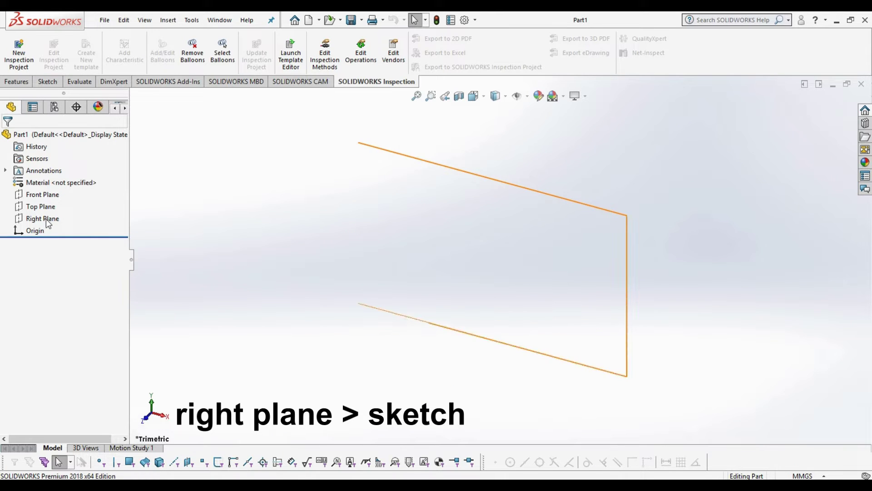
Step: Start a sketch on the Right Plane and draw a horizontal line about 67 mm long above the origin
right_click(45, 219)
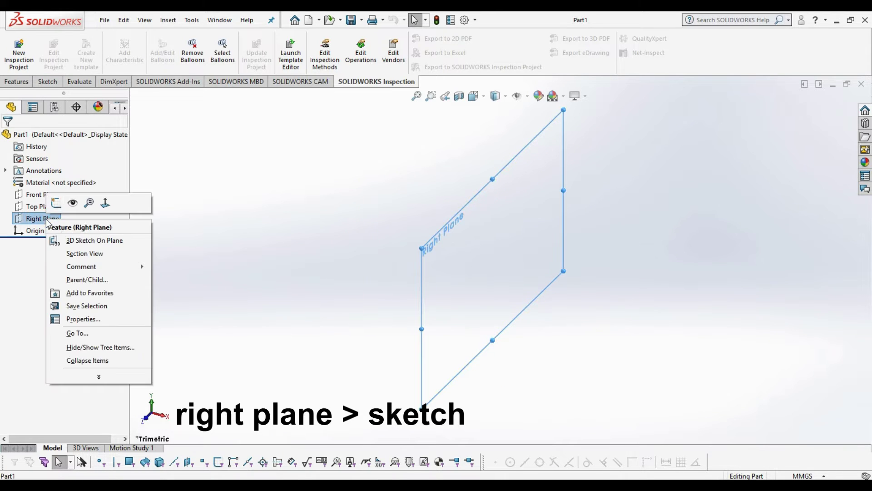
left_click(54, 202)
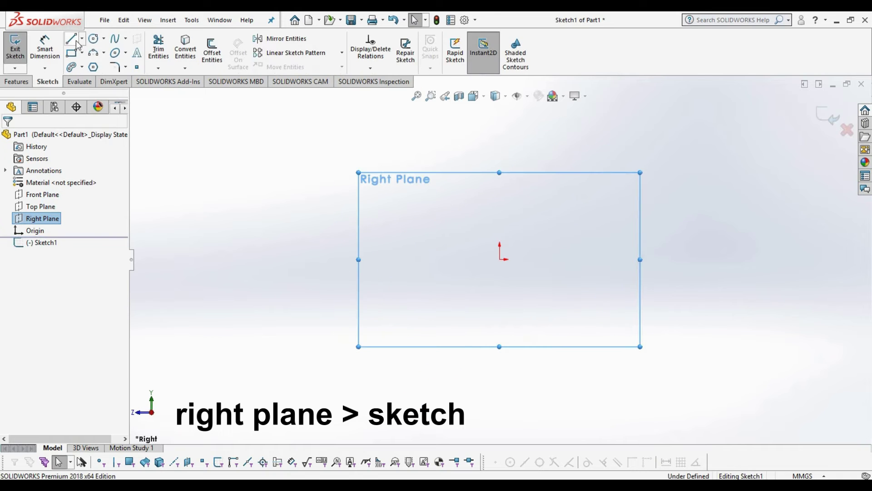
left_click(82, 39)
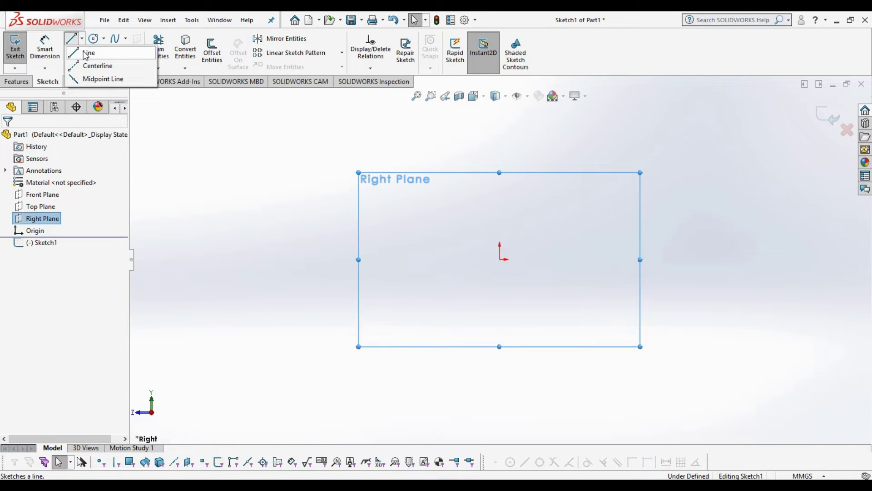
left_click(89, 53)
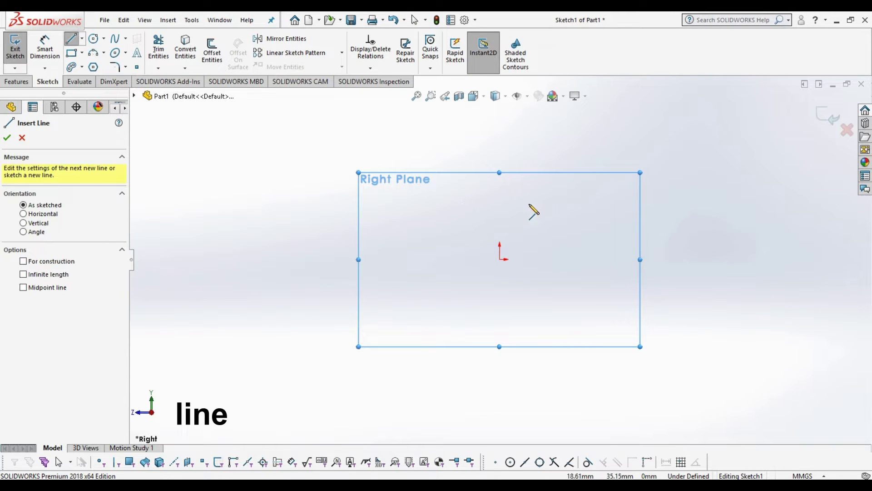
left_click(528, 204)
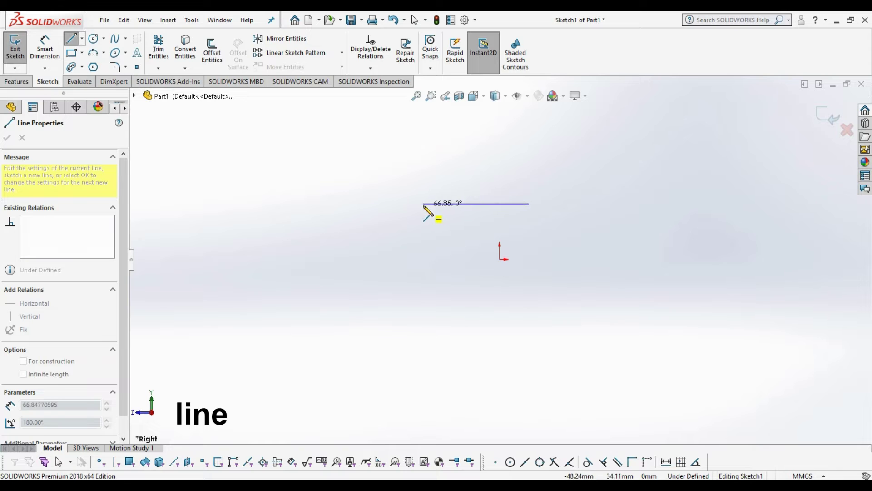
left_click(423, 203)
scroll(425, 273, "up", 2)
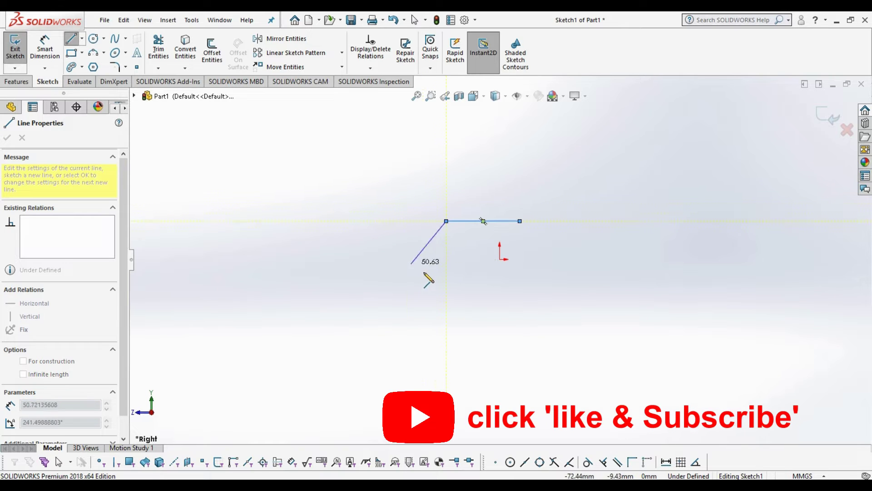
key("Escape")
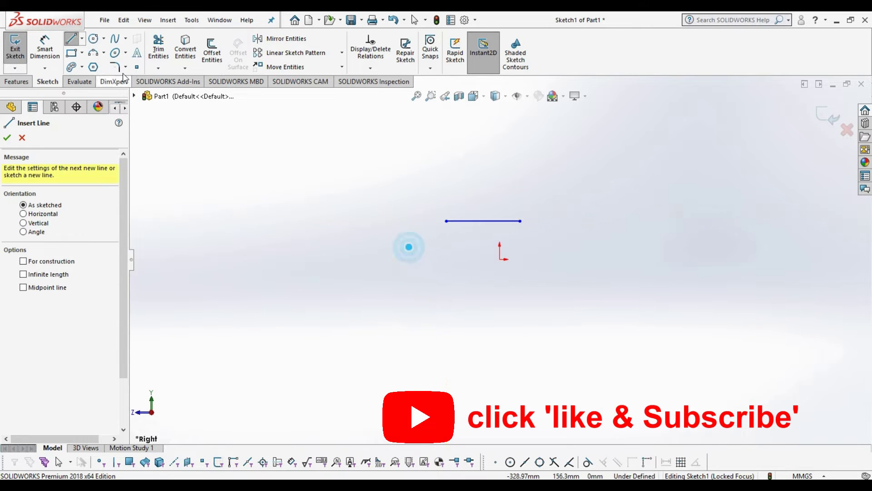
Step: Draw a three-point arc bulging outward and down from the line's left end, chord about 146 mm and radius about 103.5 mm
left_click(95, 53)
scroll(502, 247, "down", 1)
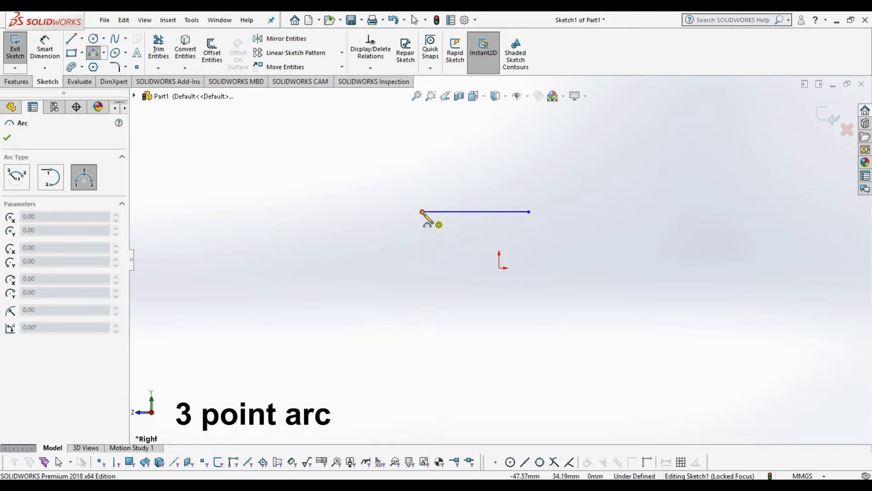
left_click(423, 211)
scroll(452, 327, "up", 2)
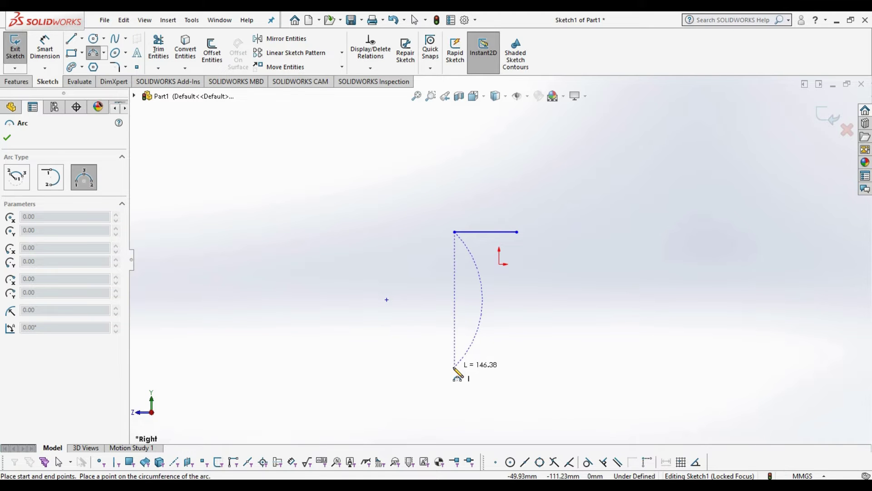
left_click(455, 367)
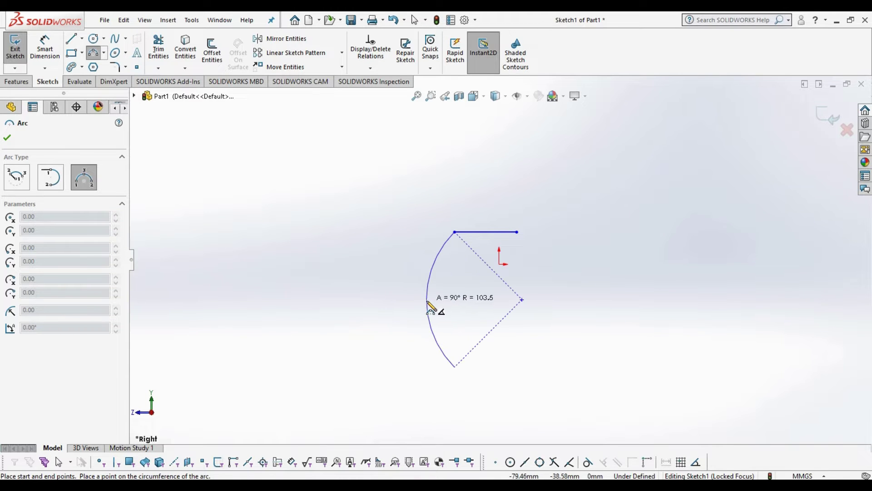
left_click(427, 300)
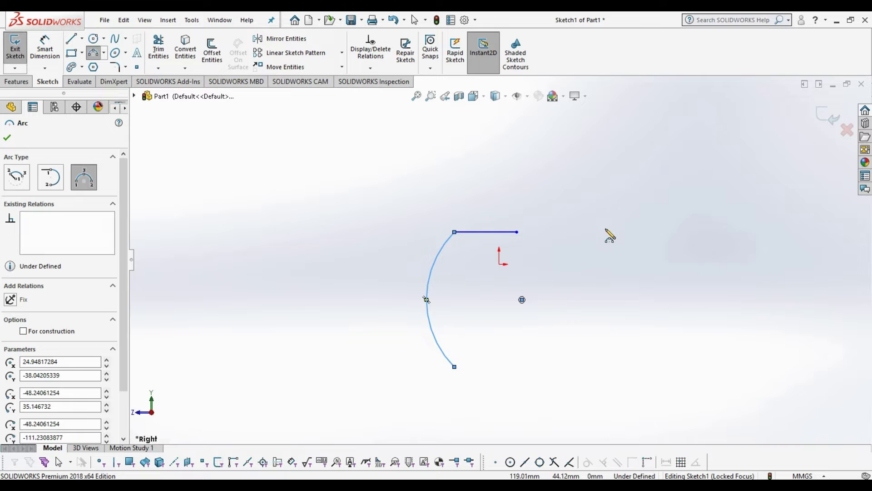
Step: Draw a second three-point arc bulging outward and down from the line's right end, with a chord of about 134 mm
left_click(517, 233)
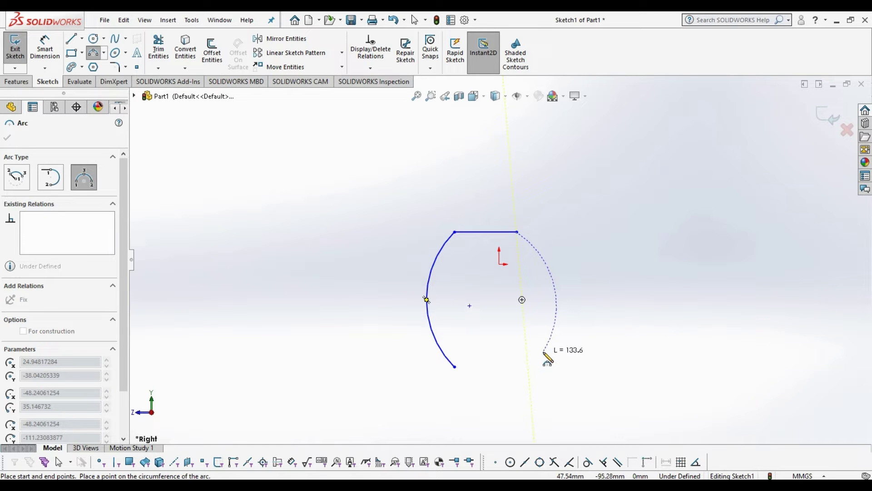
left_click(544, 351)
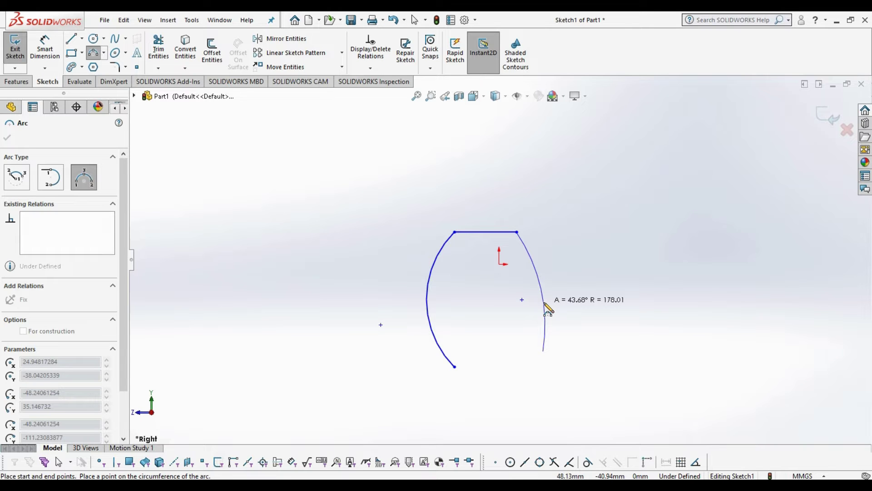
left_click(548, 313)
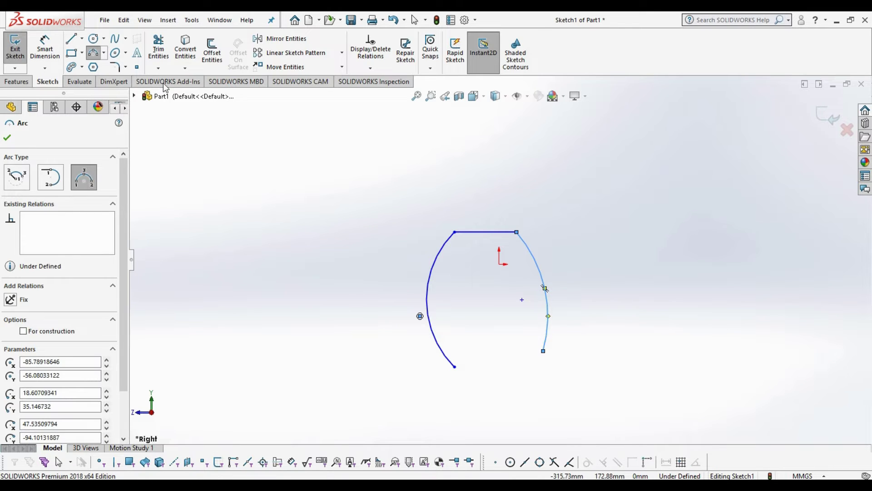
Step: Close the profile with a short slanted line from the right arc's lower end and a horizontal base line about 106 mm long
left_click(71, 41)
scroll(519, 380, "down", 2)
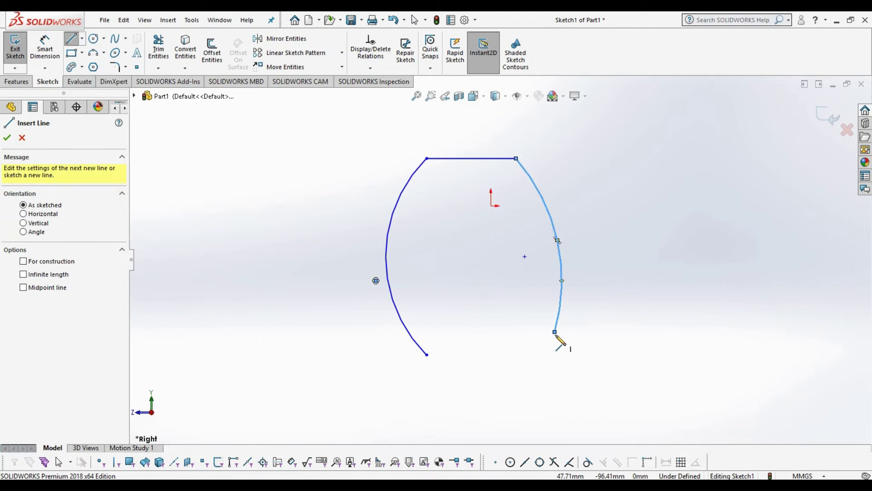
left_click(556, 333)
left_click(568, 354)
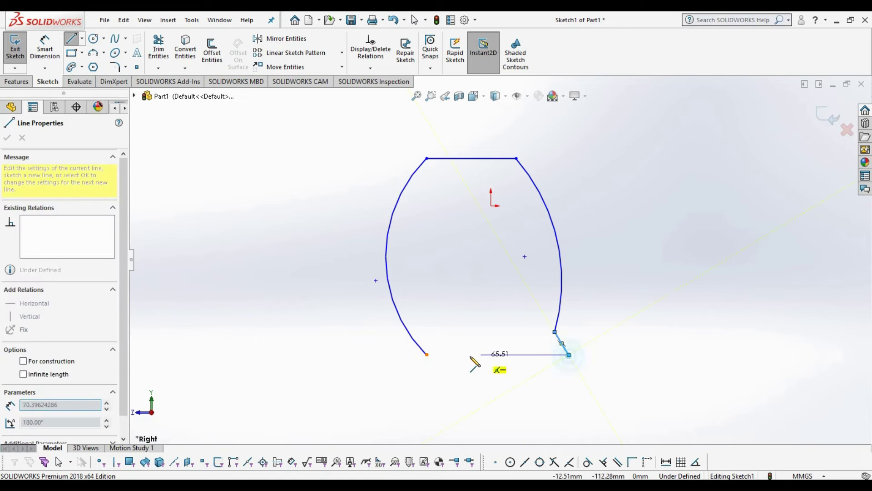
left_click(427, 354)
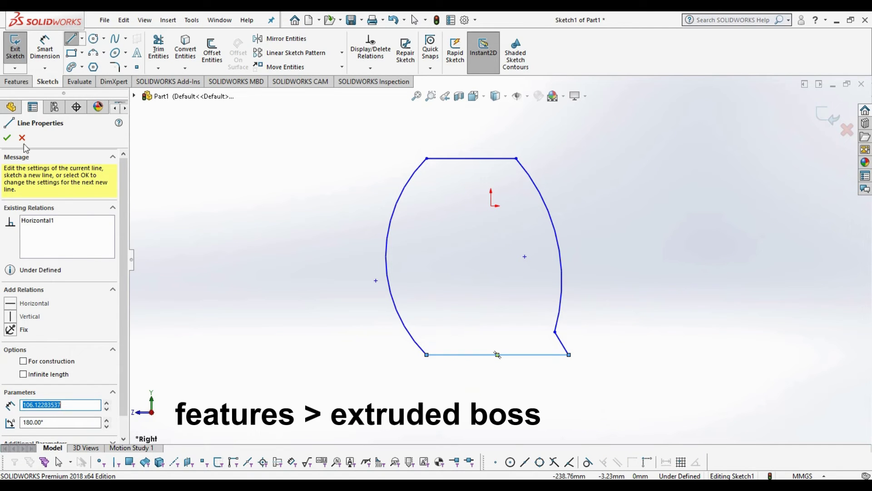
left_click(7, 137)
Step: Extrude the closed profile as a boss with a blind depth of 73 mm
left_click(17, 82)
left_click(19, 59)
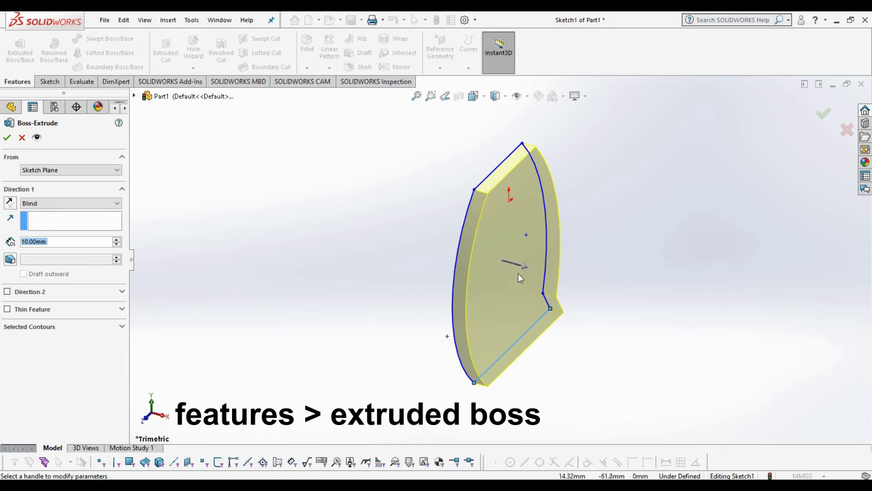
left_click(525, 267)
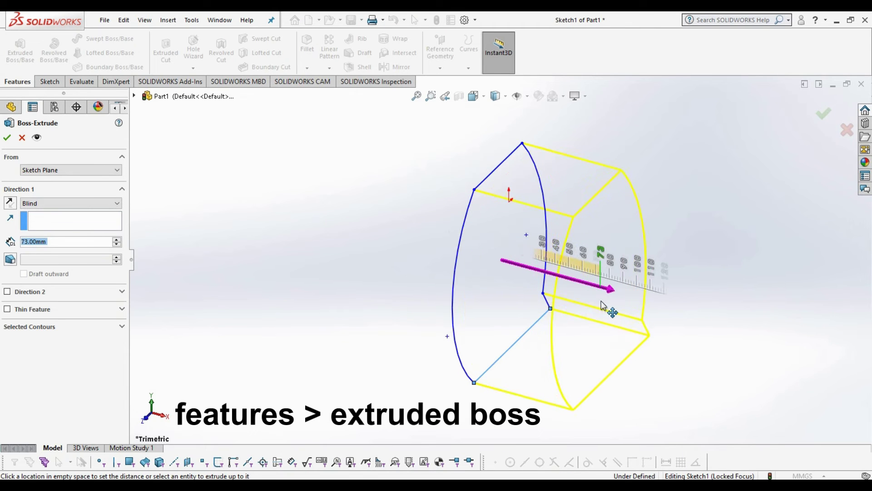
left_click(601, 301)
left_click(6, 138)
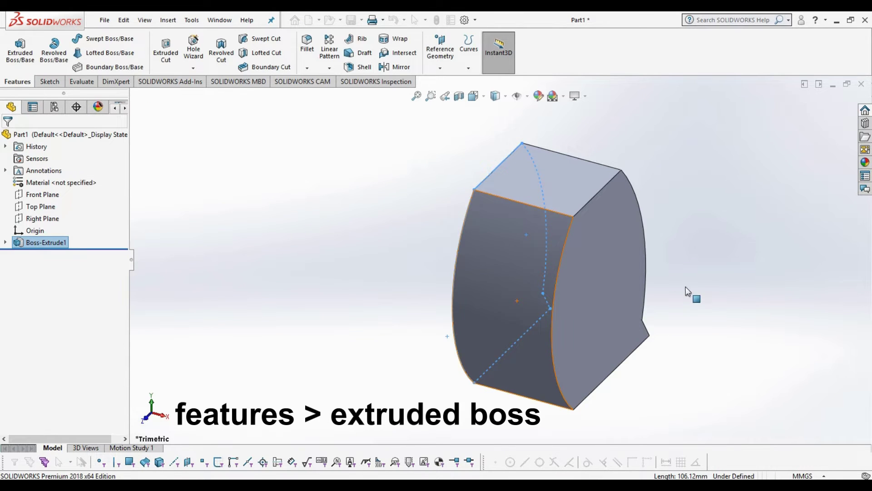
left_click(702, 274)
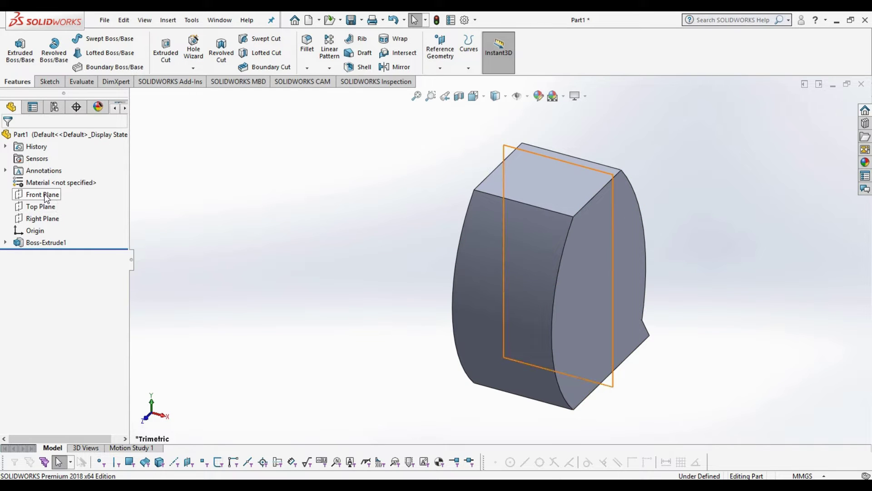
Step: Pull an offset copy of the Right Plane into the body, about 34.6 mm away, and look at it from above
left_click(44, 222)
middle_click_drag(670, 265, 660, 345)
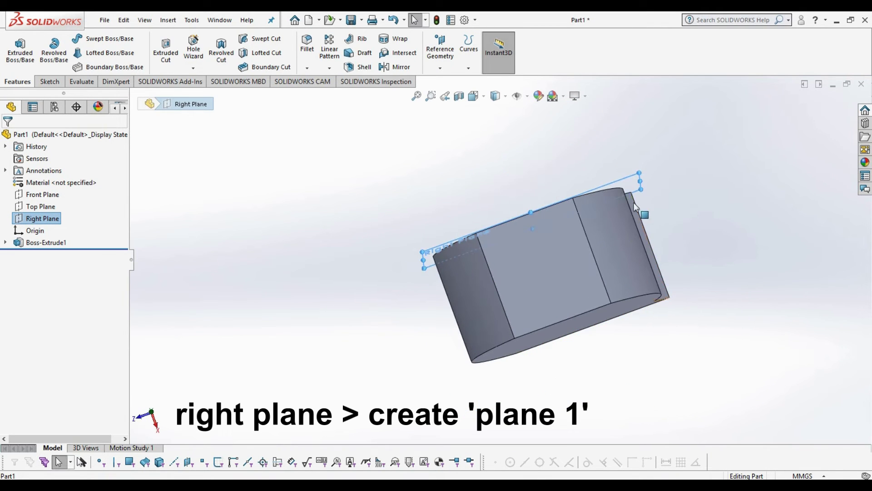
scroll(682, 198, "down", 3)
left_click(578, 174)
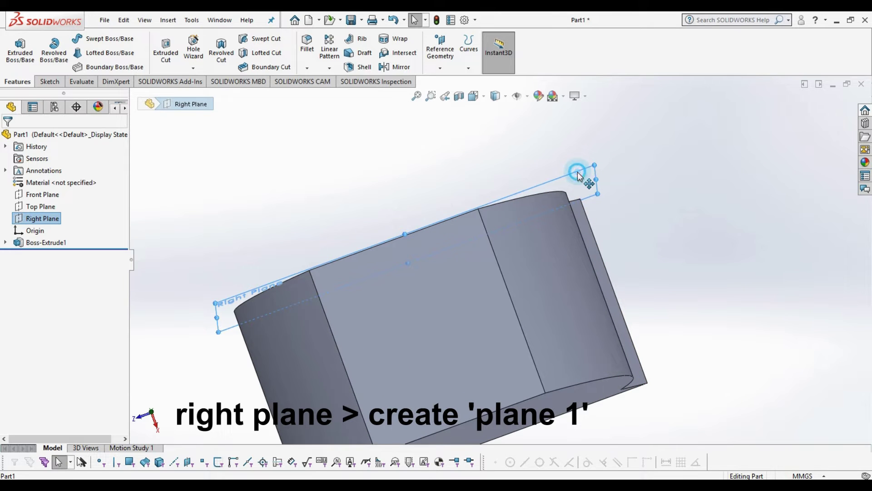
mouse_move(604, 259)
left_mouse_down("ctrl")
mouse_move(623, 288)
mouse_move(615, 253)
left_mouse_up("ctrl")
left_click(485, 97)
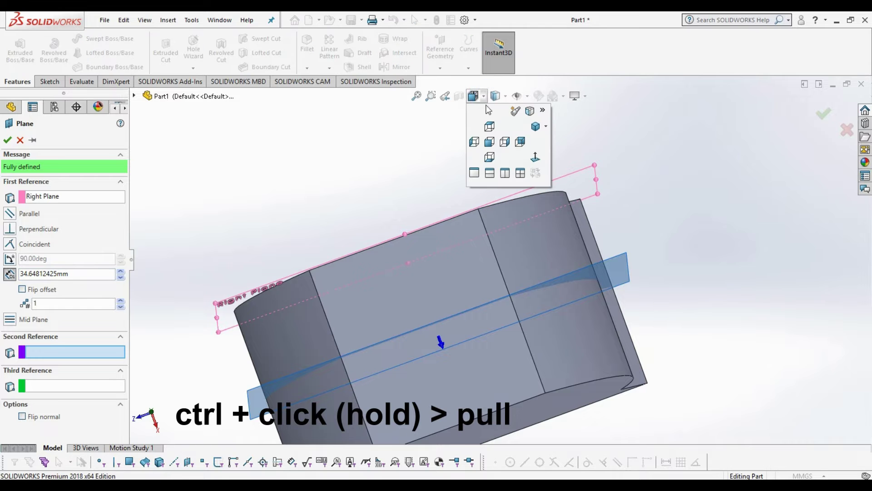
left_click(490, 126)
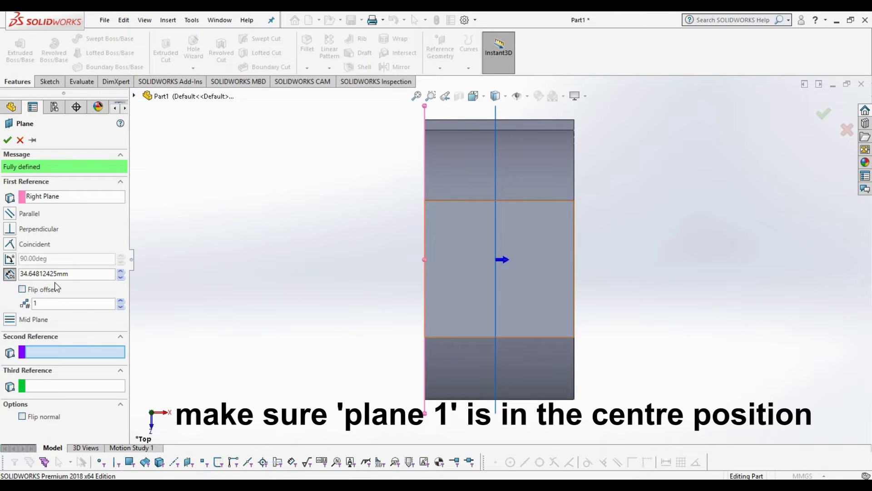
Step: Set the new plane's offset distance from the Right Plane to 35 mm
left_click(121, 278)
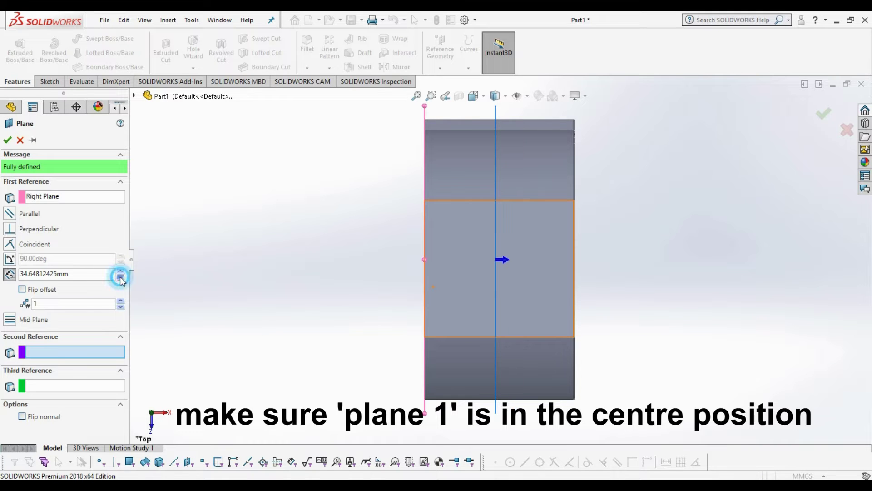
double_click(82, 275)
left_click_drag(68, 275, 5, 266)
type("35")
key("Return")
Step: Set the offset distance to 36 mm to centre the plane in the body, and accept the plane
left_click_drag(52, 273, 3, 268)
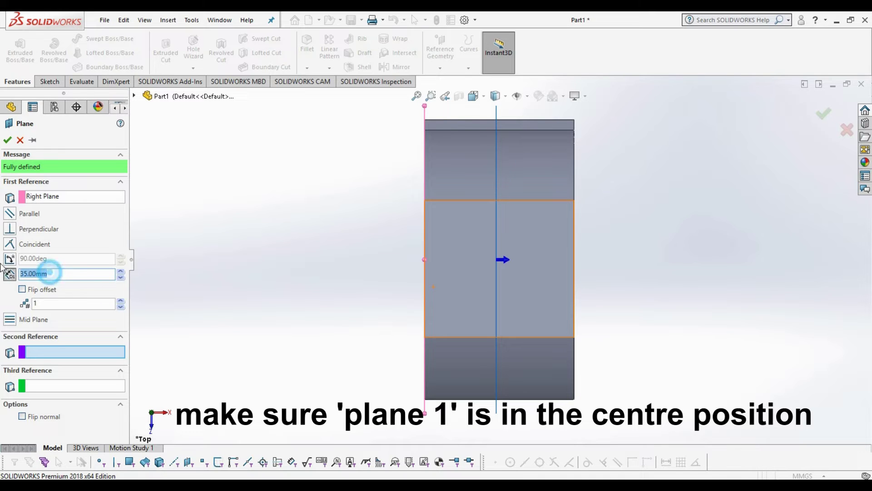
type("36")
key("Return")
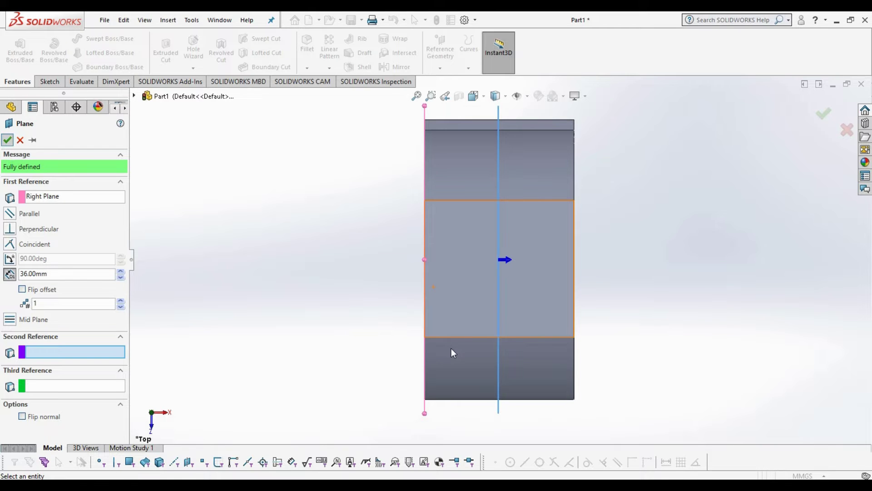
right_click(625, 269)
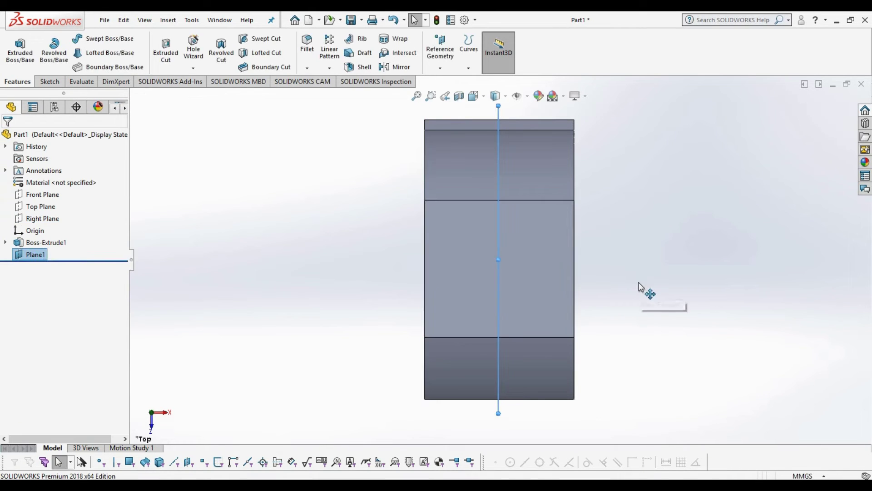
Step: Start a new sketch on the reference plane running through the middle of the body
middle_click_drag(631, 265, 568, 253)
left_click(337, 165)
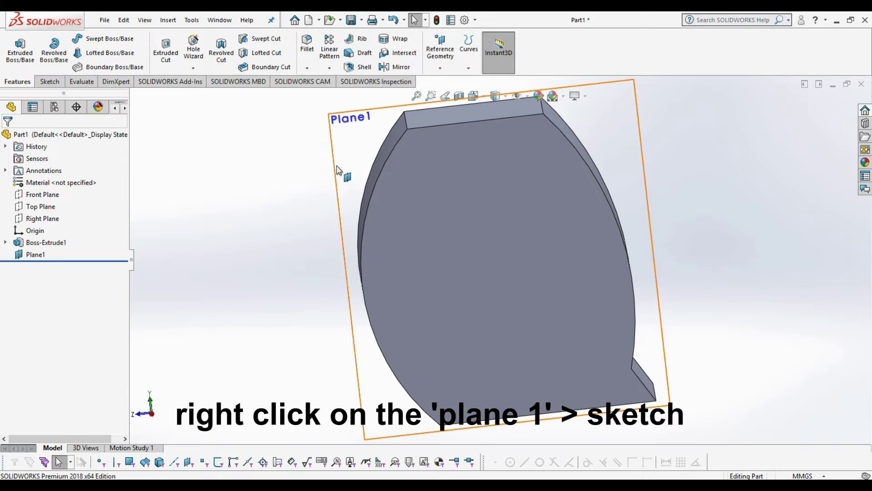
right_click(337, 169)
left_click(363, 151)
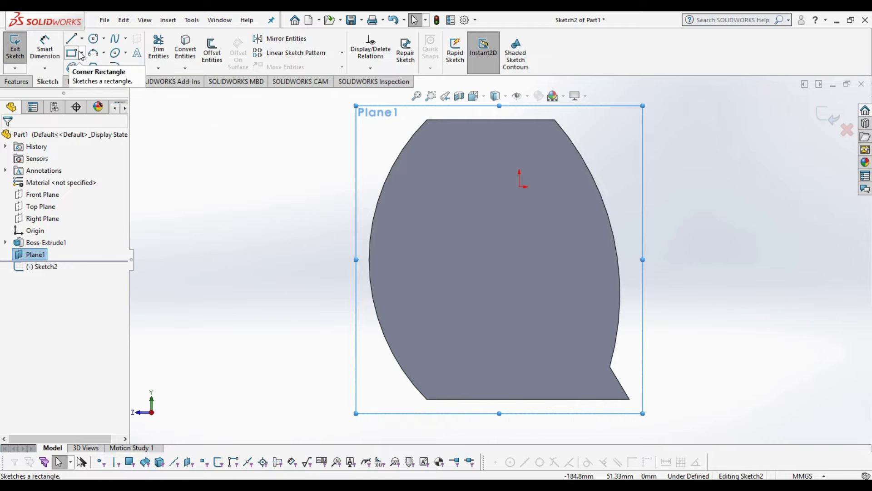
Step: Sketch the spout's upper edge as a slanted line about 35 mm long outward from the body, ending in a short horizontal line
left_click(71, 40)
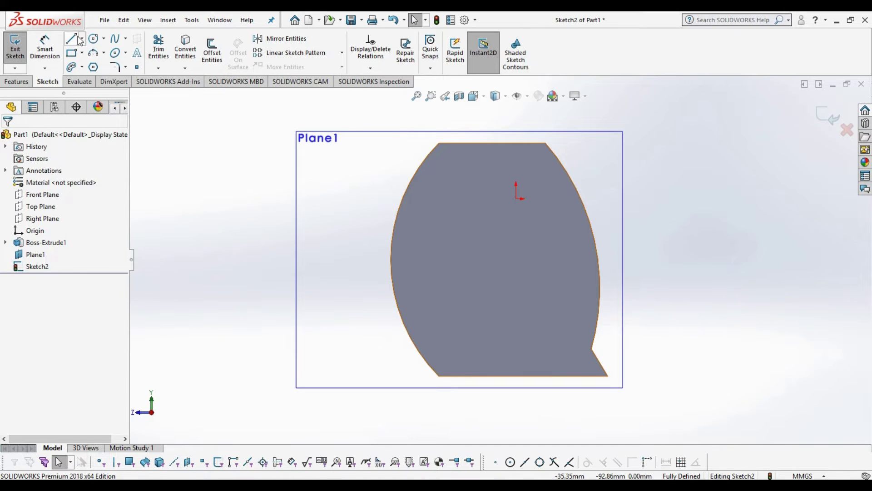
left_click(72, 40)
scroll(436, 186, "down", 2)
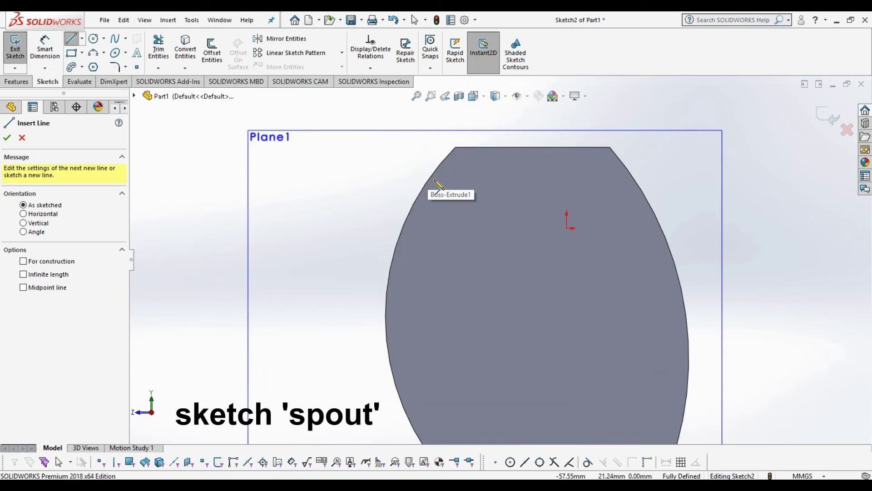
left_click(430, 185)
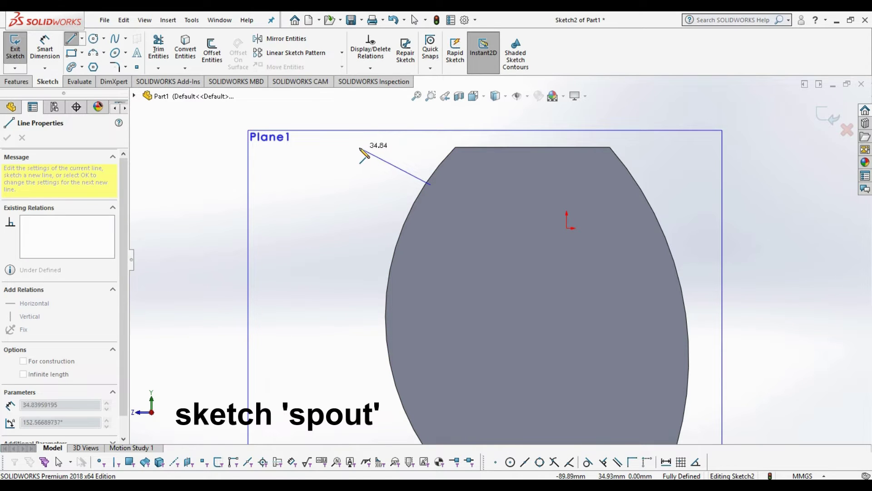
left_click(360, 148)
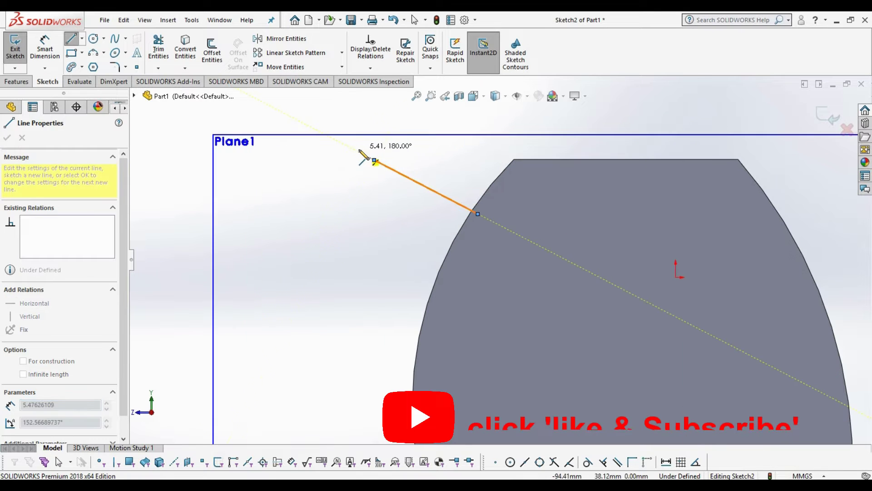
scroll(359, 150, "down", 2)
double_click(349, 160)
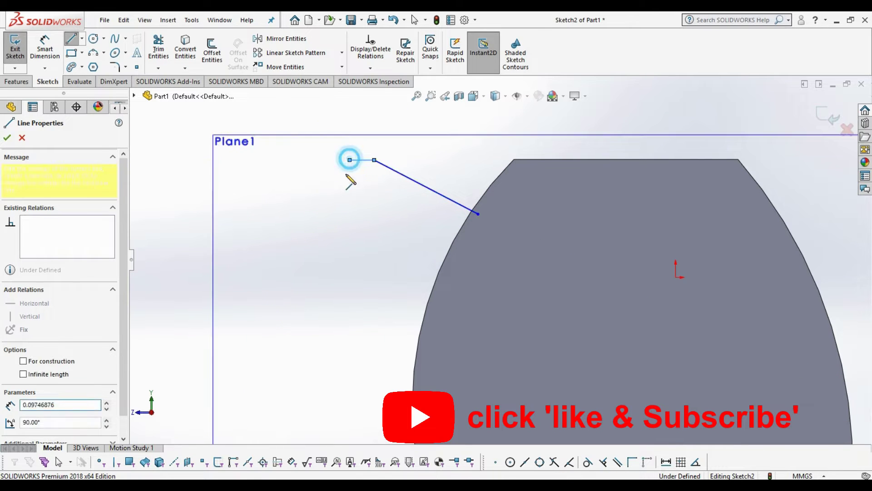
key("Escape")
Step: Draw a three-point arc from the outer end of the spout's short horizontal line down to a point just inside the body
left_click(95, 54)
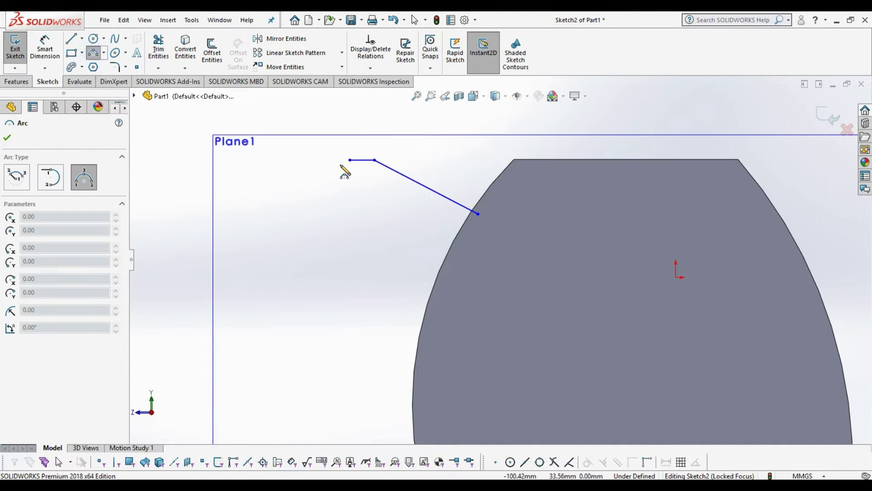
left_click(349, 160)
left_click(439, 380)
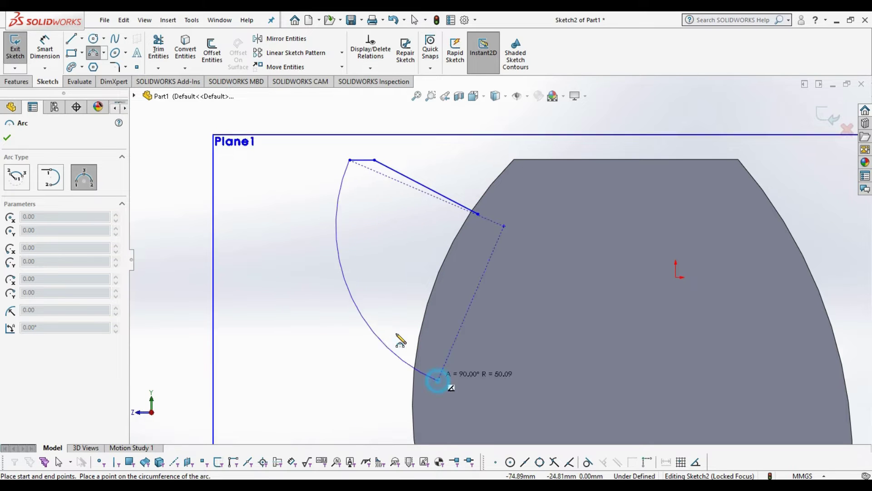
left_click(388, 307)
scroll(391, 311, "up", 5)
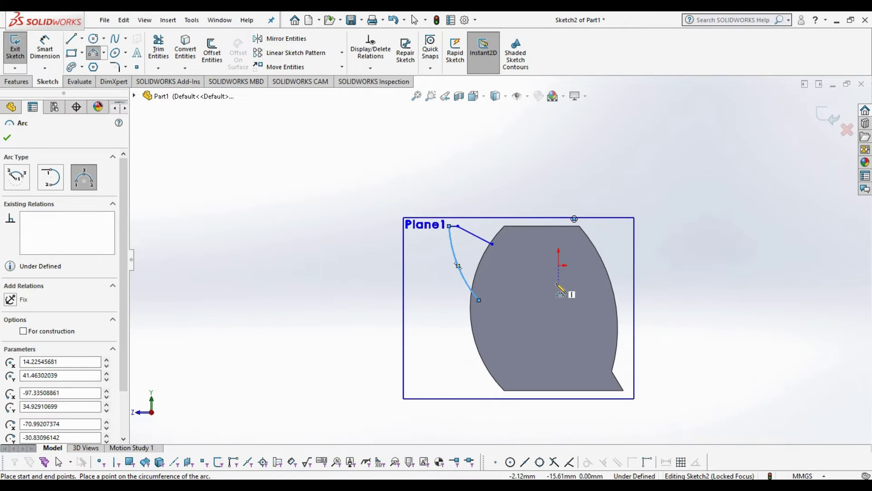
scroll(571, 292, "down", 1)
left_click(9, 138)
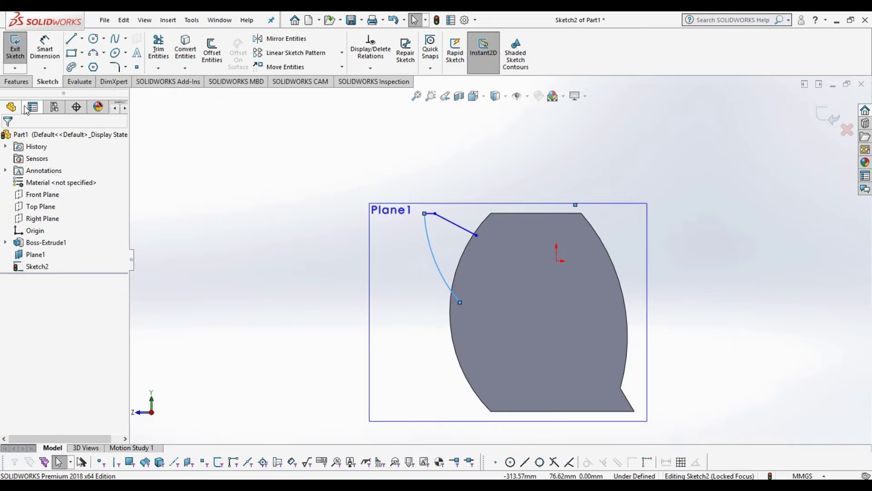
Step: Close the spout profile with a straight line about 51 mm long from the slanted line's inner end to the arc's lower end
left_click(71, 39)
left_click(476, 235)
scroll(478, 278, "down", 1)
scroll(483, 281, "down", 2)
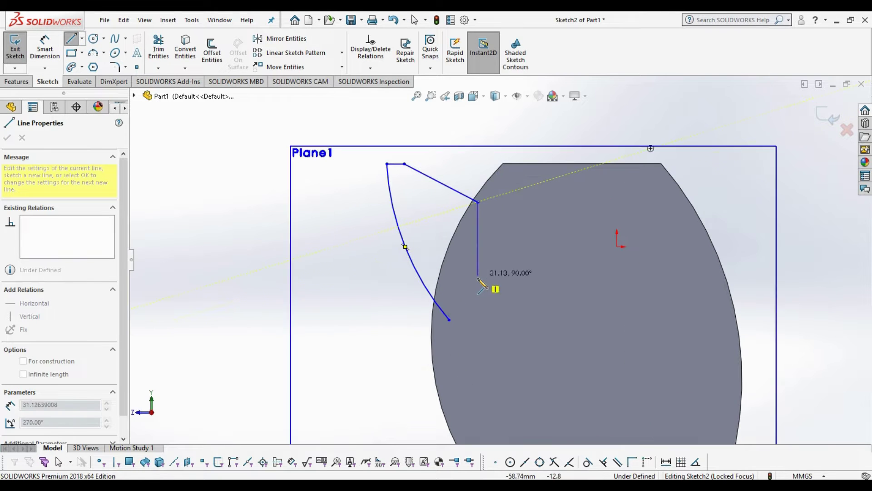
left_click(456, 308)
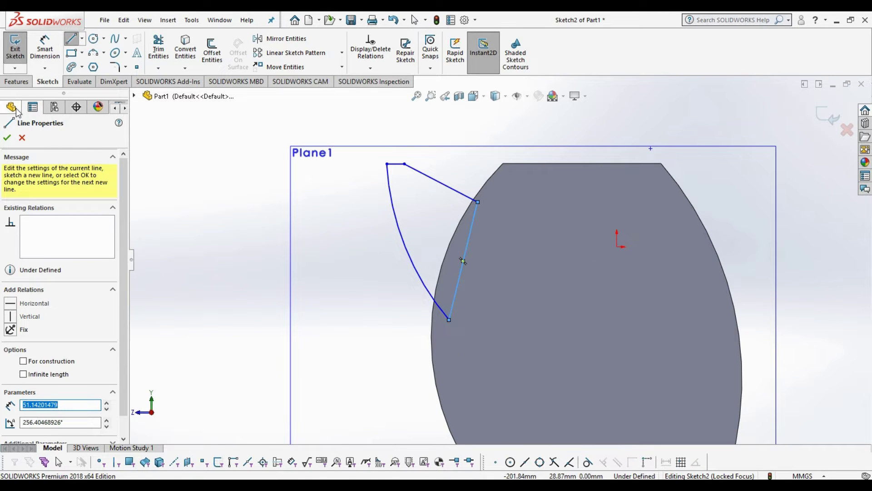
left_click(7, 137)
Step: Extrude the spout profile as a boss with the Mid Plane end condition and a depth of 23 mm, and inspect it
left_click(28, 83)
left_click(20, 50)
left_click(82, 202)
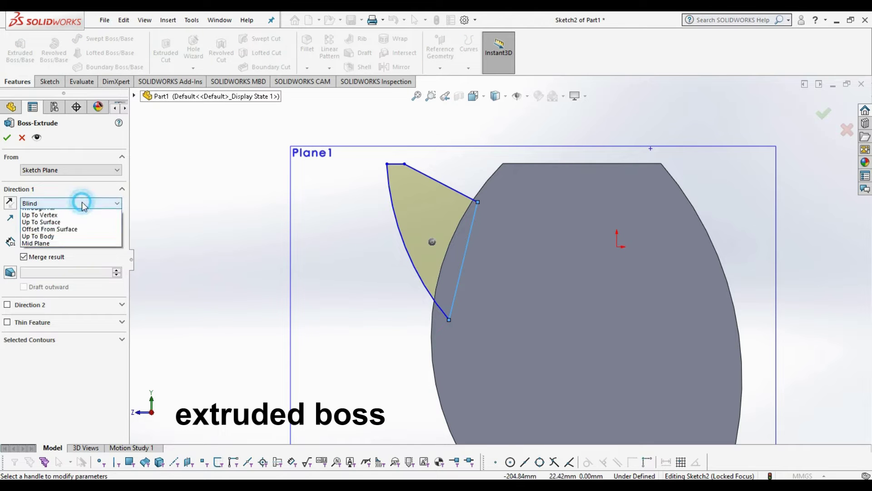
left_click(45, 257)
middle_click_drag(331, 290, 355, 325)
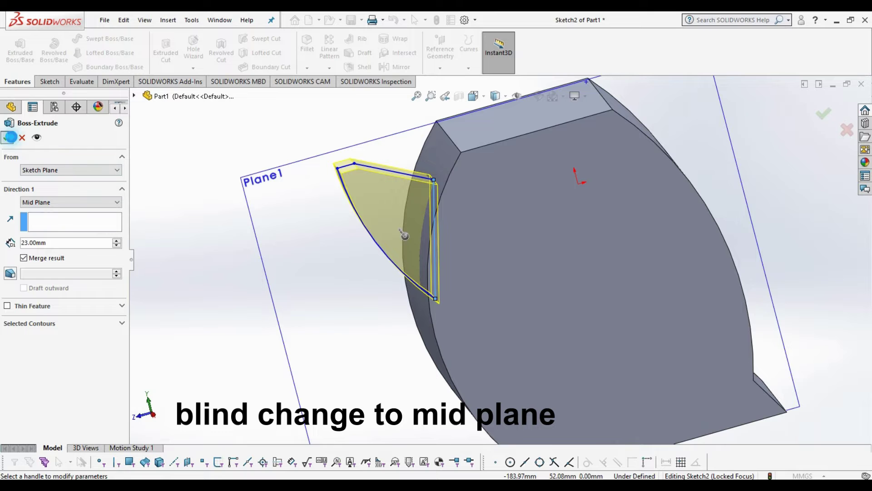
left_click(12, 139)
left_click(185, 262)
middle_click_drag(228, 267, 291, 228)
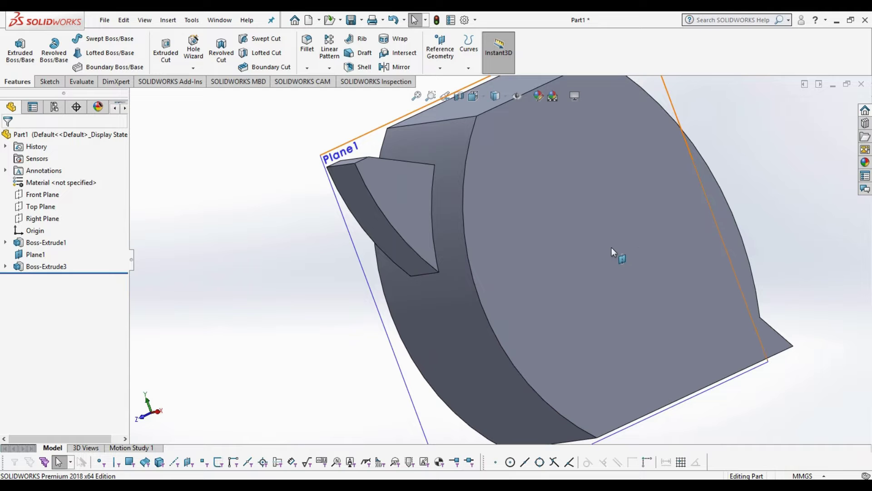
scroll(625, 241, "up", 3)
middle_click_drag(673, 194, 670, 307)
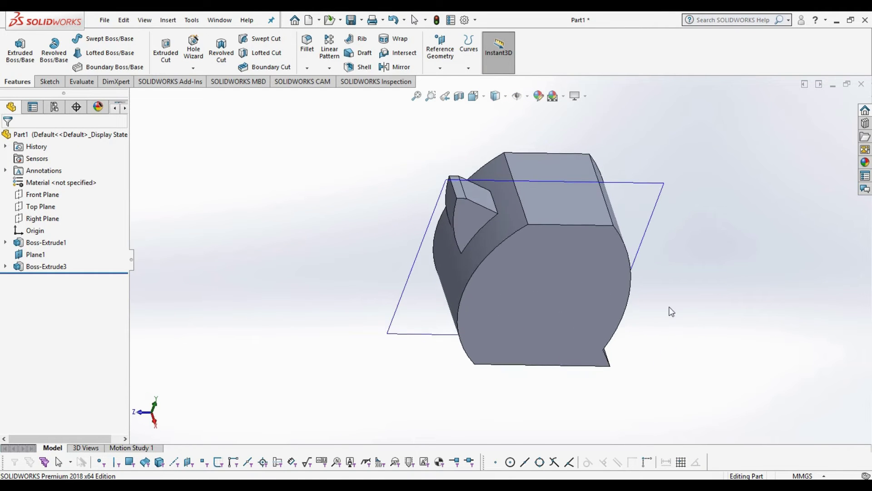
Step: On a new sketch on Plane1, draw two horizontal rectangles across the body edge opposite the spout, one high and one low, as handle sockets
right_click(651, 198)
left_click(679, 187)
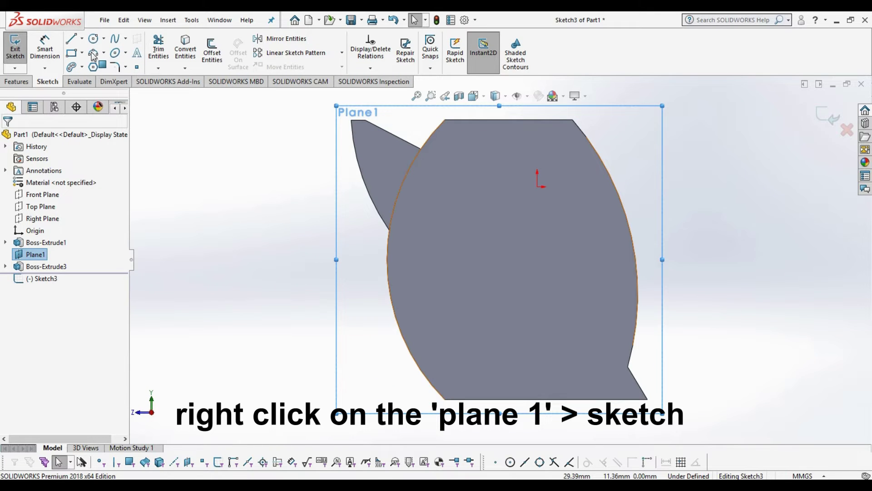
left_click(71, 53)
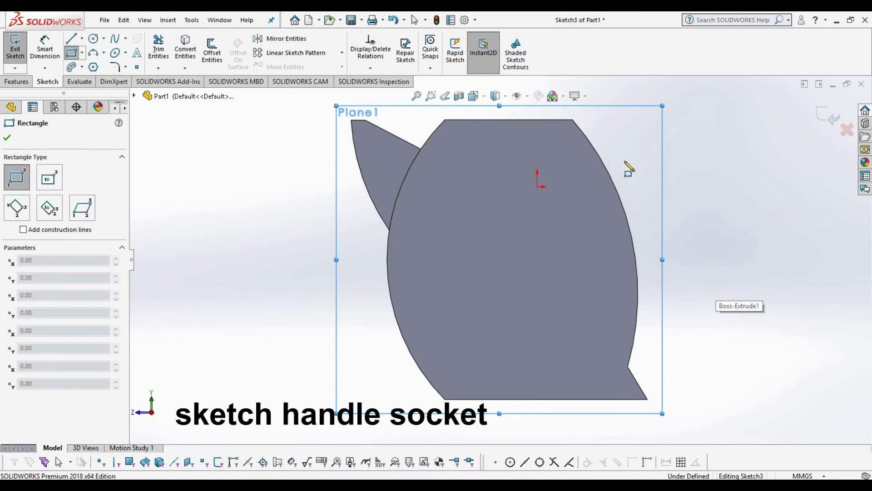
scroll(670, 176, "down", 2)
left_click(589, 334)
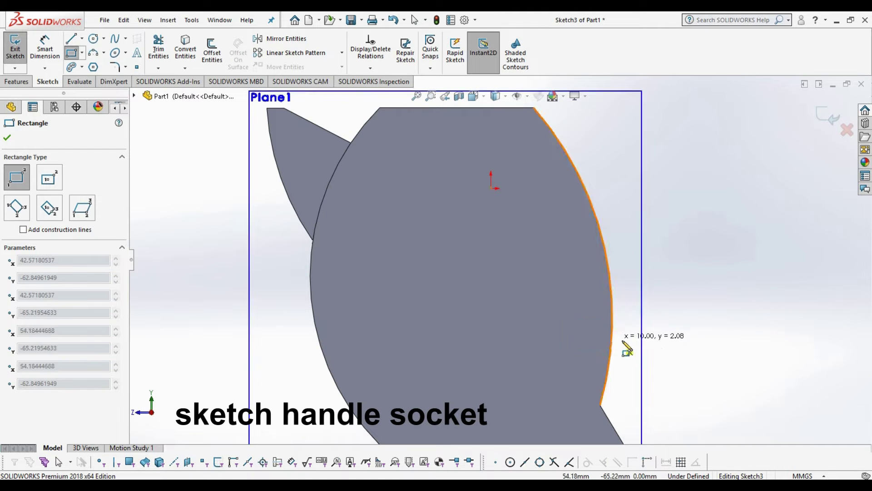
left_click(656, 352)
left_click(557, 152)
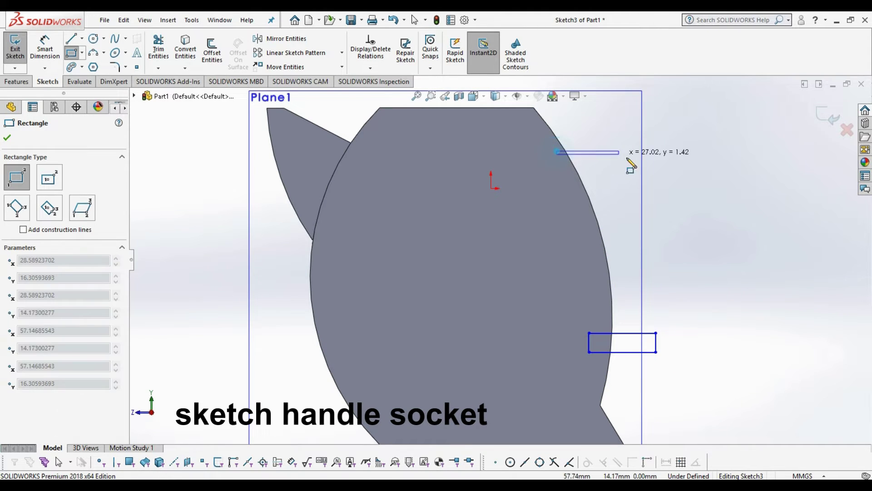
left_click(656, 170)
left_click(5, 139)
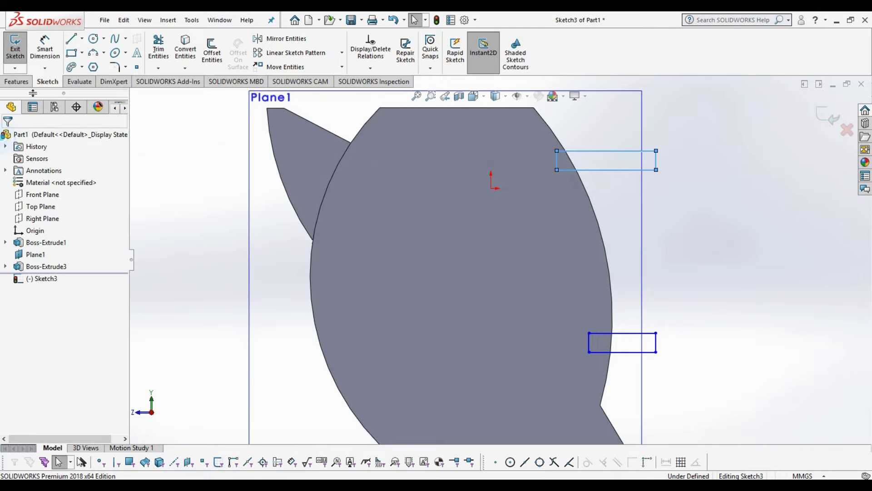
Step: Start a boss extrusion of both socket rectangles with the Mid Plane end condition and a depth of 20 mm
left_click(16, 82)
left_click(20, 67)
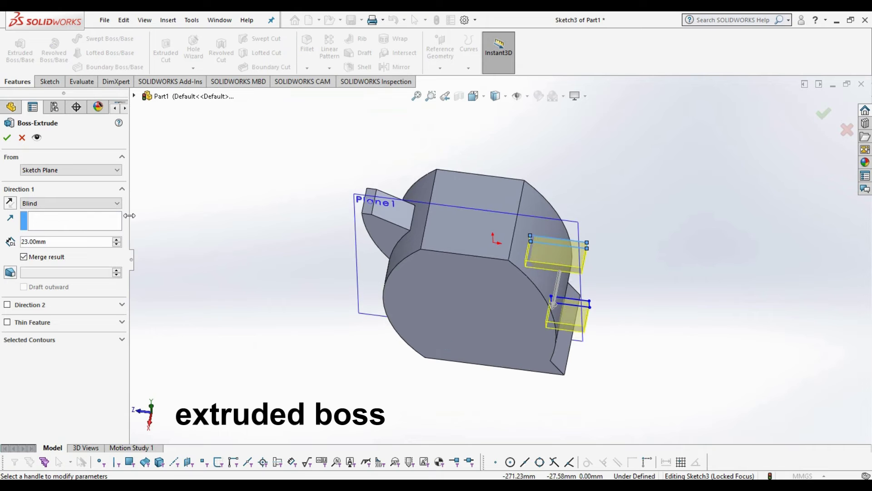
left_click(101, 203)
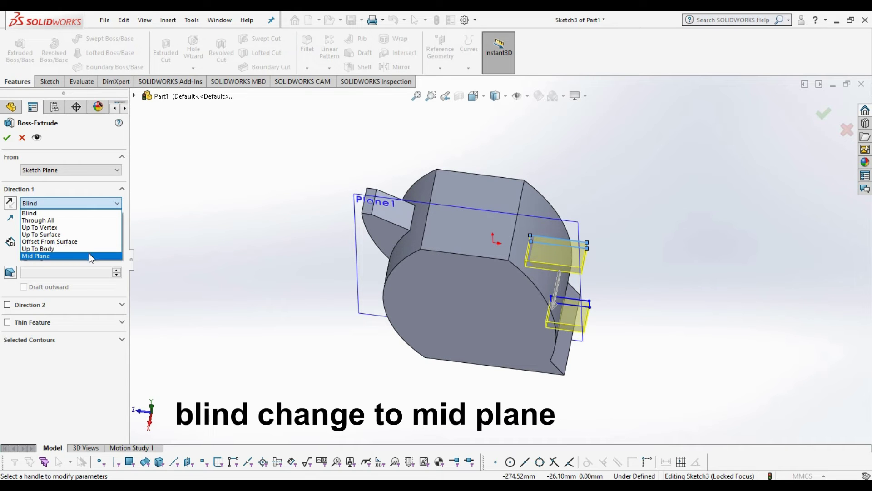
left_click(89, 253)
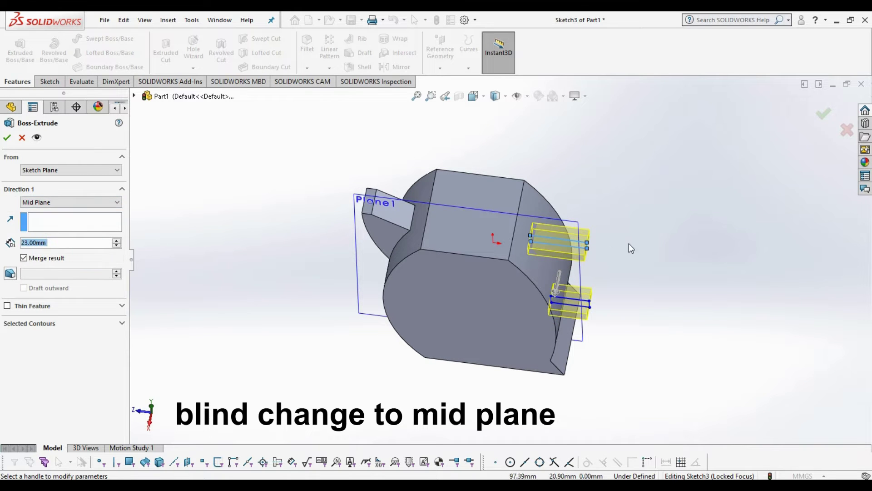
middle_click_drag(637, 234, 637, 299)
scroll(639, 300, "down", 3)
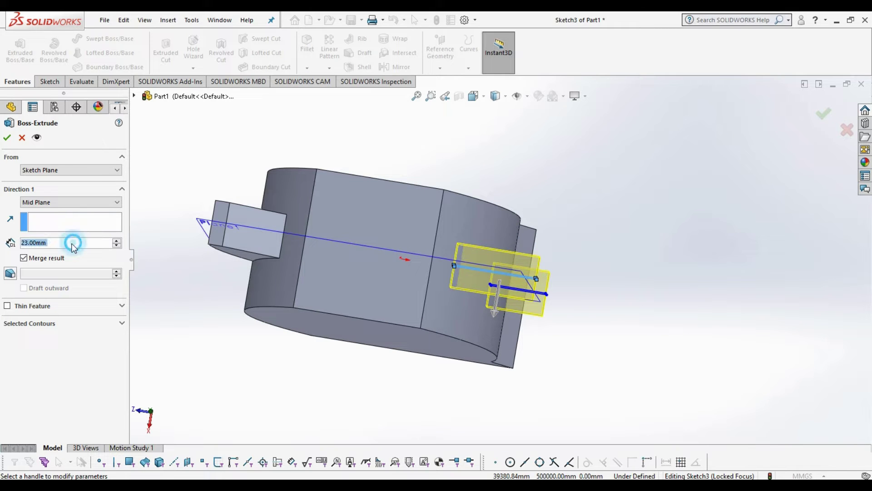
type("20")
key("Return")
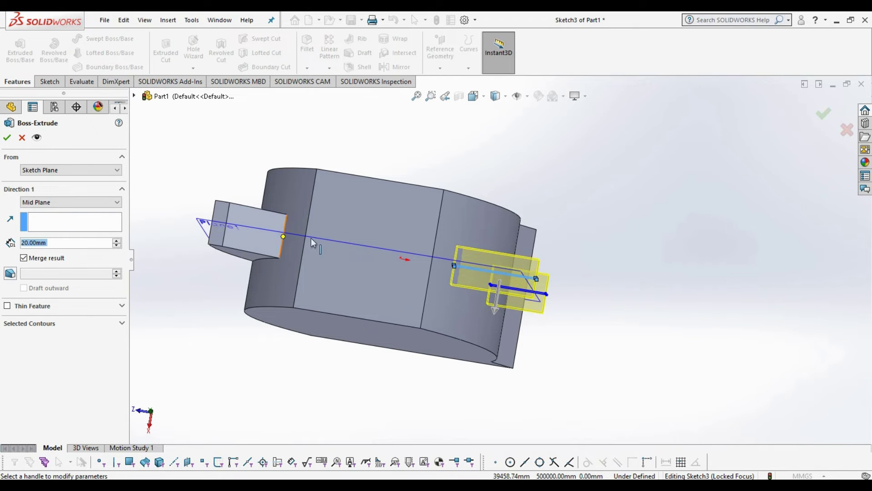
Step: Set the handle sockets' extrusion depth to 18 mm and accept the extrusion
middle_click_drag(585, 232, 561, 261)
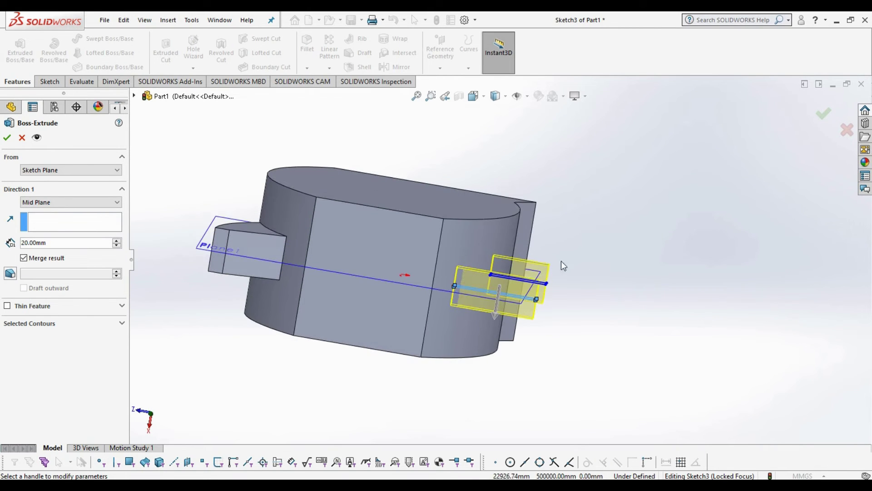
double_click(59, 243)
type("18")
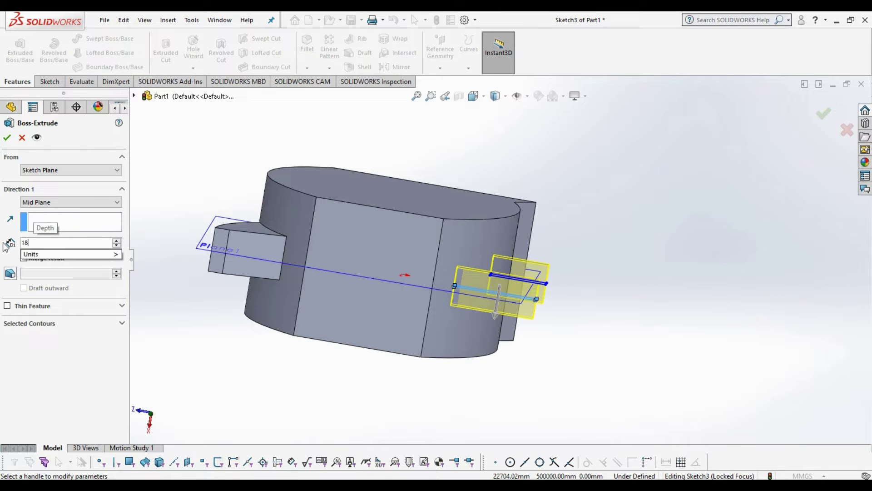
key("Return")
middle_click_drag(476, 293, 565, 209)
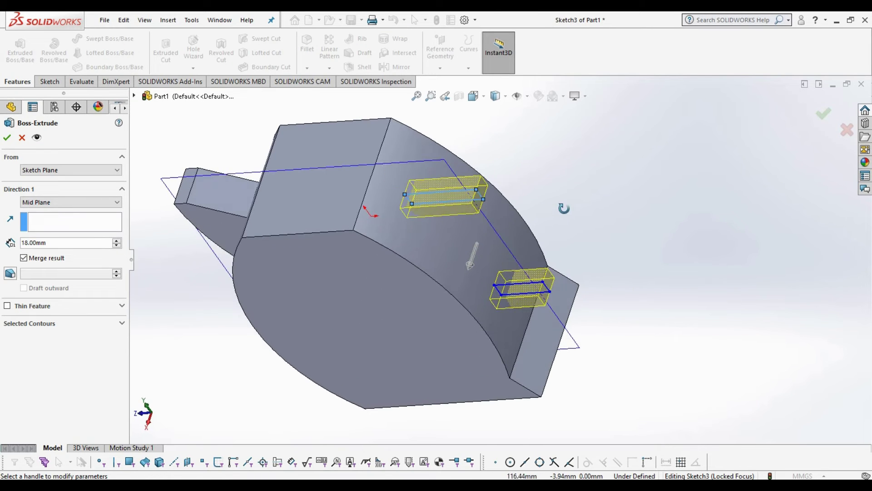
left_click(10, 138)
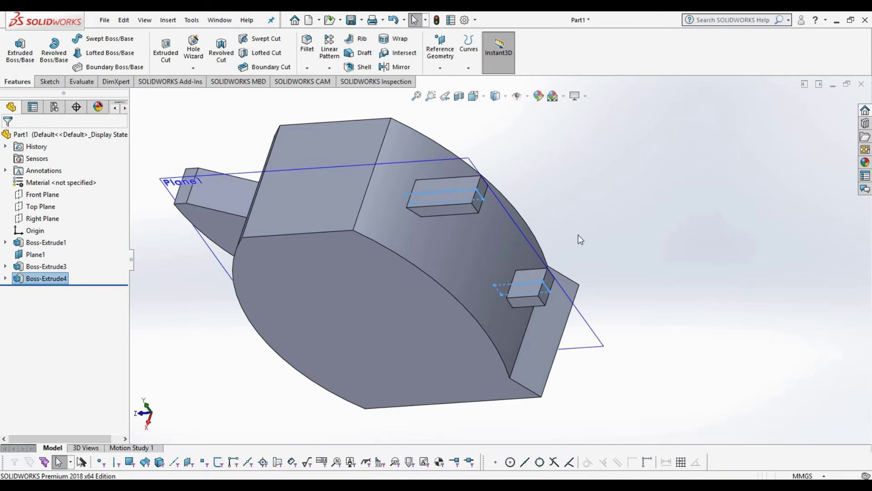
Step: Start a Shell of the vessel with the preview shown and a wall thickness of 1.2 mm
middle_click_drag(598, 172, 651, 261)
left_click(351, 68)
middle_click_drag(471, 220, 607, 288)
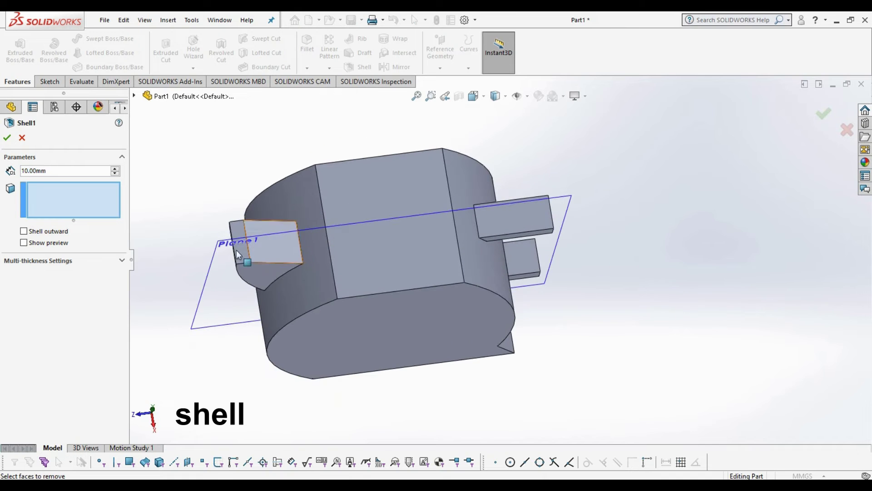
left_click(35, 242)
double_click(57, 170)
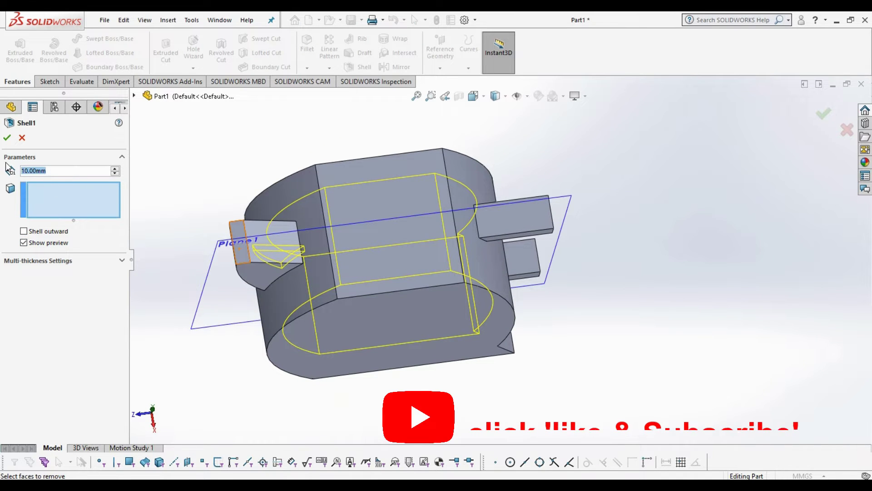
type("1.2")
key("Return")
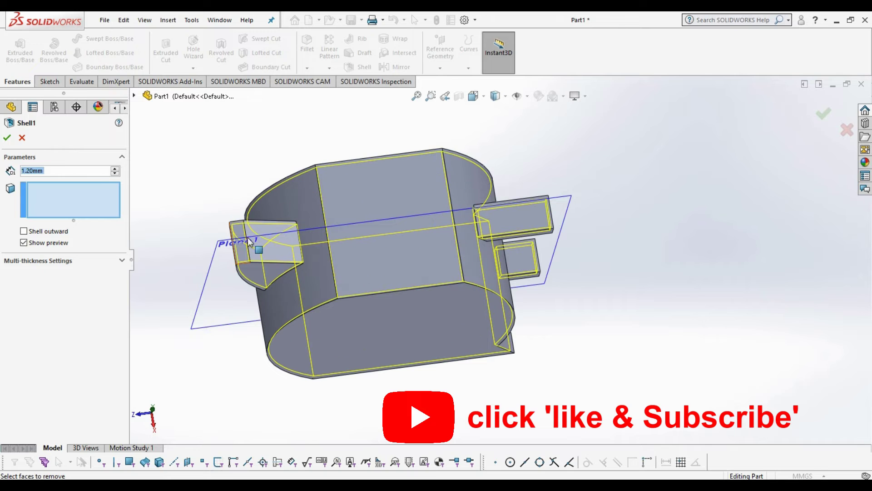
Step: Remove the spout tip face, both handle-socket end faces and the body's flat top face, and accept the 1.2 mm shell
left_click(245, 255)
middle_click_drag(627, 250, 522, 266)
left_click(520, 272)
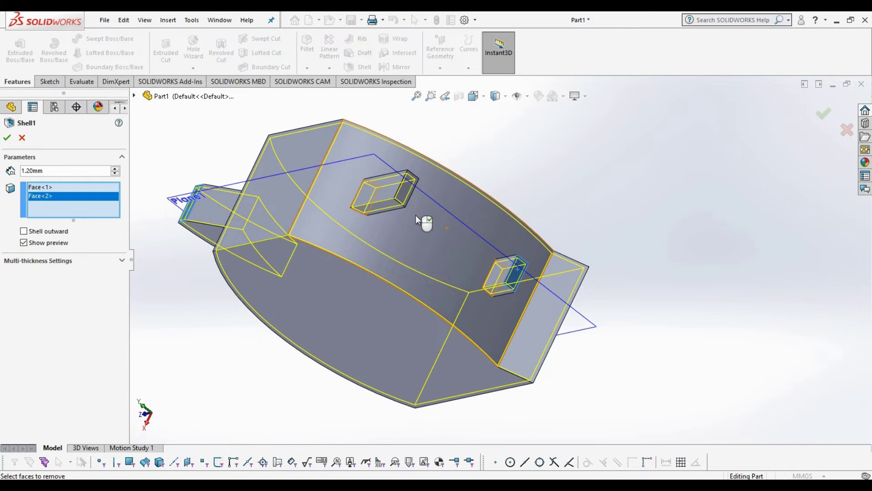
left_click(405, 199)
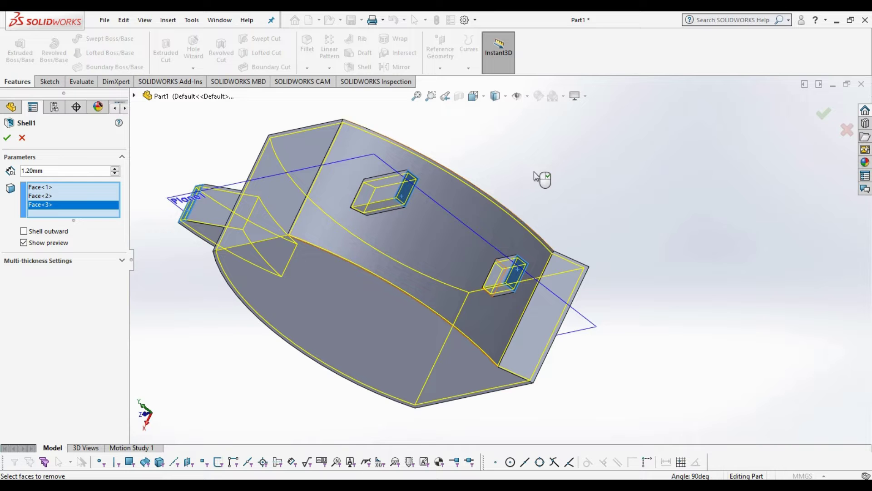
middle_click_drag(546, 187, 447, 187)
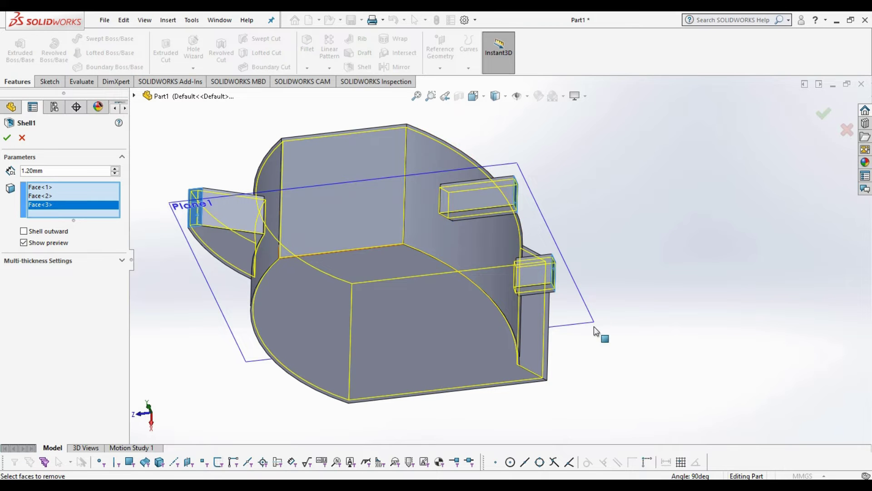
middle_click_drag(633, 327, 553, 234)
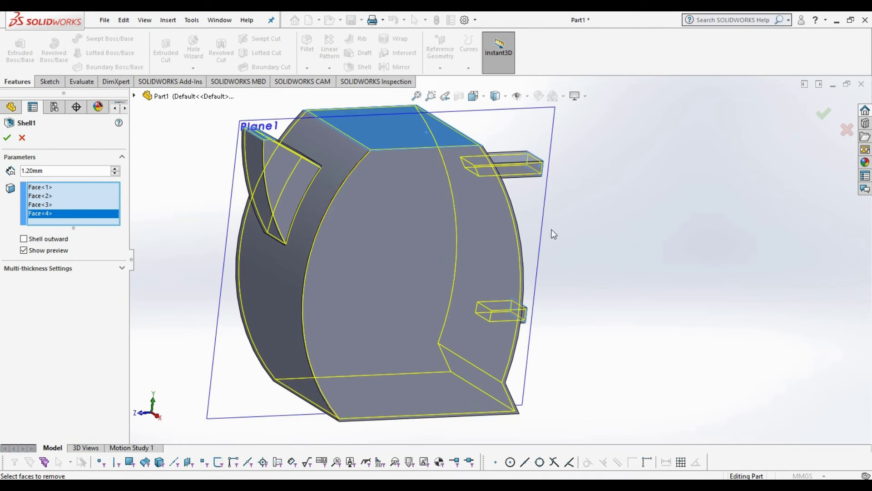
left_click(8, 137)
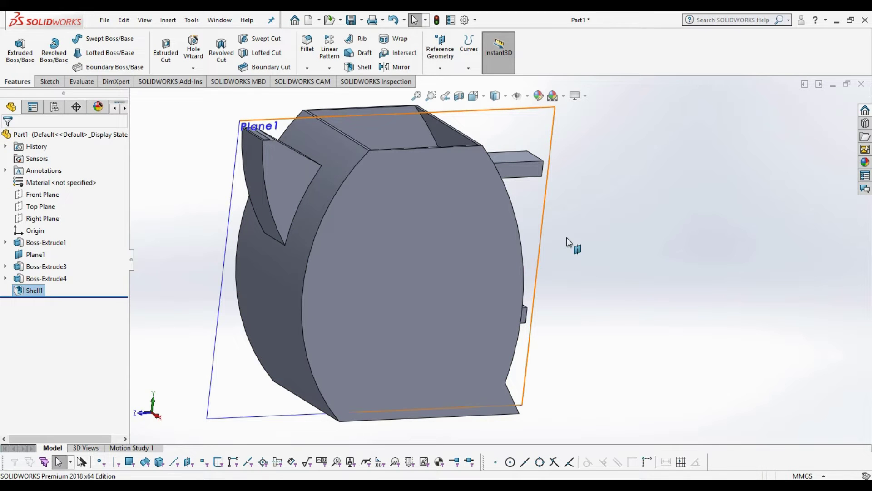
Step: Start a new sketch on the narrow rim face around the vessel's top opening
mouse_move(596, 236)
middle_mouse_down()
mouse_move(619, 308)
mouse_move(750, 331)
mouse_move(707, 304)
mouse_move(586, 185)
mouse_move(631, 331)
mouse_move(561, 203)
mouse_move(516, 238)
mouse_move(432, 234)
mouse_move(612, 204)
mouse_move(625, 208)
mouse_move(639, 245)
mouse_move(597, 240)
middle_mouse_up()
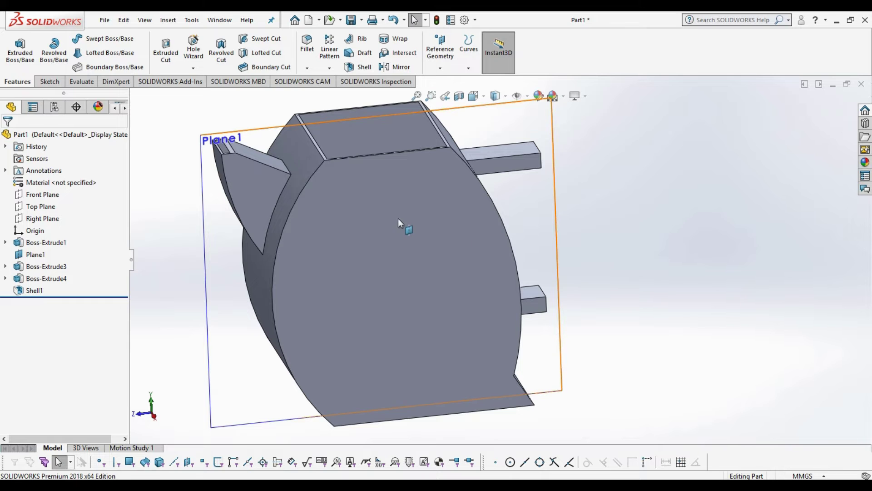
scroll(460, 242, "up", 1)
middle_click_drag(589, 173, 577, 278)
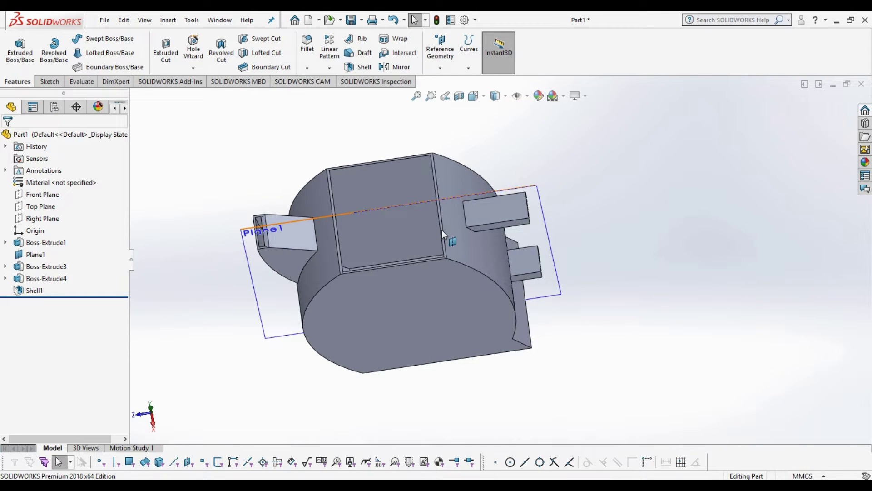
middle_click_drag(584, 312, 583, 299)
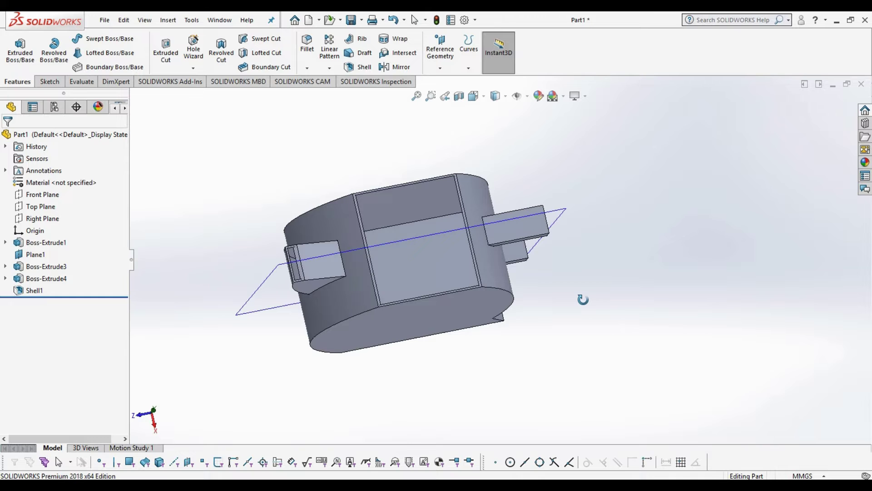
scroll(457, 255, "down", 5)
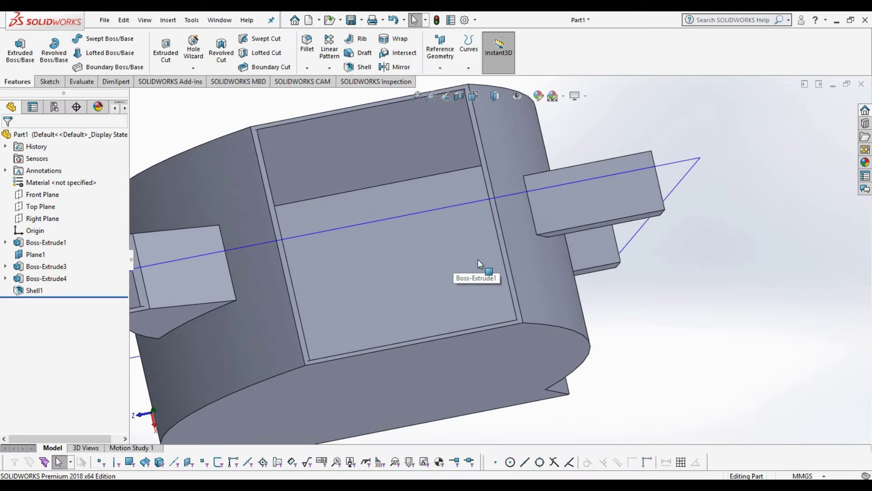
right_click(511, 287)
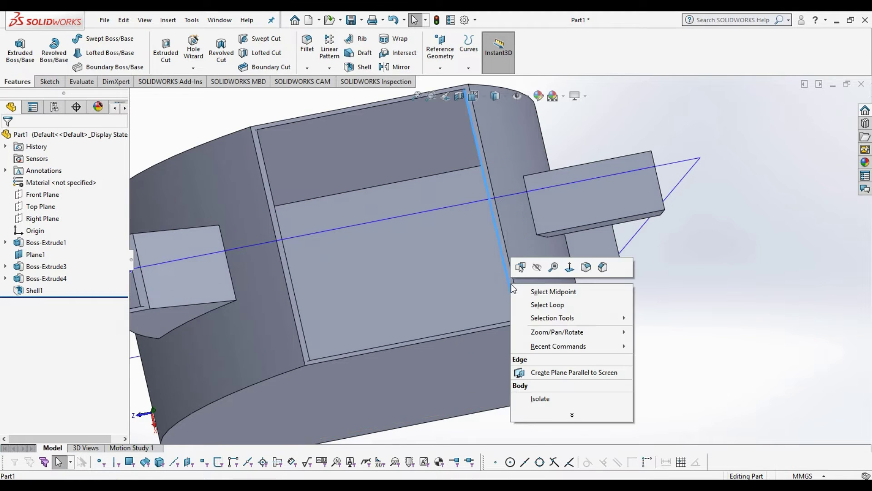
left_click(507, 258)
right_click(507, 255)
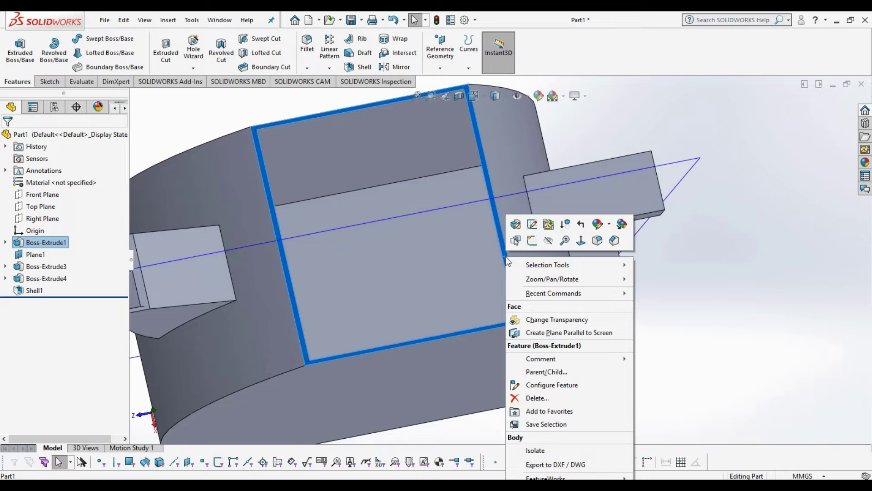
left_click(532, 242)
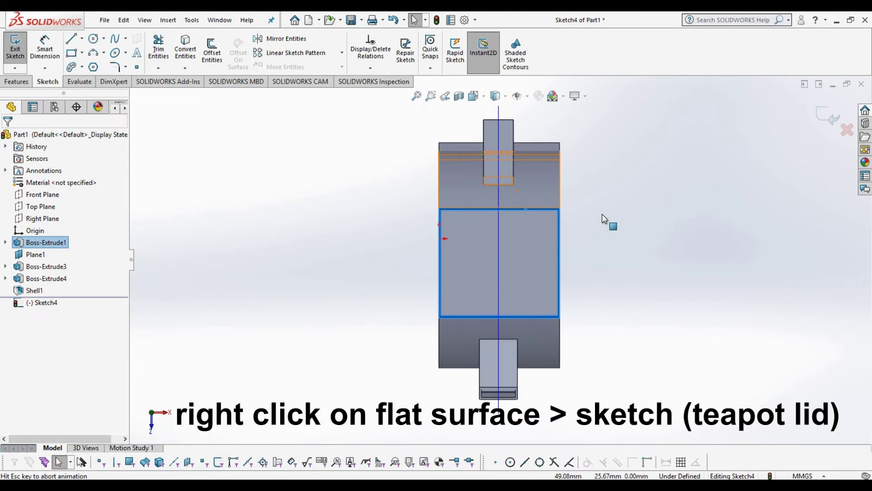
Step: Draw a corner rectangle over the outer outline of the opening's rim as the lid profile and copy it
scroll(601, 217, "down", 2)
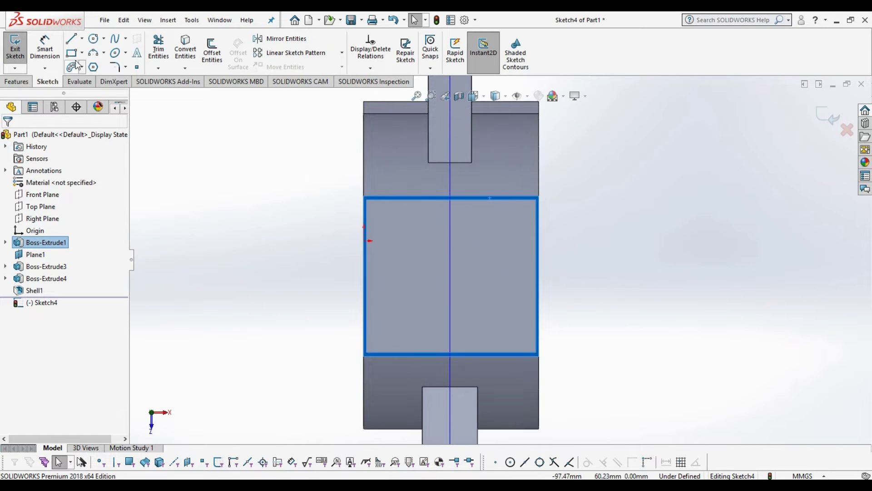
left_click(71, 53)
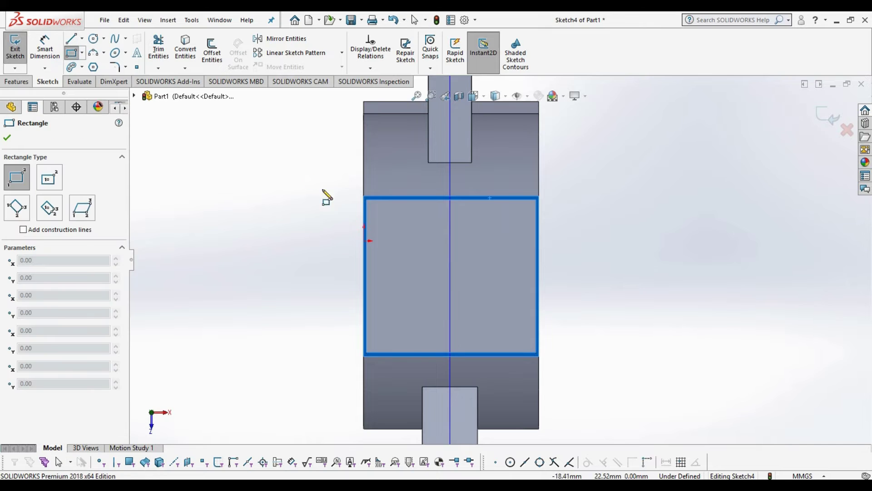
left_click(364, 196)
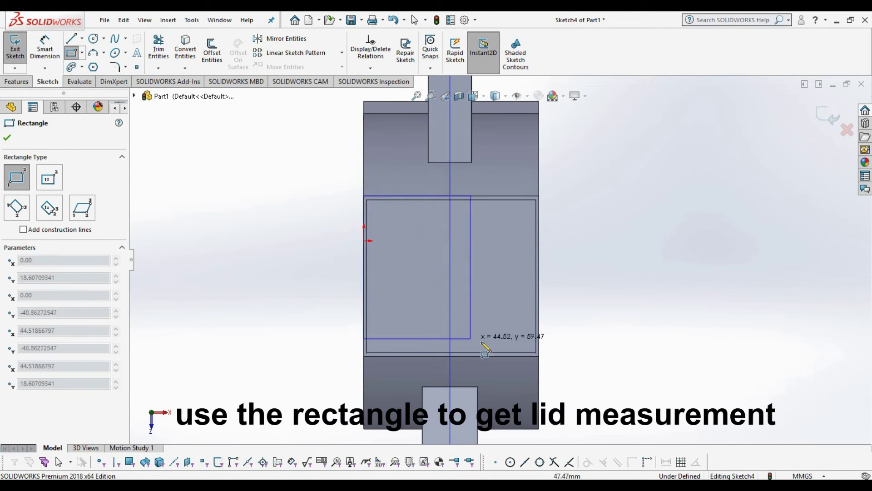
left_click(539, 357)
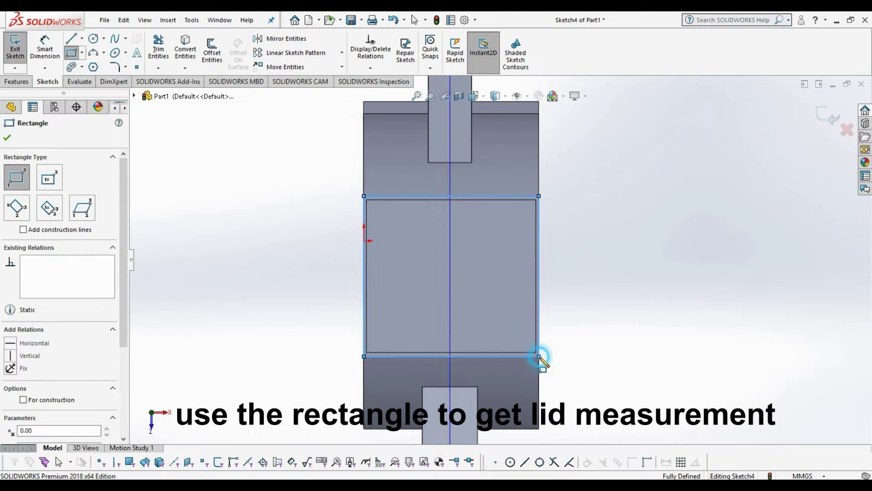
mouse_move(653, 336)
middle_mouse_down()
mouse_move(637, 292)
mouse_move(547, 248)
mouse_move(598, 332)
middle_mouse_up()
mouse_move(390, 175)
left_mouse_down()
mouse_move(480, 234)
mouse_move(616, 362)
left_mouse_up()
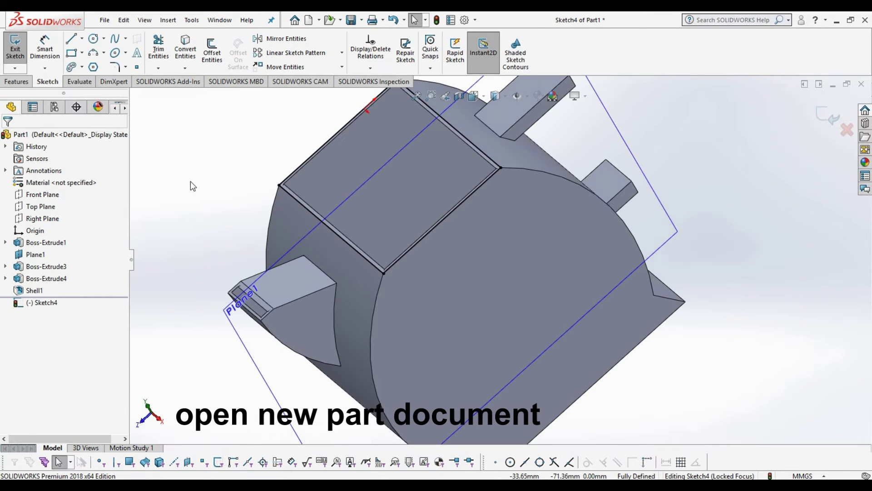
Step: Create a new Part document and start a sketch on its Top Plane
key("ctrl+n")
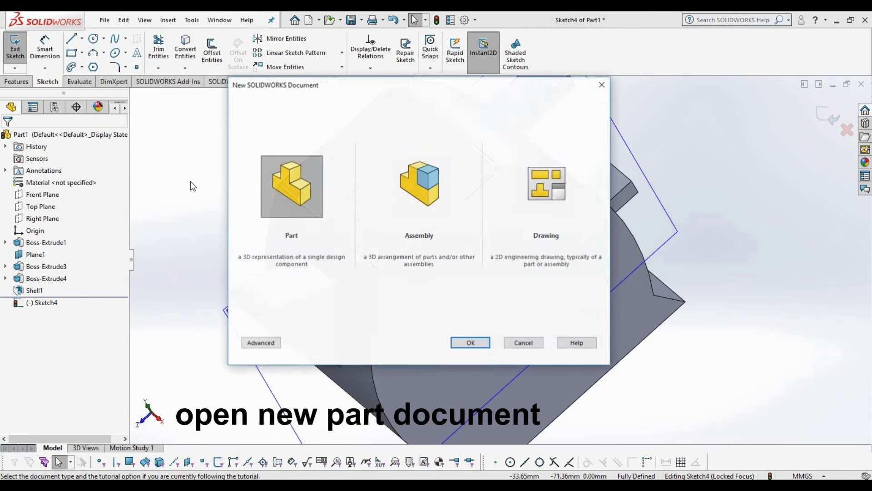
left_click(466, 344)
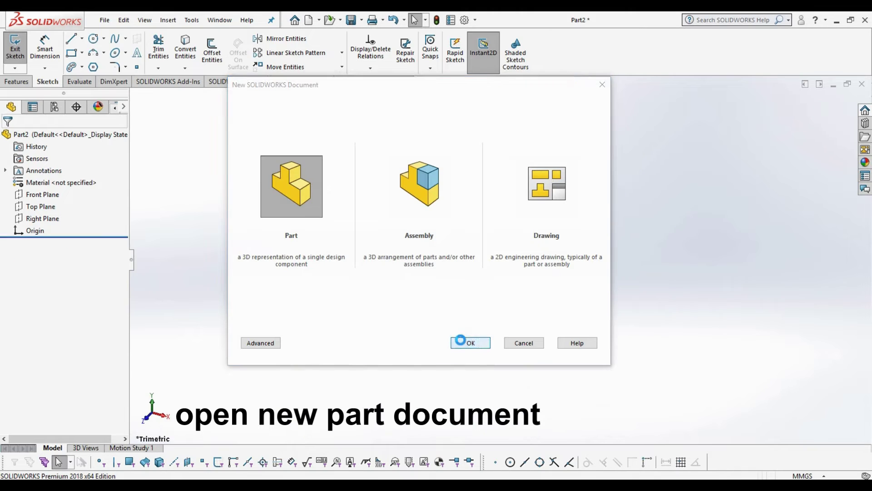
left_click(53, 209)
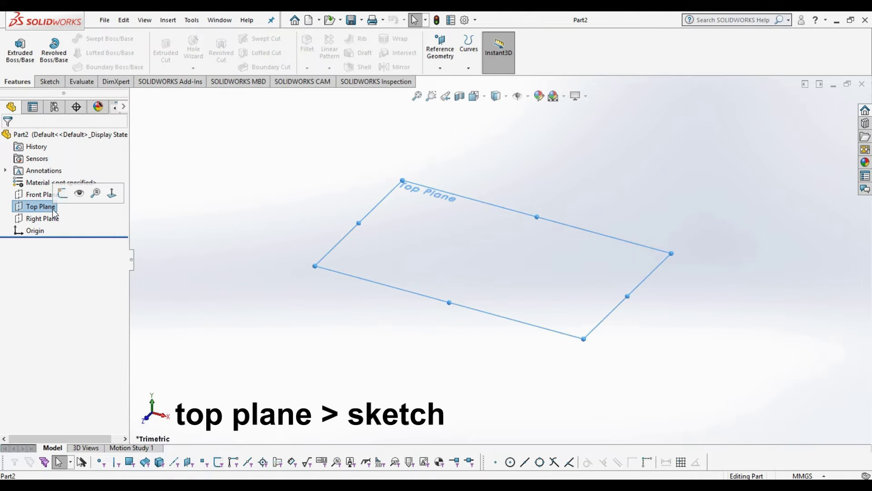
left_click(68, 192)
Step: Paste the copied lid rectangle into the sketch around the origin
left_click(481, 256)
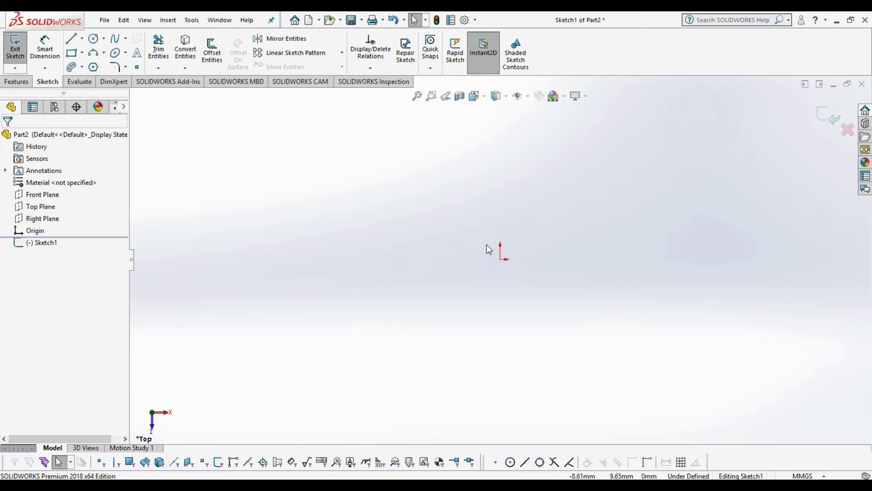
left_click(509, 267)
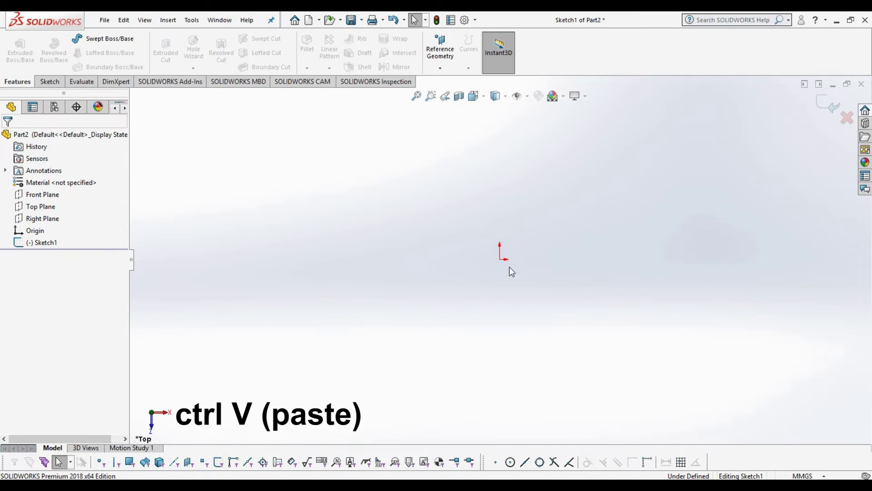
key("ctrl+v")
Step: Extrude the pasted lid rectangle as a Blind boss with a depth of 10 mm
left_click(22, 54)
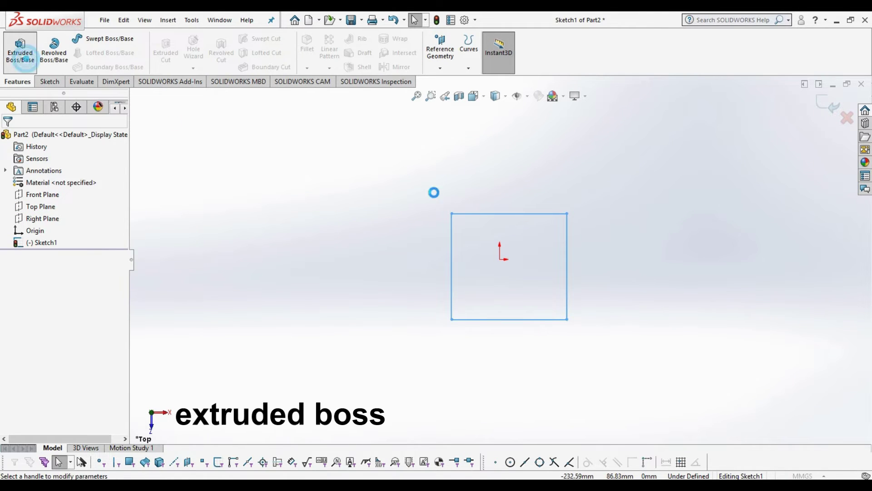
mouse_move(672, 285)
middle_mouse_down()
mouse_move(648, 273)
mouse_move(578, 268)
mouse_move(576, 285)
mouse_move(560, 275)
mouse_move(563, 284)
mouse_move(661, 303)
mouse_move(612, 268)
mouse_move(593, 275)
middle_mouse_up()
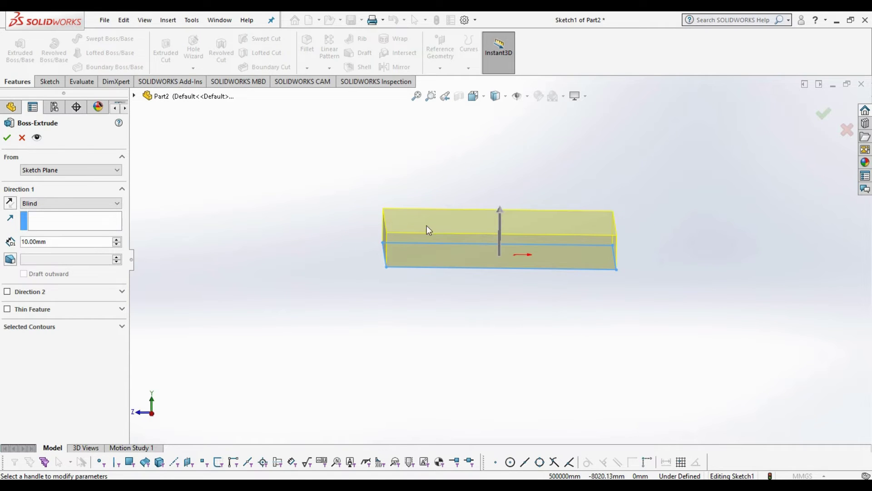
left_click(8, 139)
Step: On a new sketch on the lid block's top face, draw a vertical centerline between the midpoints of two opposite edges
middle_click_drag(451, 170, 460, 253)
right_click(452, 244)
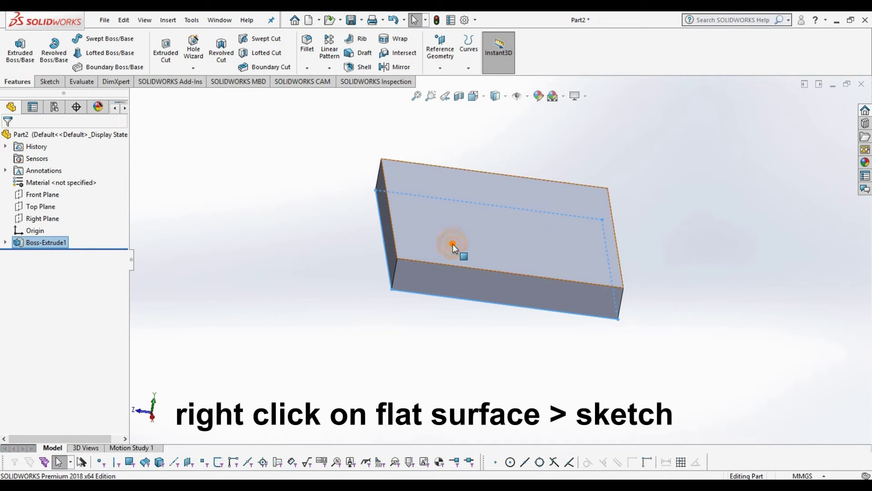
left_click(477, 230)
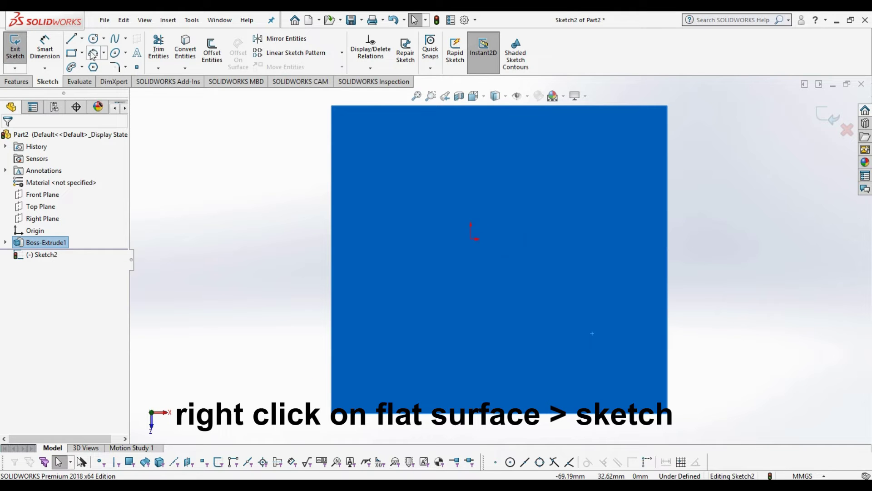
left_click(82, 39)
left_click(94, 64)
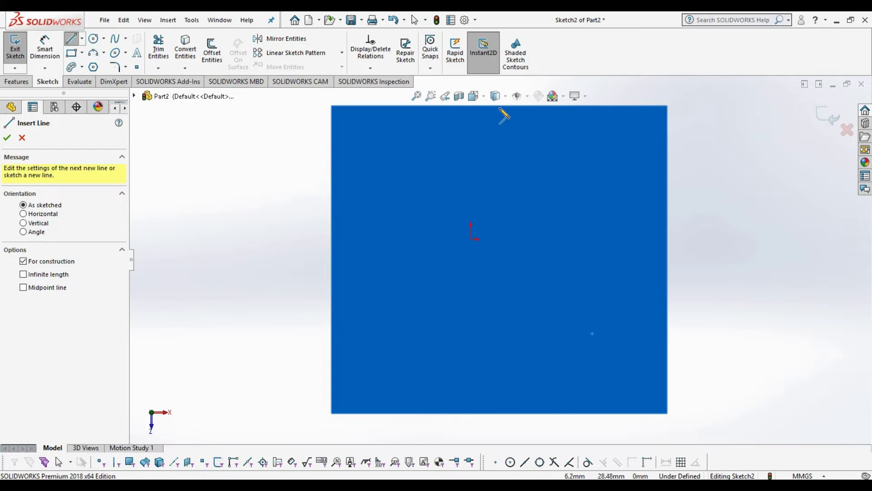
left_click(500, 106)
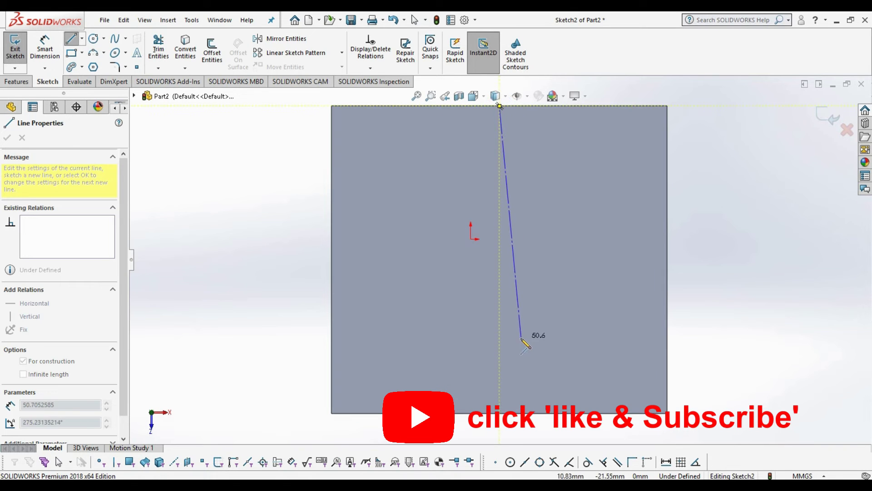
left_click(500, 413)
left_click(545, 311)
left_click(458, 284)
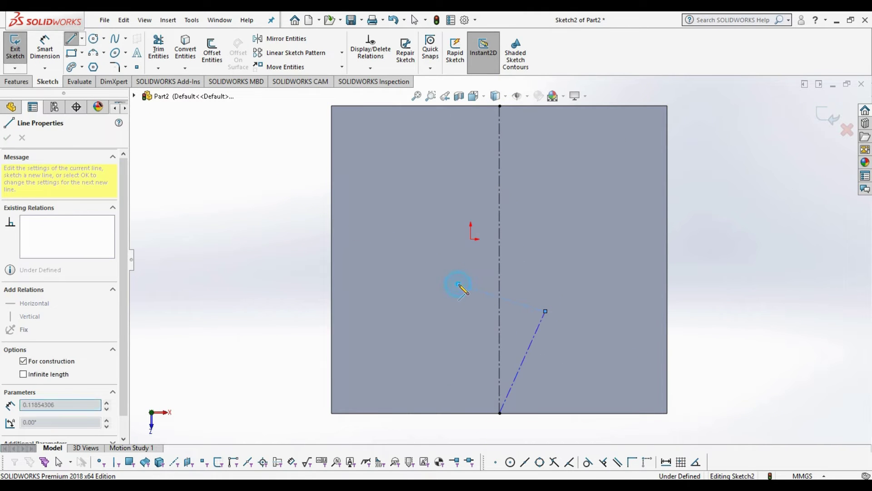
left_click(459, 286)
key("Escape")
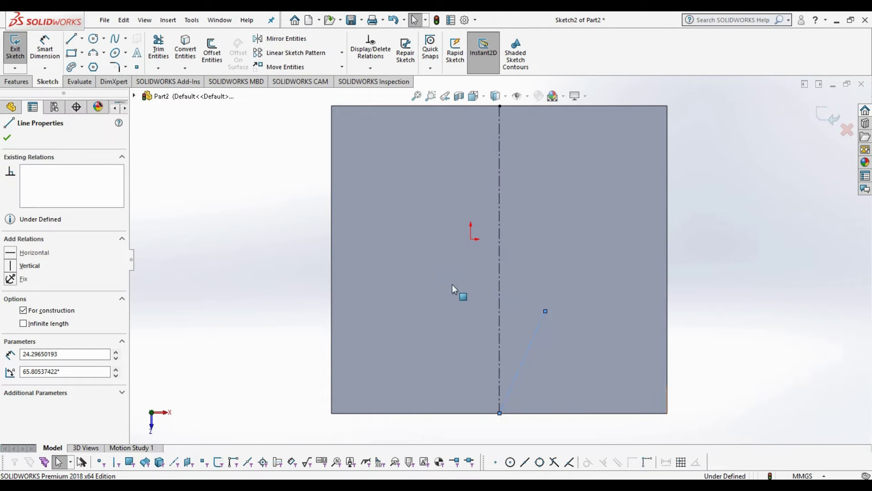
key("ctrl+z")
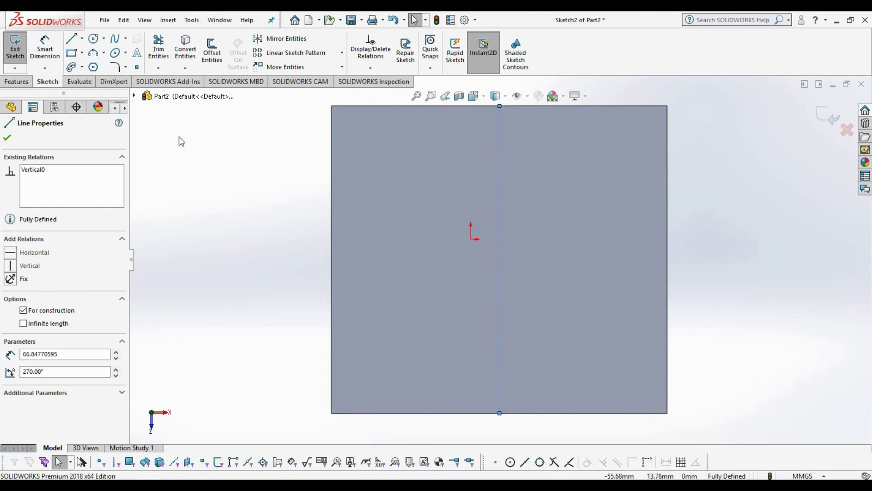
Step: Draw a center rectangle about 58 by 55 mm from the midpoint of the centerline, inside the lid block's edges
left_click(82, 52)
left_click(100, 78)
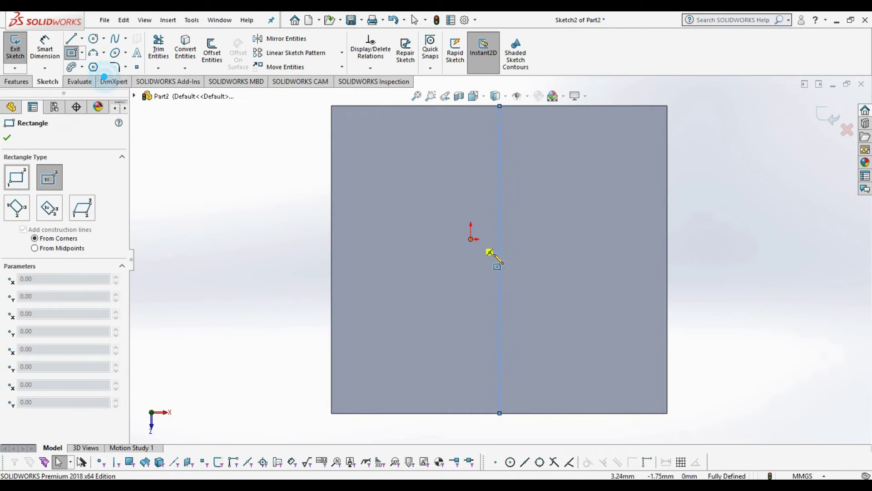
left_click(498, 258)
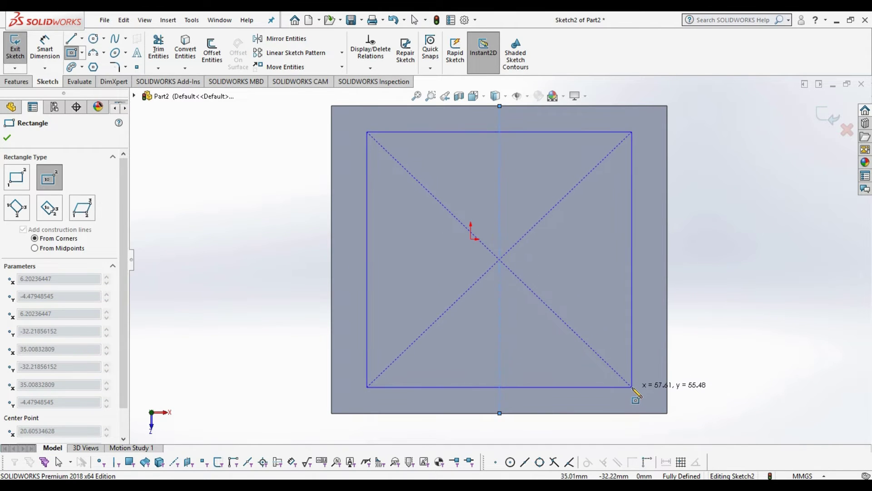
left_click(633, 386)
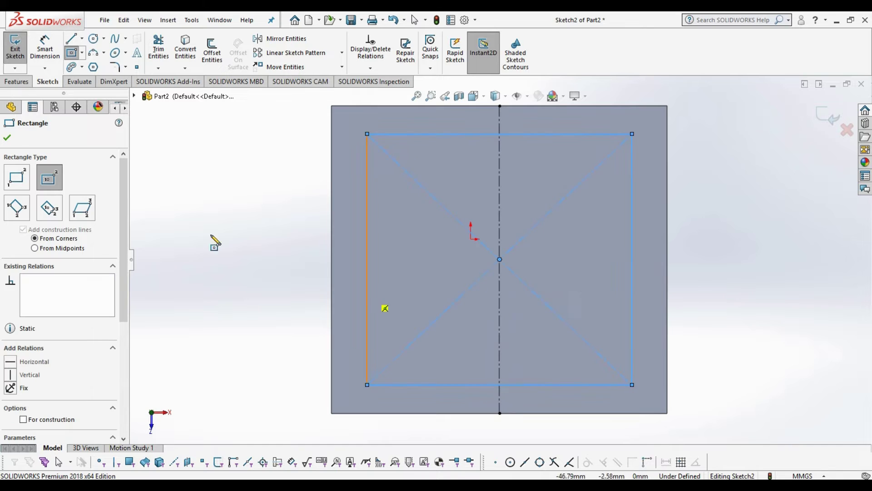
left_click(7, 138)
left_click(16, 81)
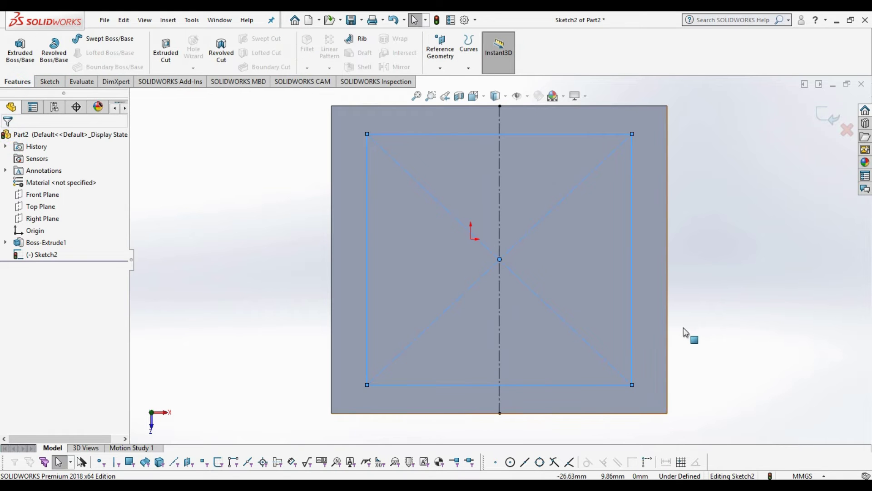
Step: Extrude the center rectangle on the lid block as a 10 mm Blind boss with a 38 degree inward draft
middle_click_drag(520, 341, 533, 275)
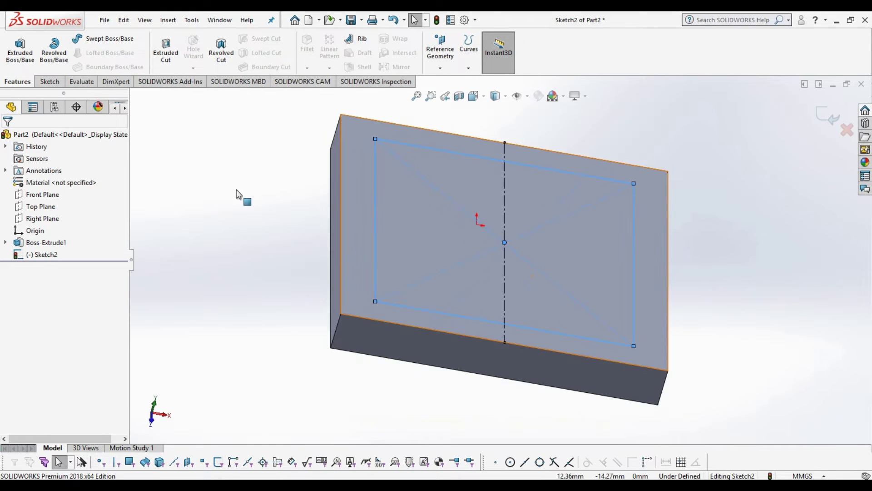
left_click(21, 58)
middle_click_drag(716, 314, 728, 257)
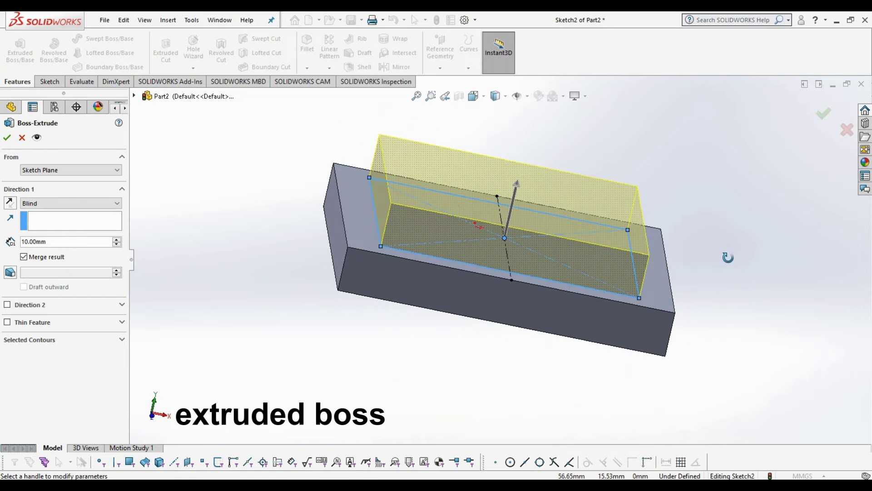
left_click(10, 273)
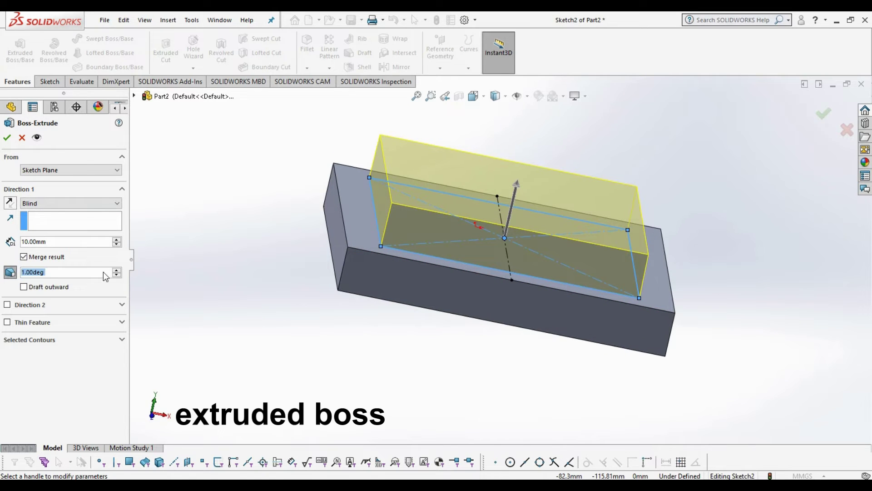
left_click(116, 272)
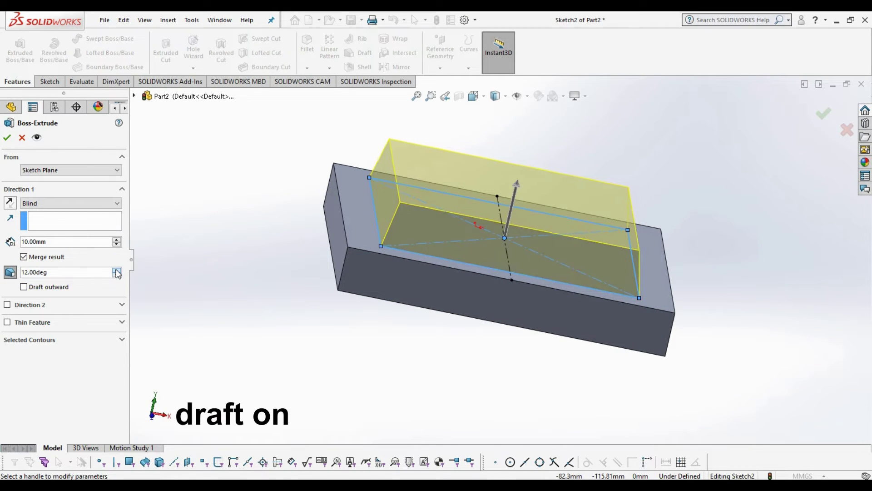
left_click(117, 272)
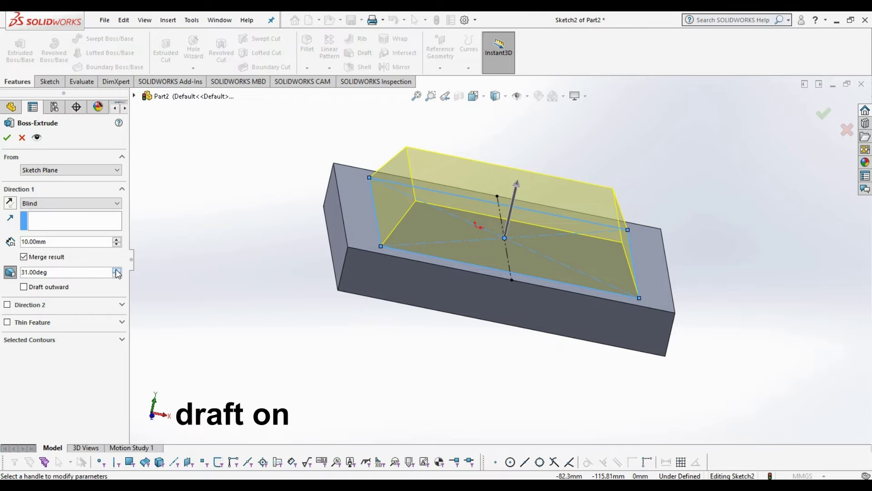
left_click(116, 272)
middle_click_drag(296, 353, 263, 306)
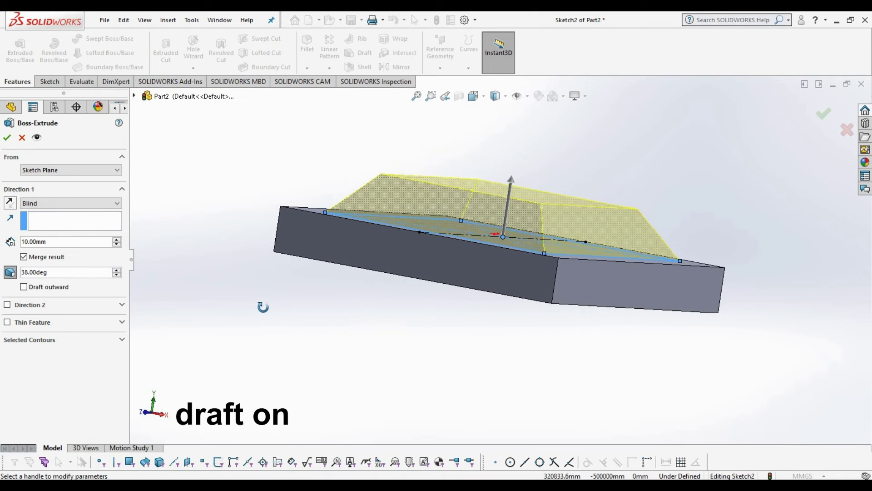
left_click(8, 137)
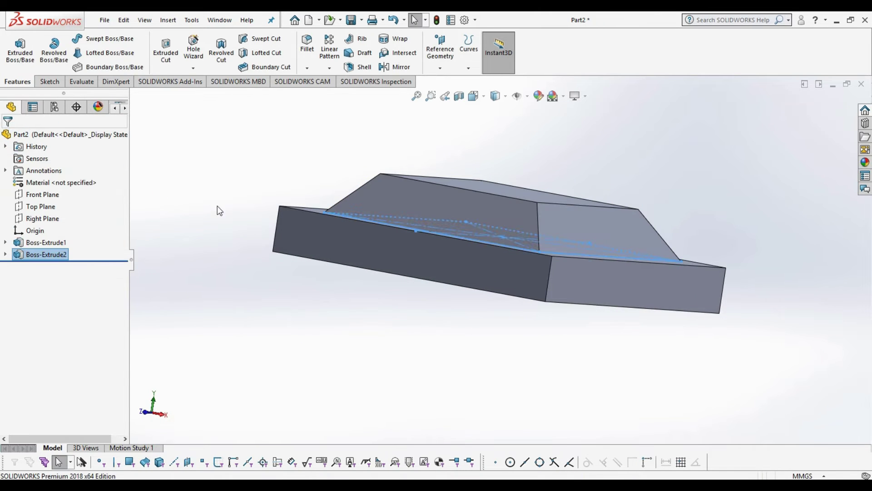
Step: Shell the lid to a 1.2 mm wall thickness with its large flat underside face removed and the preview shown
middle_click_drag(285, 347, 332, 331)
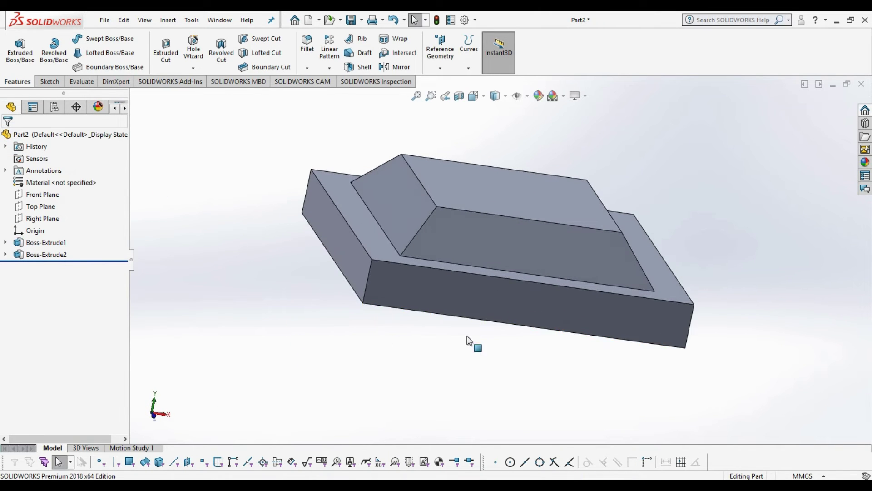
left_click(359, 66)
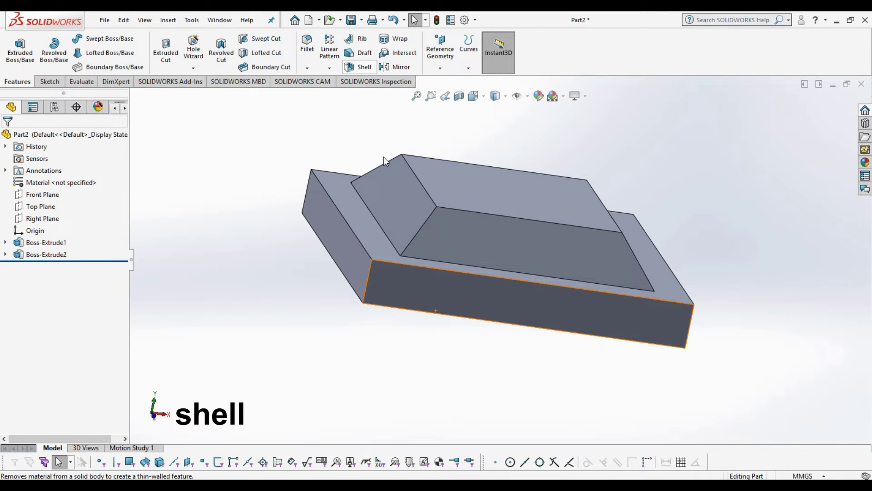
middle_click_drag(441, 258, 465, 329)
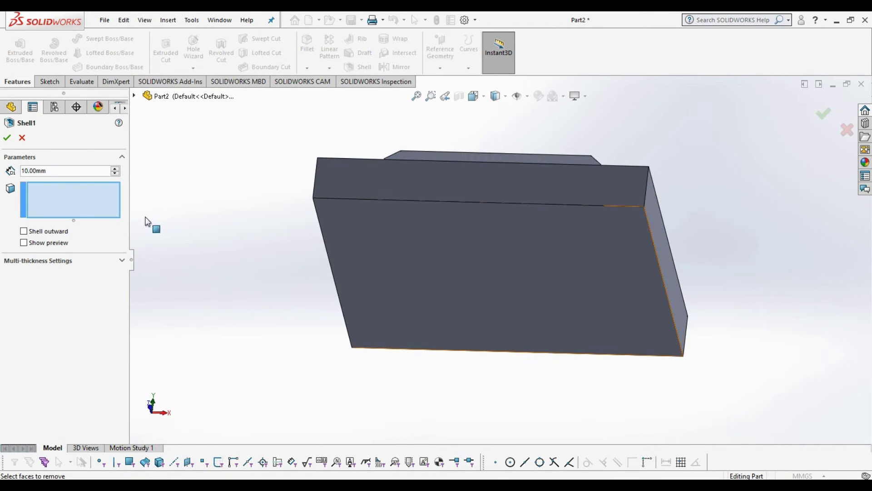
left_click(24, 243)
left_click(399, 266)
double_click(67, 173)
type("1.2")
key("Return")
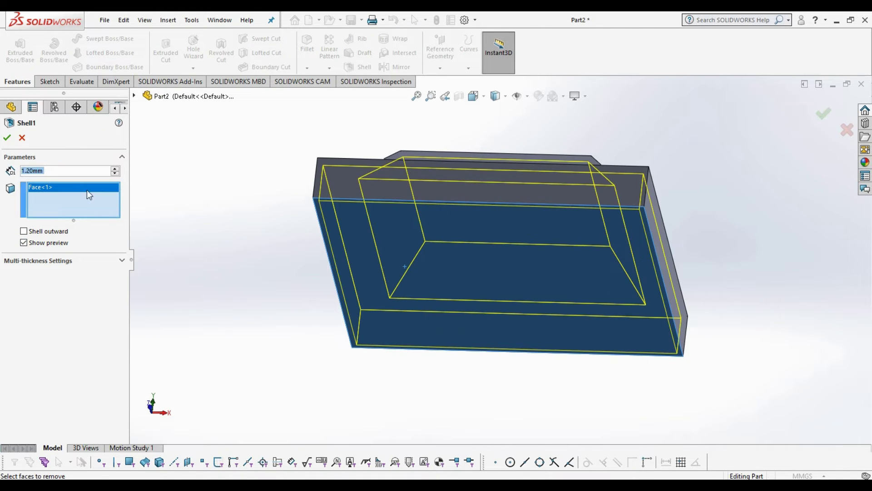
middle_click_drag(232, 200, 296, 200)
left_click(7, 138)
middle_click_drag(303, 170, 259, 144)
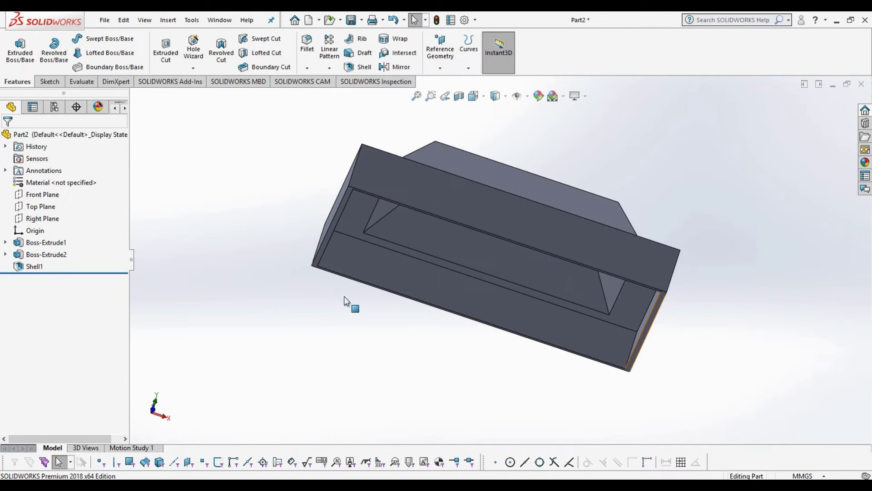
middle_click_drag(298, 186, 337, 264)
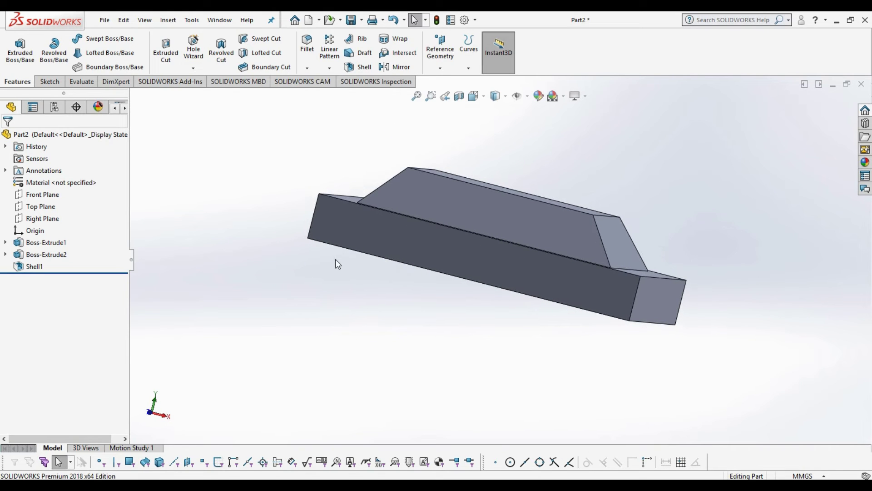
Step: Save the lid part as PENUTUP in a new TEAPOT folder on the Desktop
left_click(351, 23)
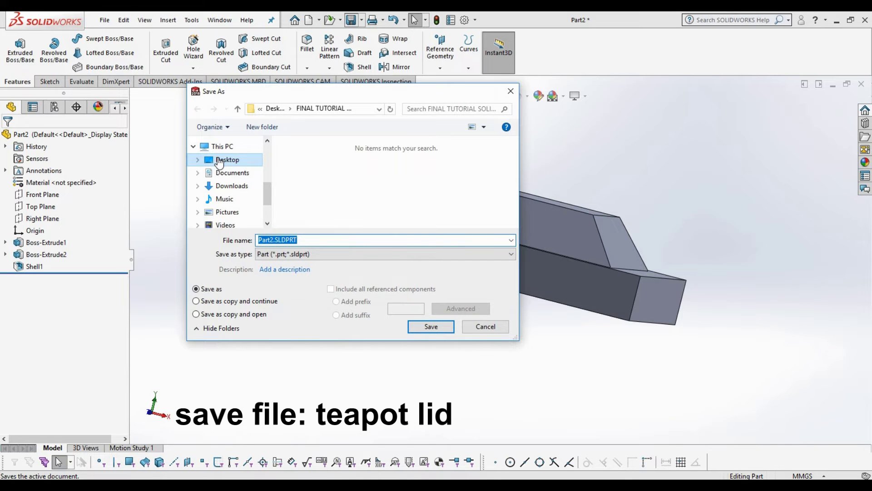
left_click(263, 127)
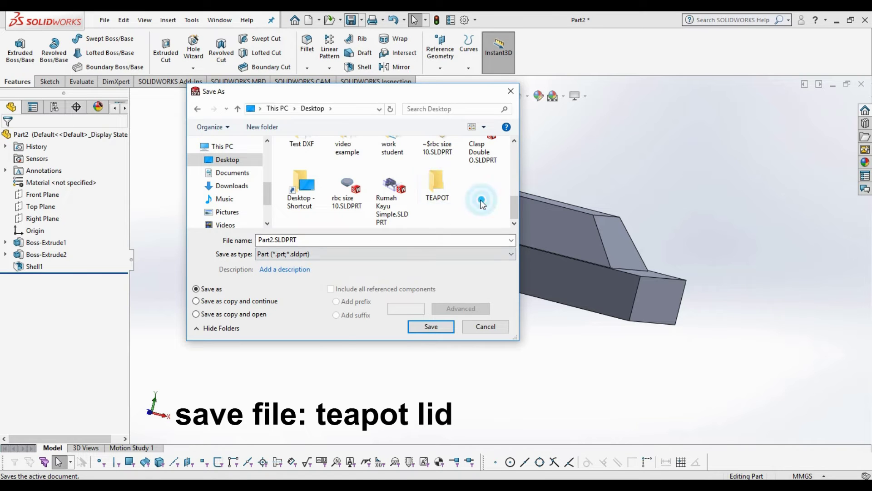
double_click(436, 182)
left_click(411, 241)
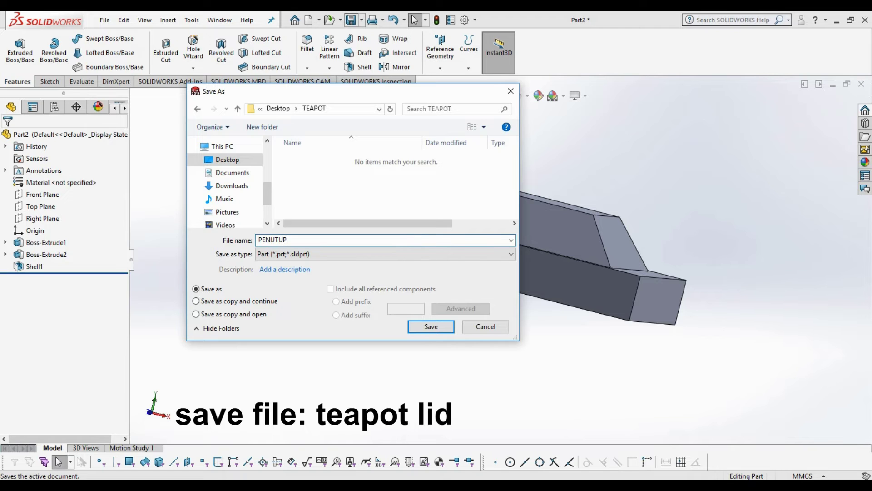
left_click(434, 326)
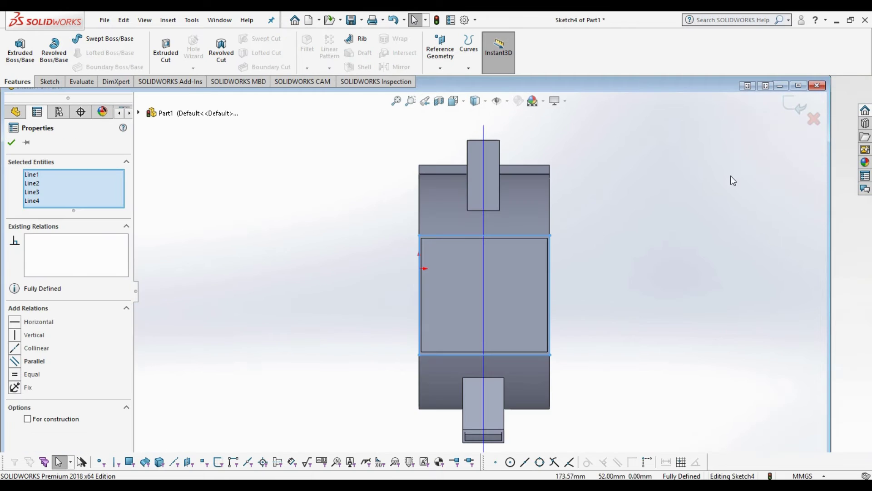
Step: Maximize the teapot body part, exit its open sketch and save the part as BODY TEAPOT in the TEAPOT folder
left_click(801, 87)
left_click(821, 111)
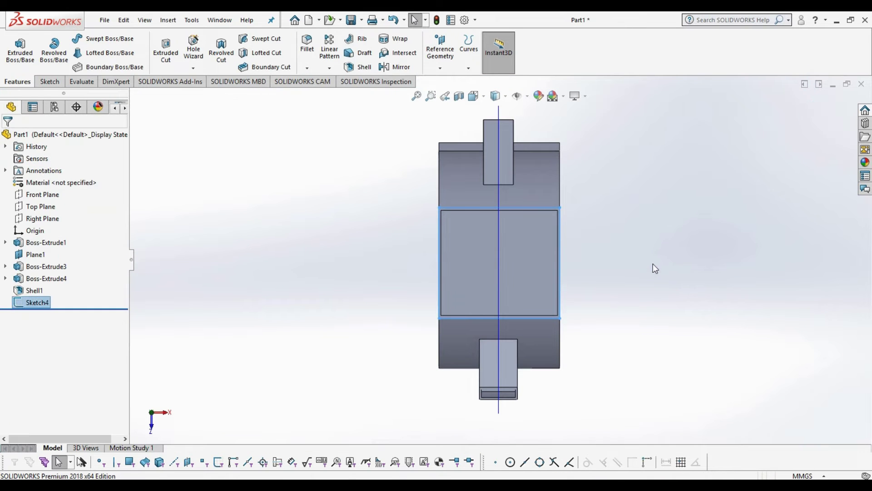
middle_click_drag(618, 287, 537, 298)
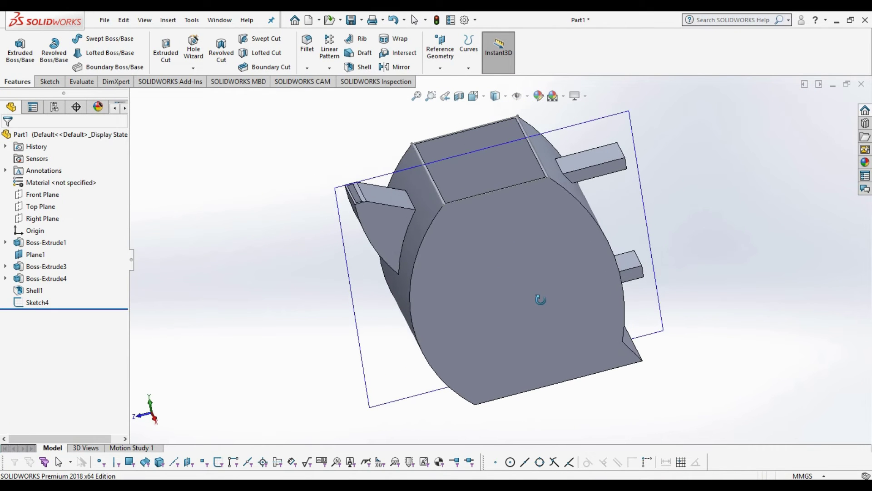
left_click(351, 20)
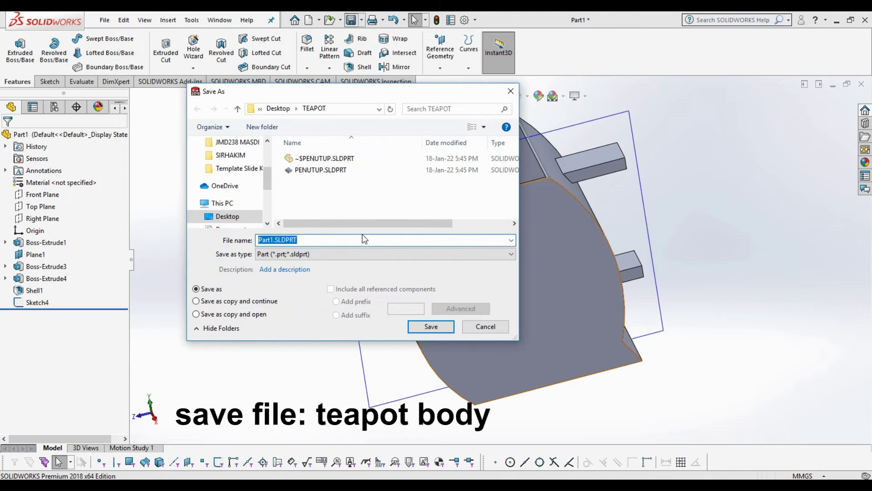
type("BODY")
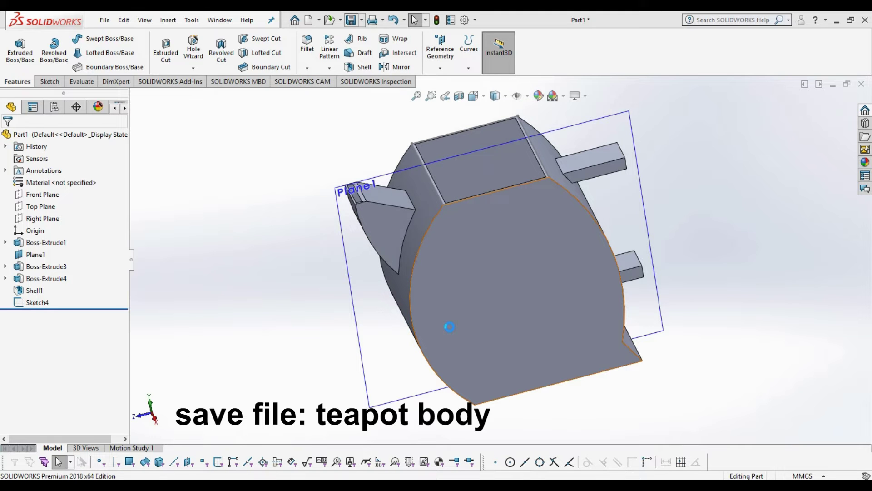
Step: Start a new sketch on the flat end face of the teapot body's upper handle socket
middle_click_drag(715, 206, 563, 193)
scroll(568, 200, "down", 6)
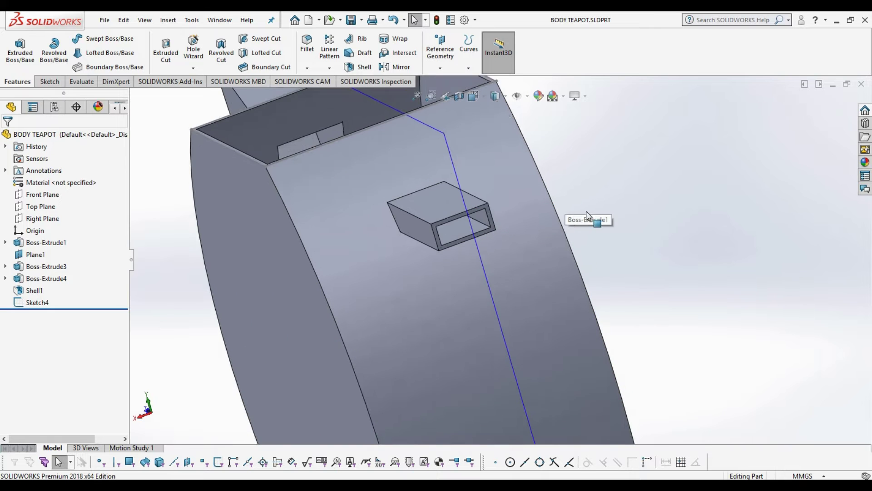
mouse_move(647, 242)
middle_mouse_down()
mouse_move(639, 227)
mouse_move(652, 232)
mouse_move(636, 232)
middle_mouse_up()
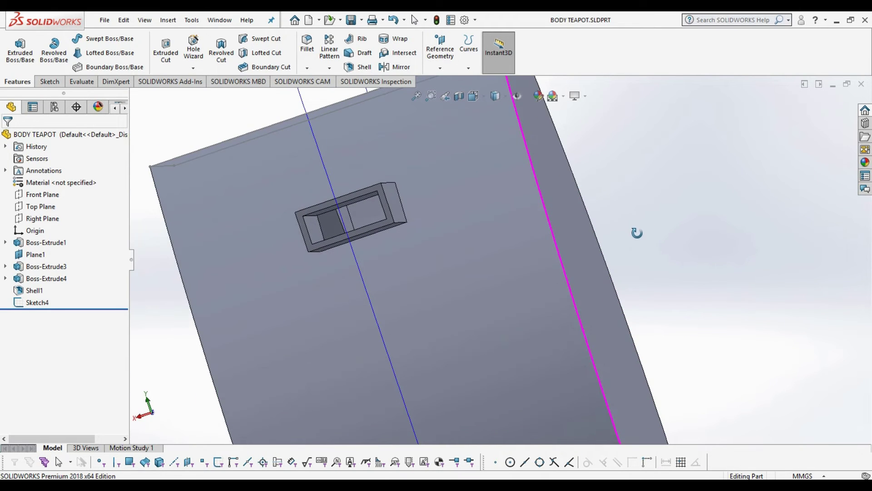
scroll(675, 251, "up", 6)
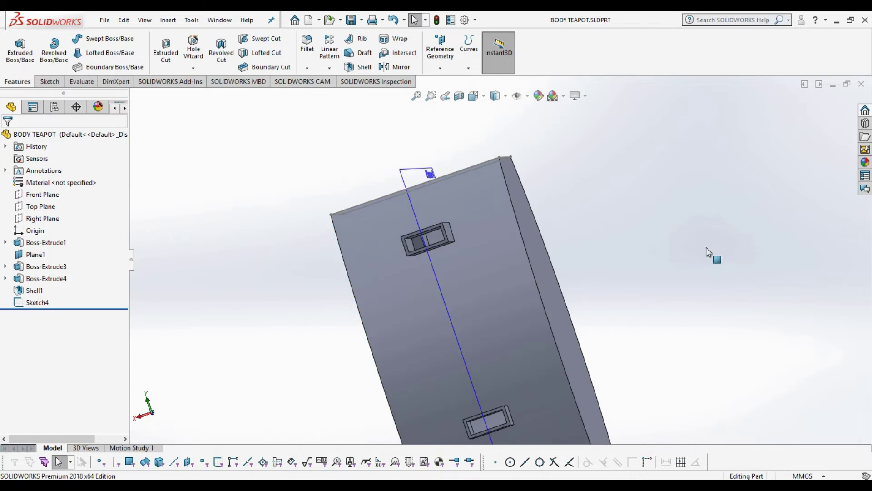
middle_click_drag(586, 231, 602, 220)
middle_click_drag(515, 233, 547, 249)
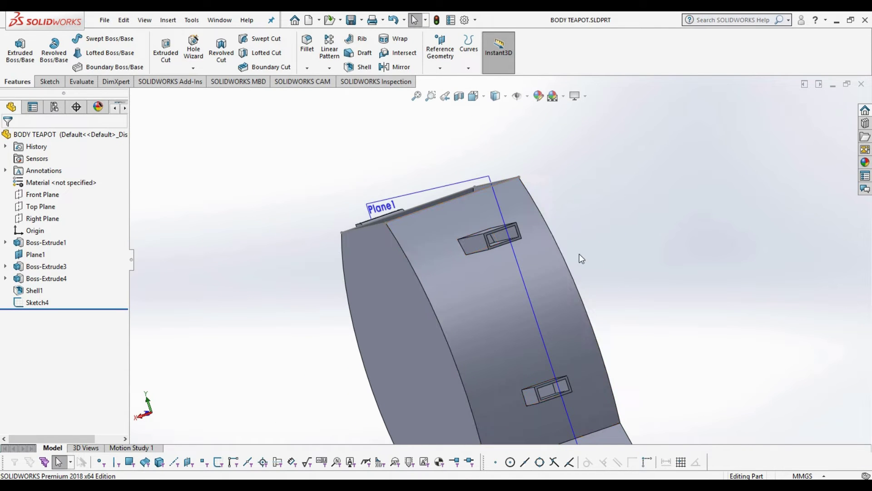
scroll(498, 236, "down", 5)
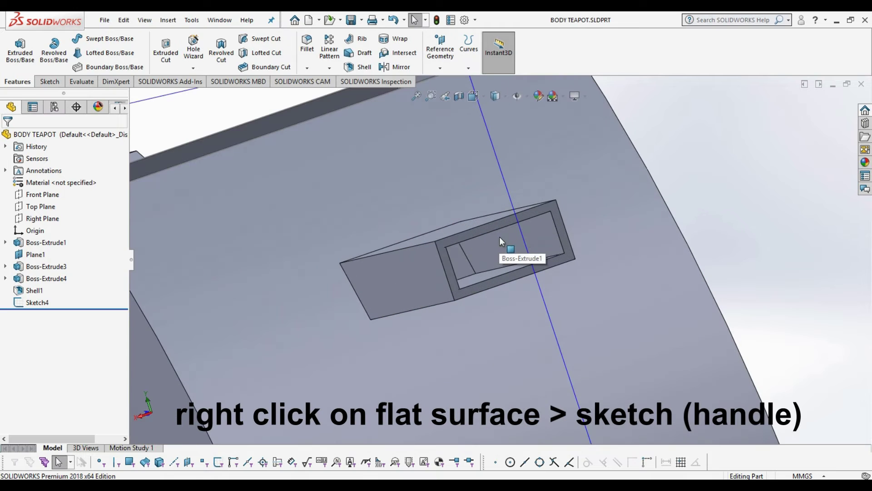
right_click(500, 225)
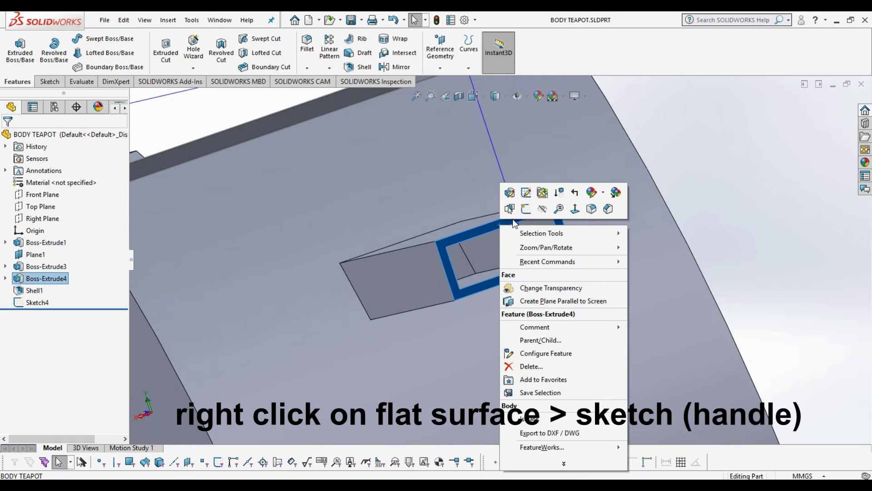
left_click(528, 211)
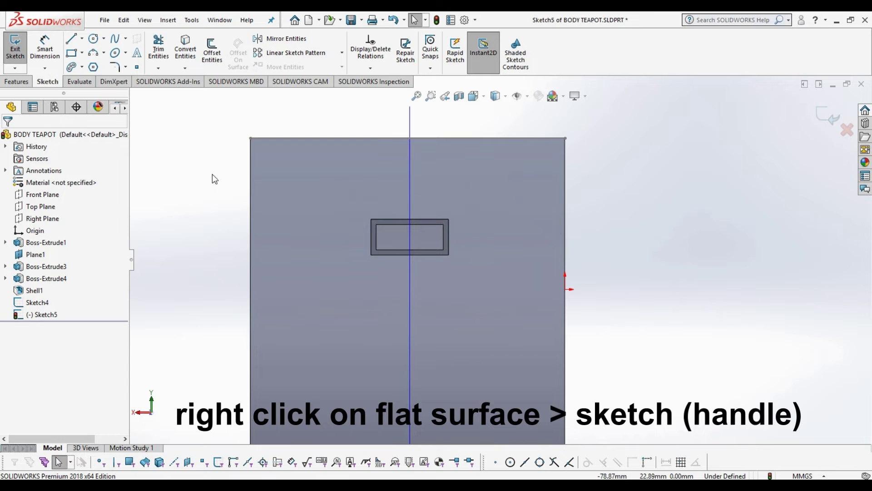
Step: Draw a corner rectangle between opposite inner corners of the upper handle socket's opening
left_click(72, 53)
scroll(393, 227, "down", 5)
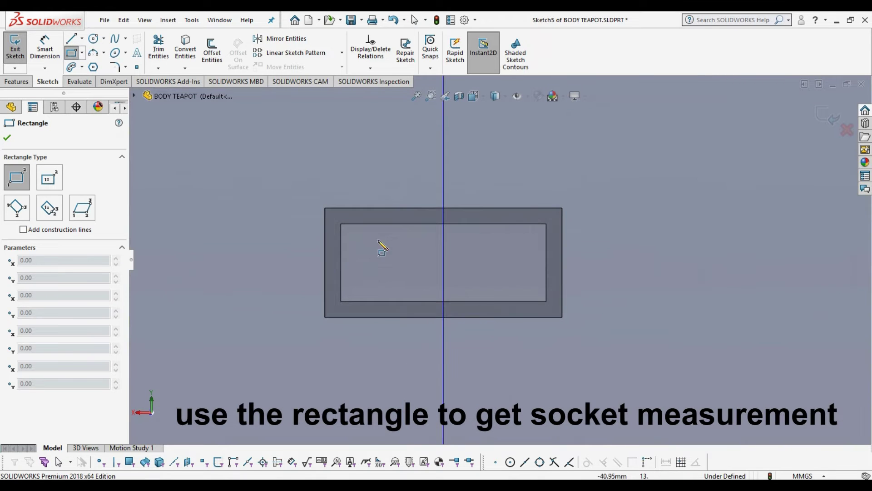
left_click(340, 224)
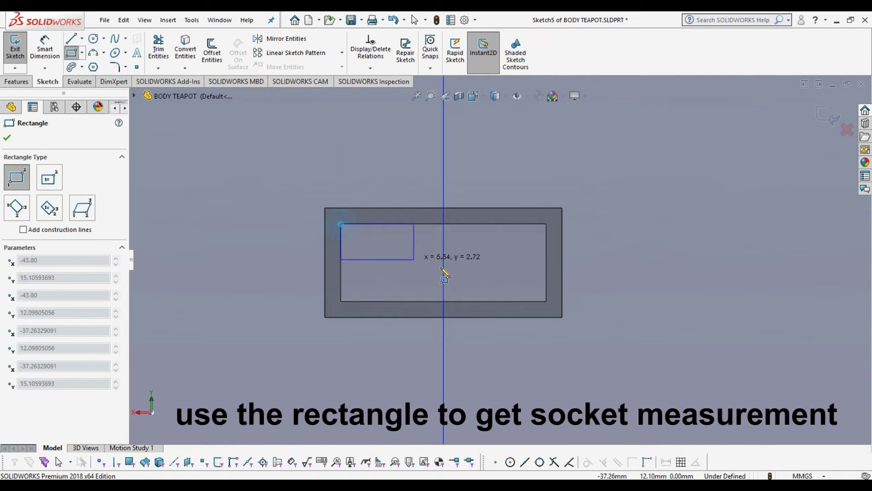
left_click(547, 301)
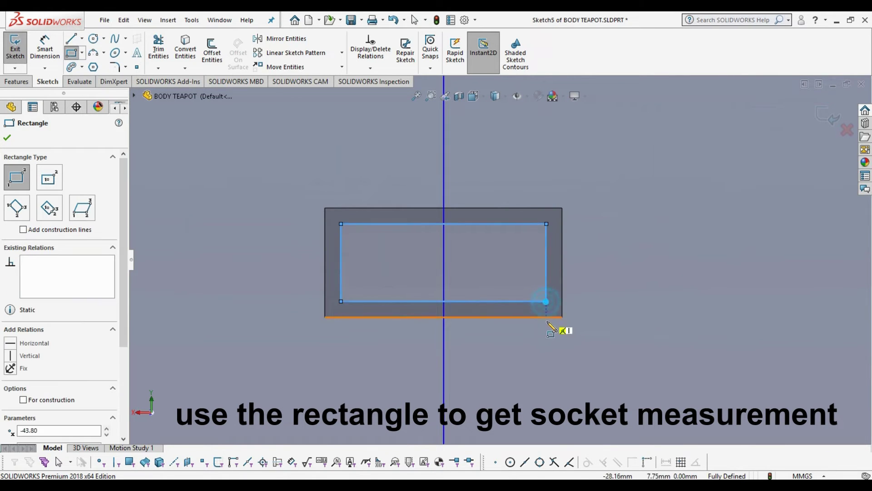
Step: Draw a second corner rectangle over the lower handle socket's inner opening and close the rectangle tool
scroll(522, 346, "up", 8)
scroll(472, 300, "down", 6)
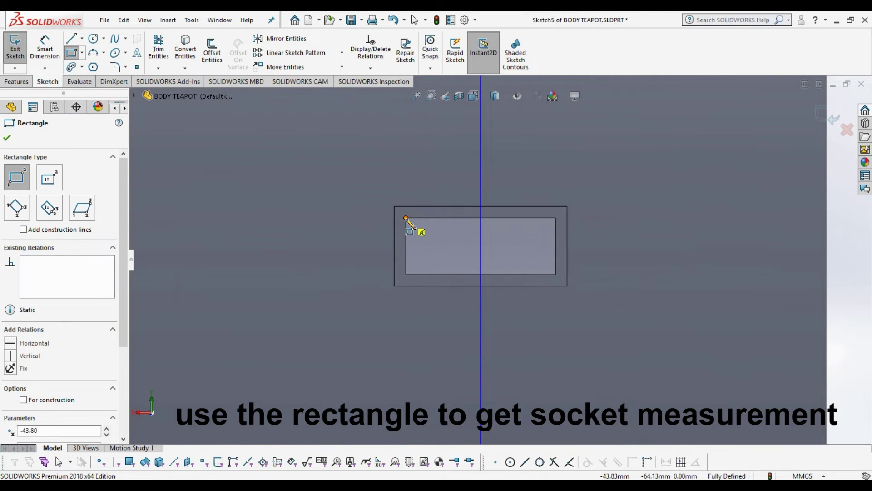
left_click(406, 218)
left_click(556, 274)
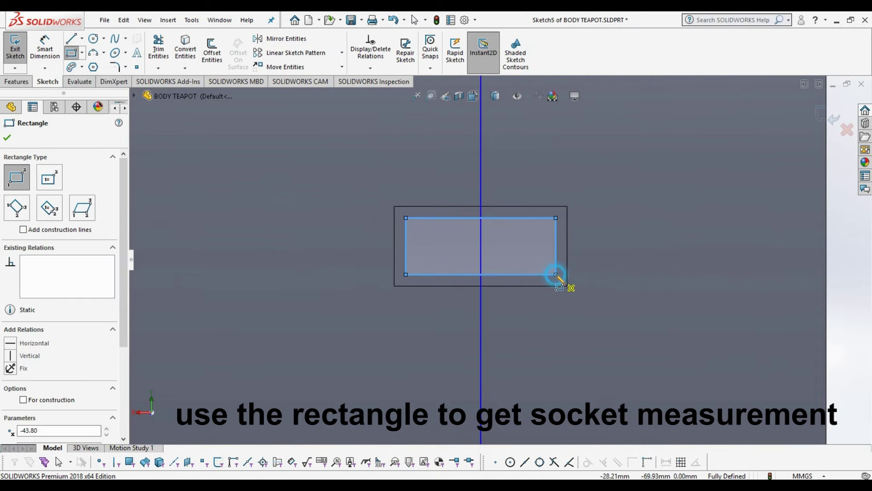
left_click(8, 138)
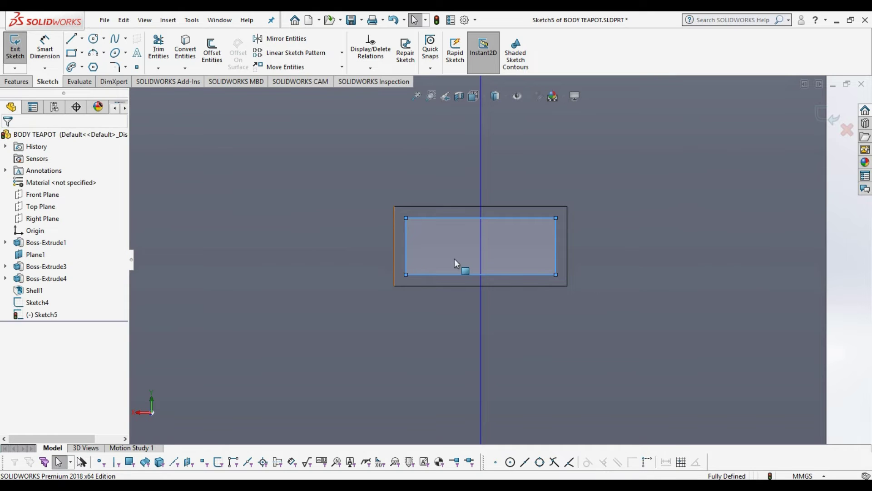
scroll(590, 239, "up", 5)
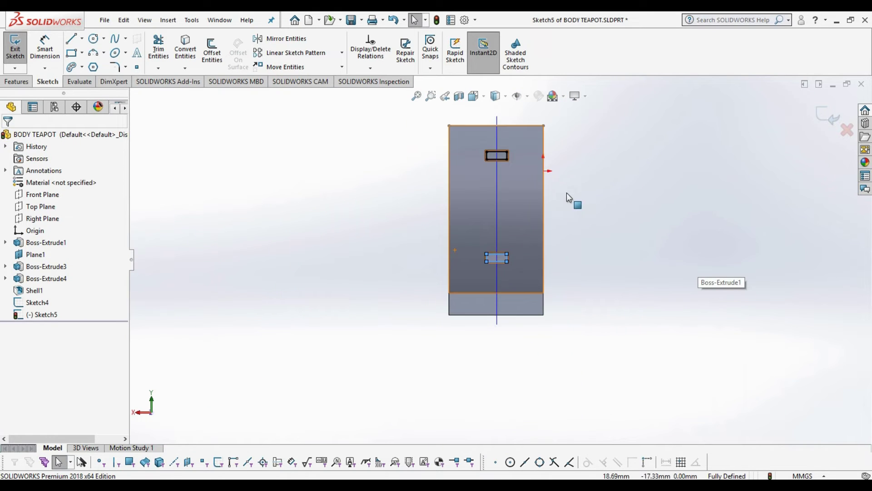
Step: Select all lines of both handle socket rectangles in the open sketch and copy them
left_click(608, 152)
left_click_drag(374, 113, 543, 326)
left_click_drag(518, 190, 576, 366)
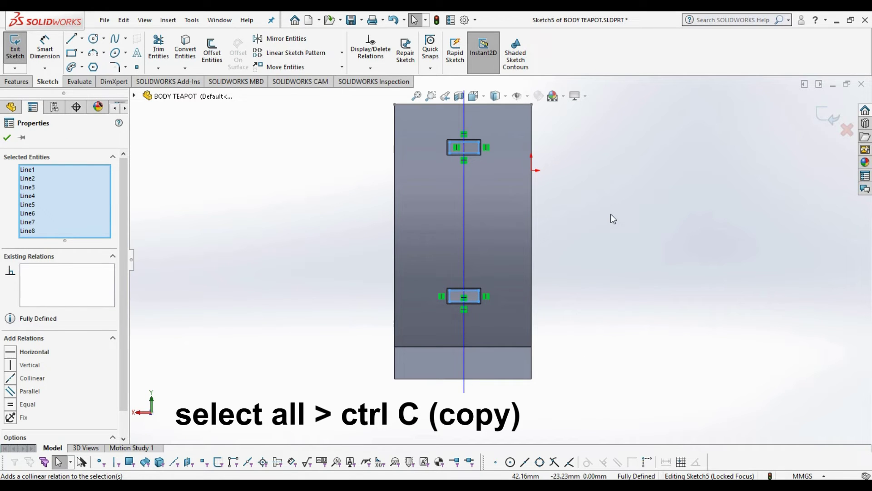
Step: Create a new part document and paste the copied rectangles into a sketch on its Front Plane
key("ctrl+n")
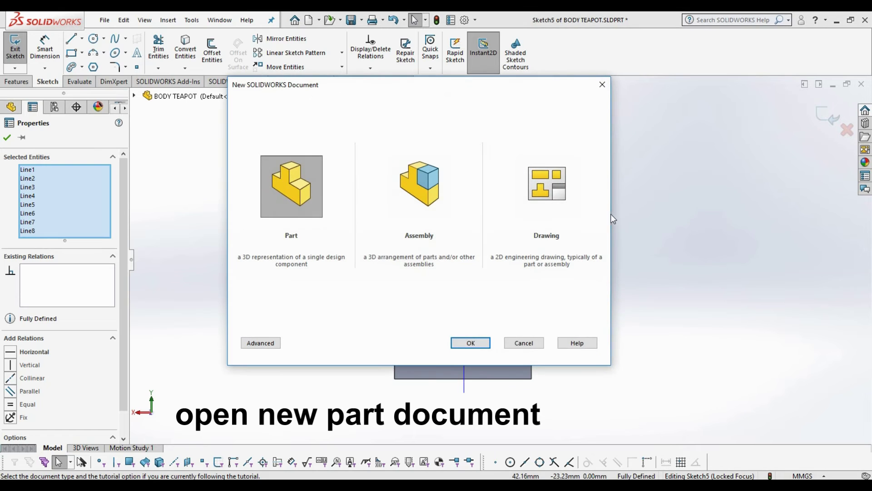
left_click(473, 343)
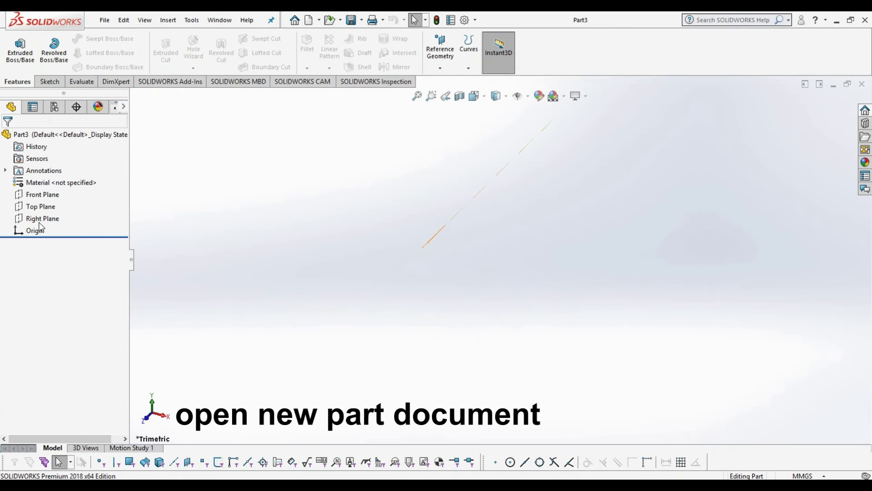
left_click(46, 194)
left_click(57, 180)
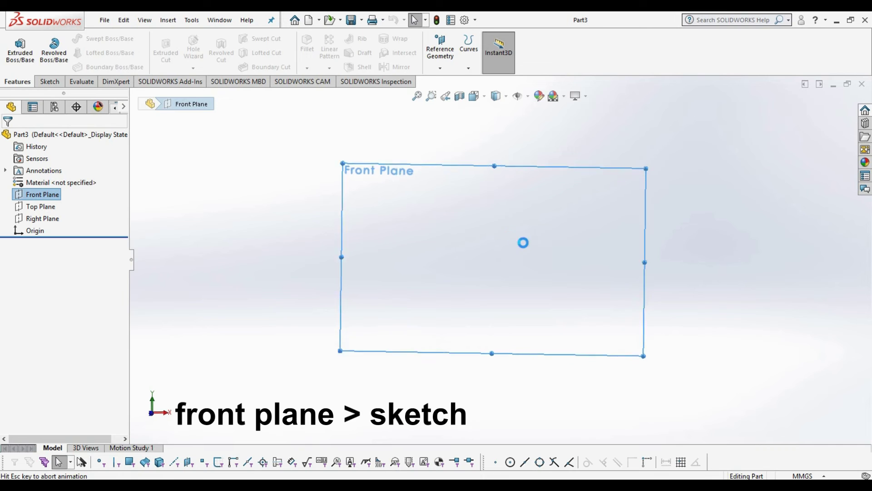
key("ctrl+v")
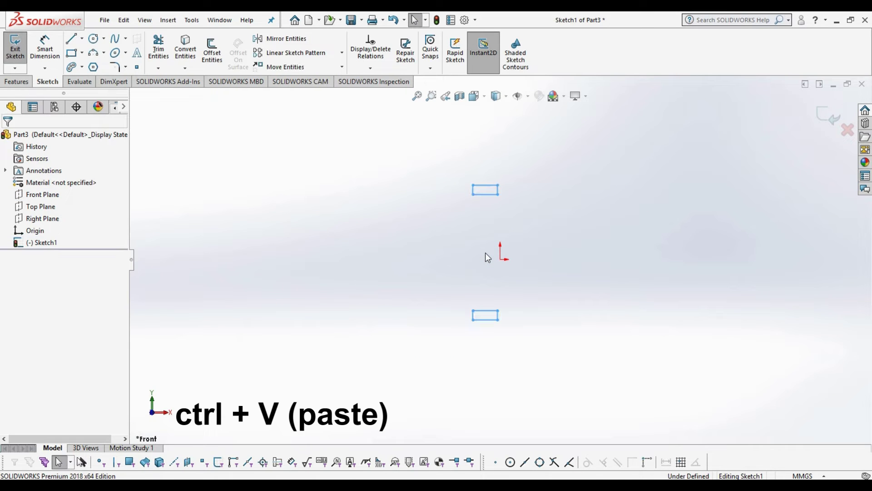
Step: Extrude both pasted rectangles 41 mm as a blind boss to form the two handle arms
left_click(31, 83)
left_click(20, 50)
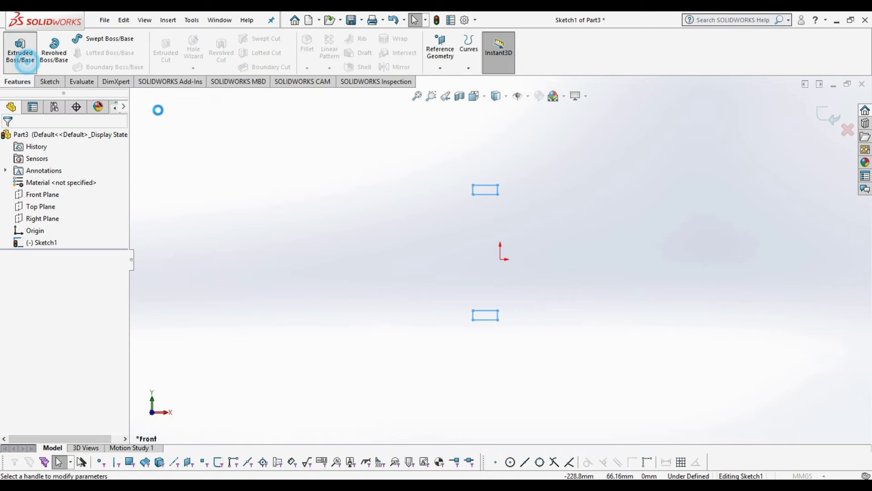
left_click_drag(477, 283, 403, 320)
middle_click_drag(578, 293, 513, 232)
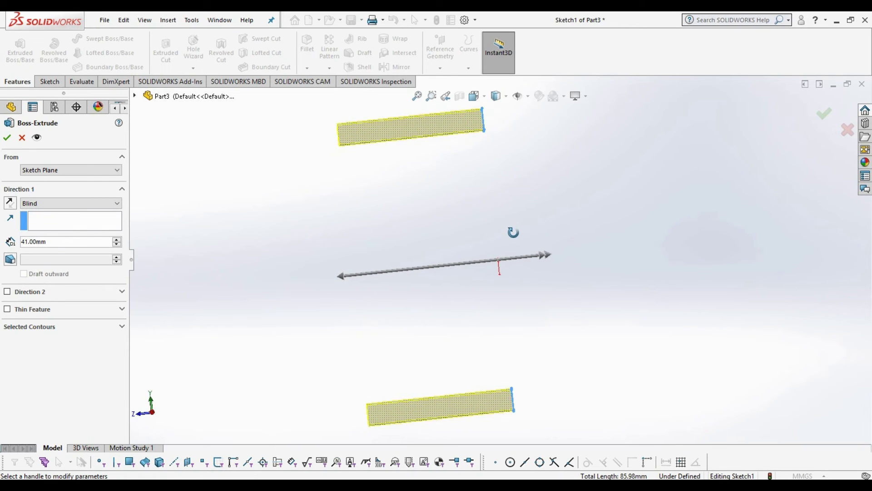
left_click(10, 136)
Step: Sketch a corner rectangle about 15.6 by 7 mm across the outer end of the upper arm's underside
middle_click_drag(384, 208, 370, 183)
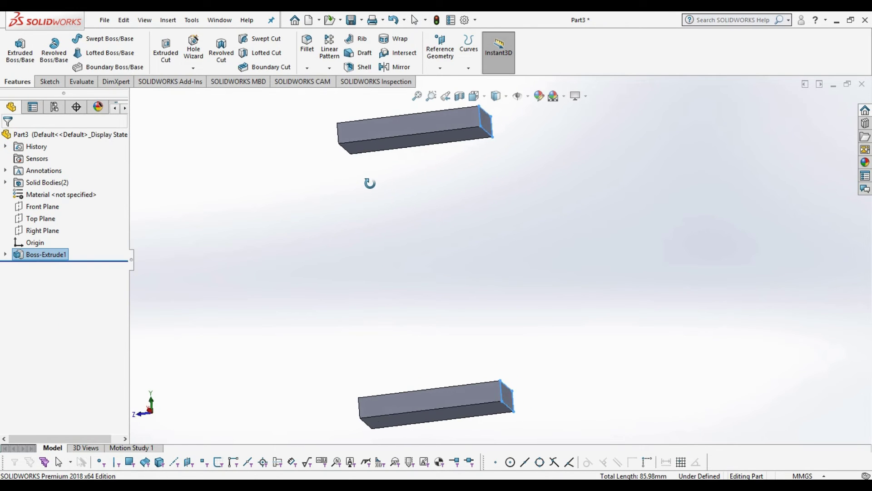
right_click(361, 145)
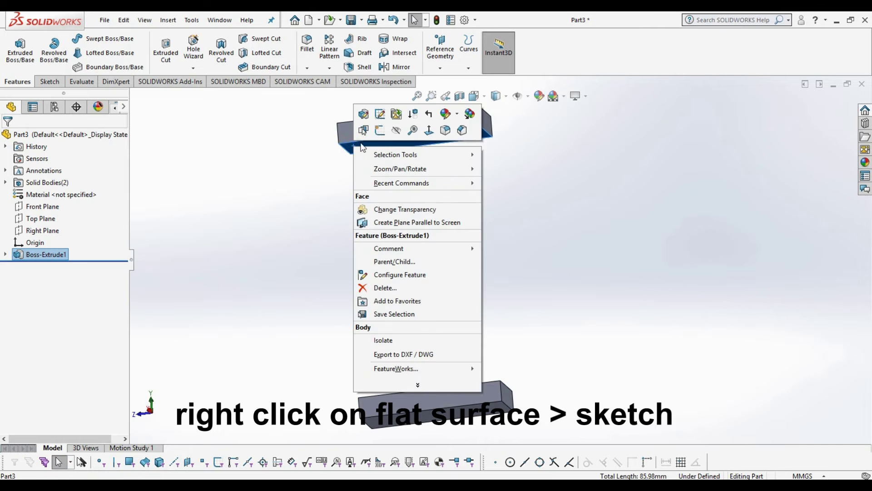
left_click(379, 131)
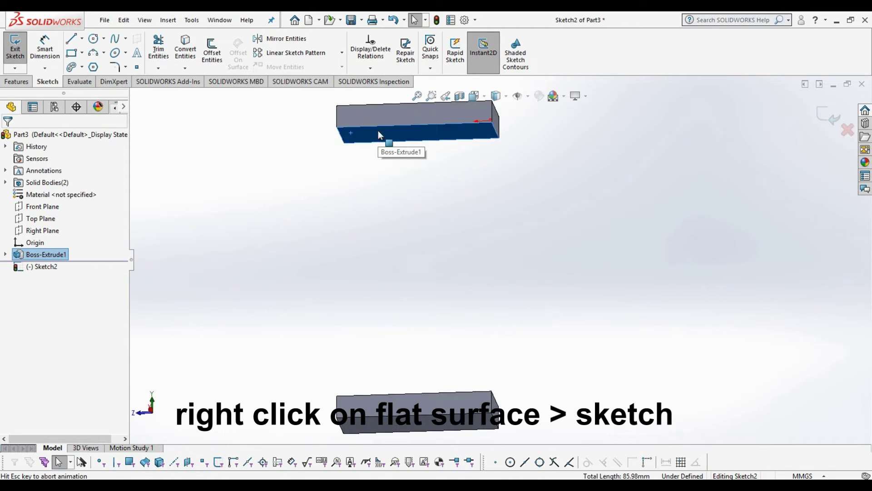
left_click(71, 52)
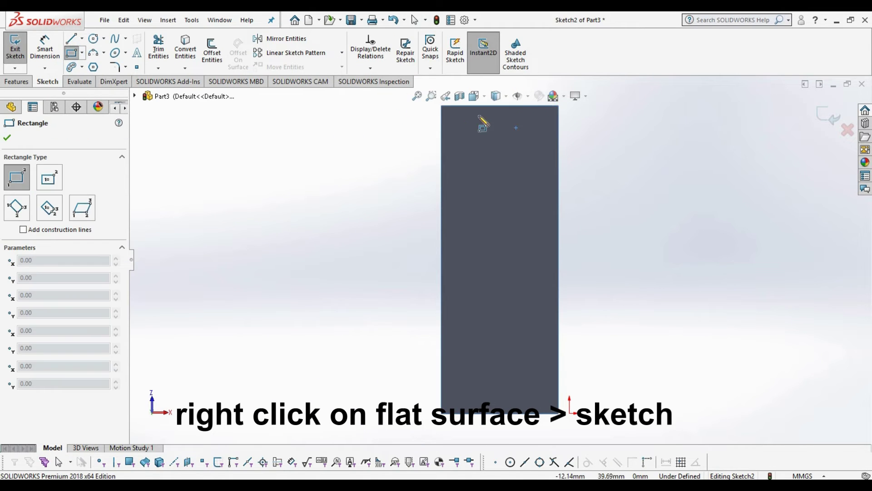
left_click(442, 107)
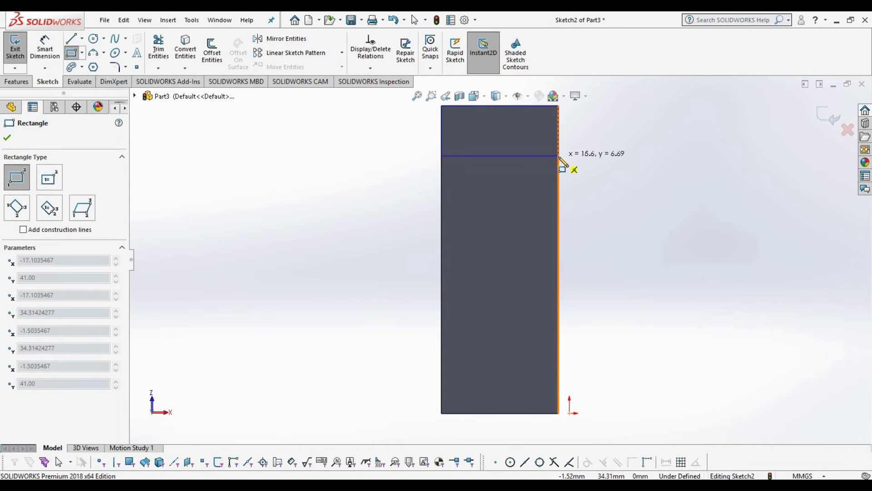
left_click(559, 158)
left_click(7, 139)
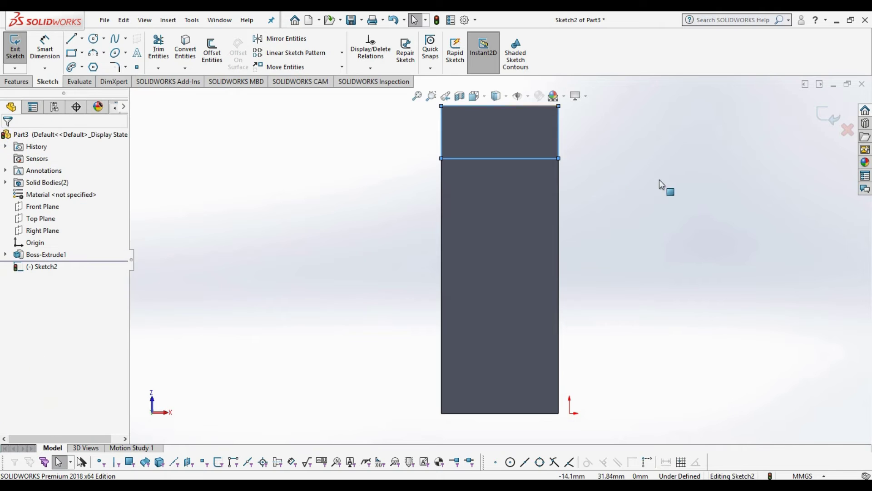
Step: Extrude the rectangle 74 mm down to the lower arm with Merge result on, forming the handle's vertical grip
key("z")
middle_click_drag(609, 177, 333, 250)
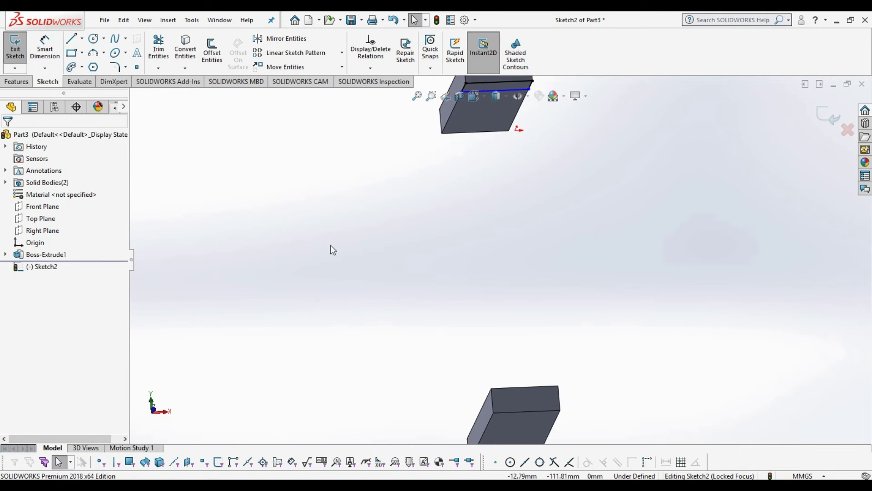
left_click(28, 83)
left_click(19, 50)
middle_click_drag(593, 200, 507, 284)
left_click_drag(507, 284, 507, 376)
mouse_move(650, 254)
middle_mouse_down()
mouse_move(736, 261)
mouse_move(663, 244)
middle_mouse_up()
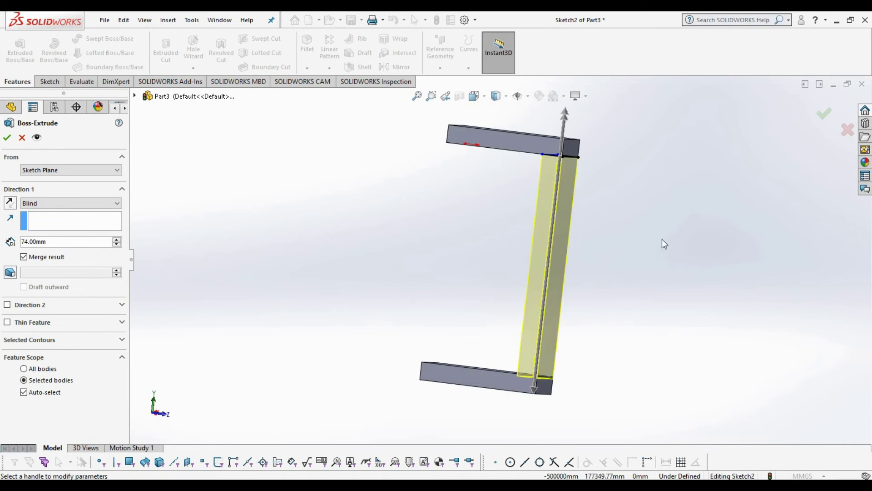
left_click(6, 139)
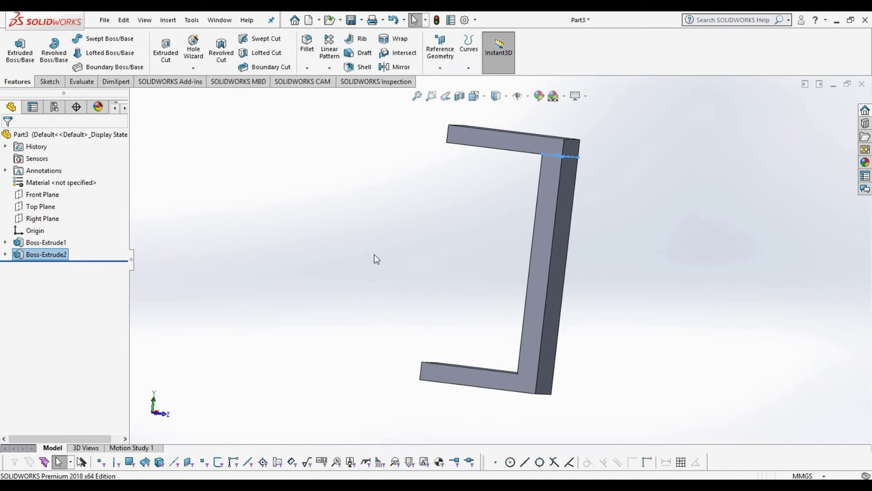
Step: Begin a constant-size fillet on the outer and inner edges of the handle's upper corner
middle_click_drag(351, 206, 337, 230)
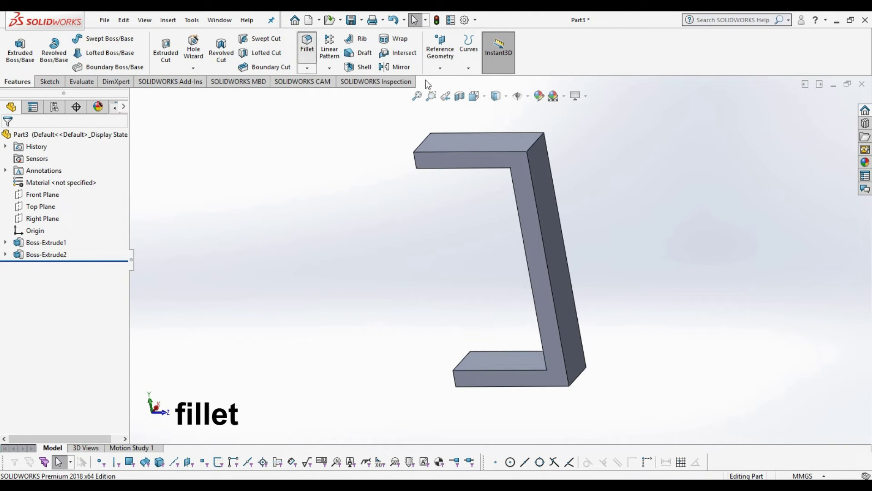
left_click(305, 57)
left_click(537, 141)
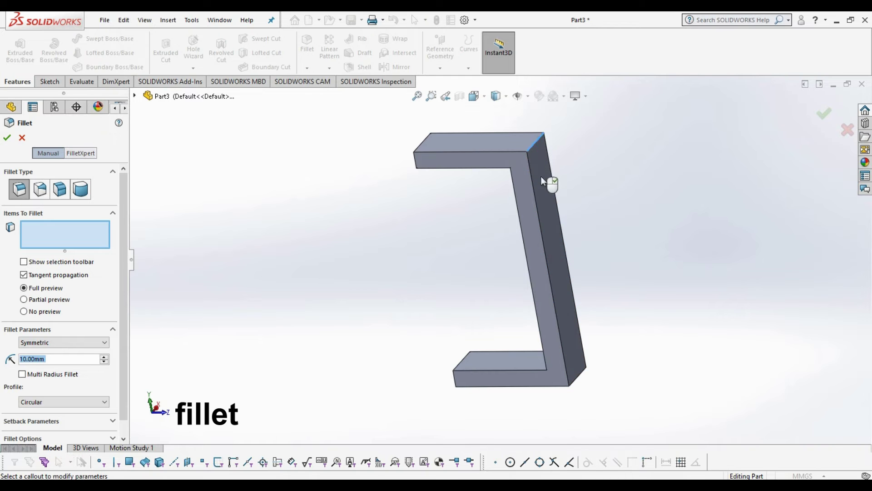
middle_click_drag(465, 228, 518, 179)
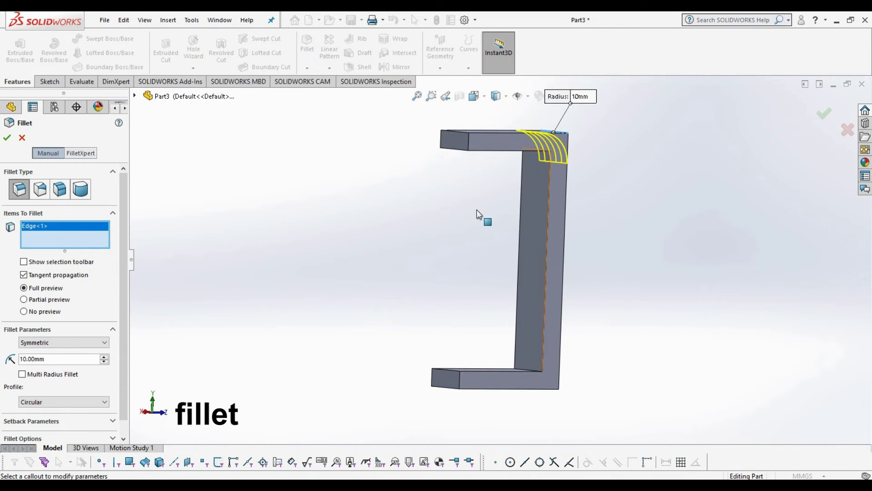
middle_click_drag(479, 216, 484, 167)
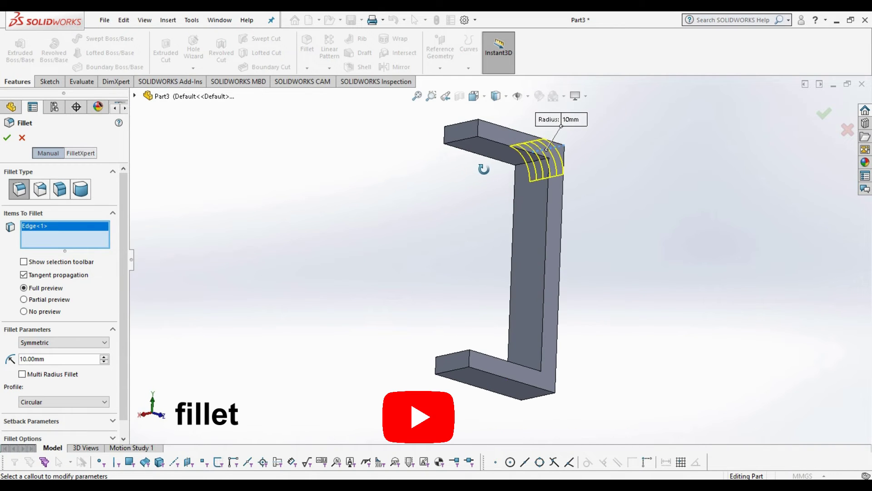
left_click(522, 181)
Step: Add the outer and inner edges of the handle's lower corner and apply the fillet with a 5 mm radius
middle_click_drag(662, 200, 593, 234)
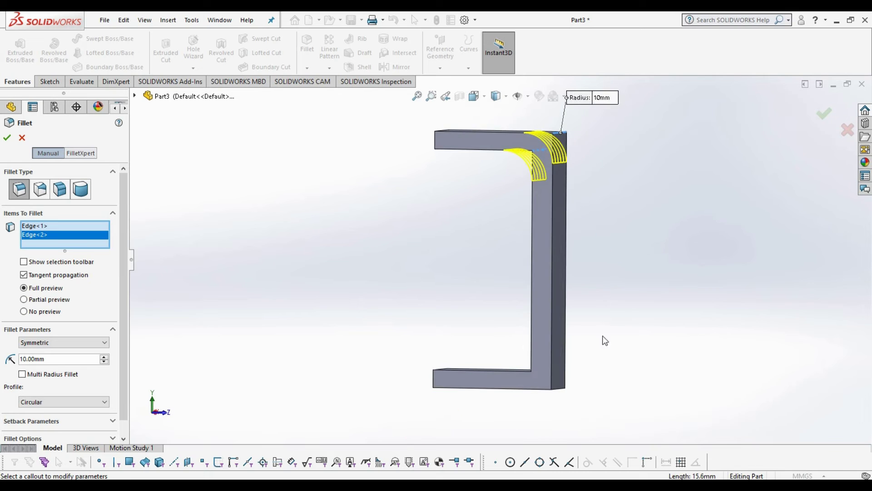
left_click(561, 394)
middle_click_drag(565, 389, 639, 364)
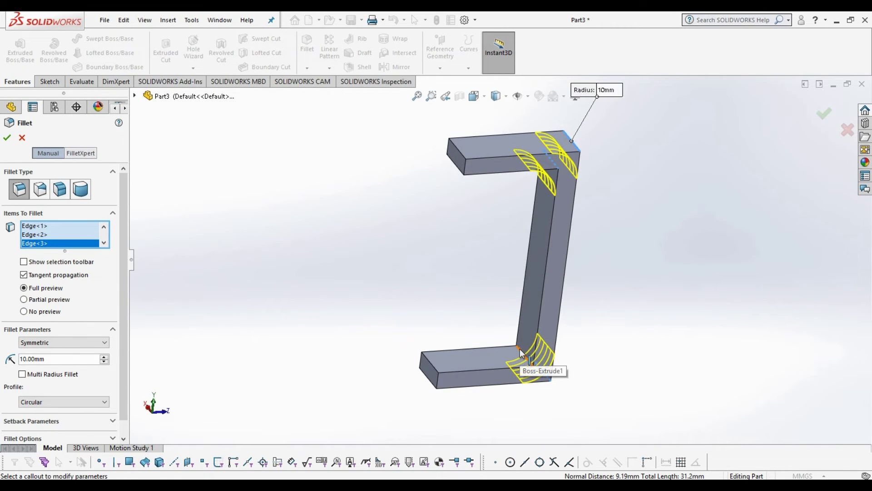
left_click(522, 362)
middle_click_drag(695, 321, 650, 272)
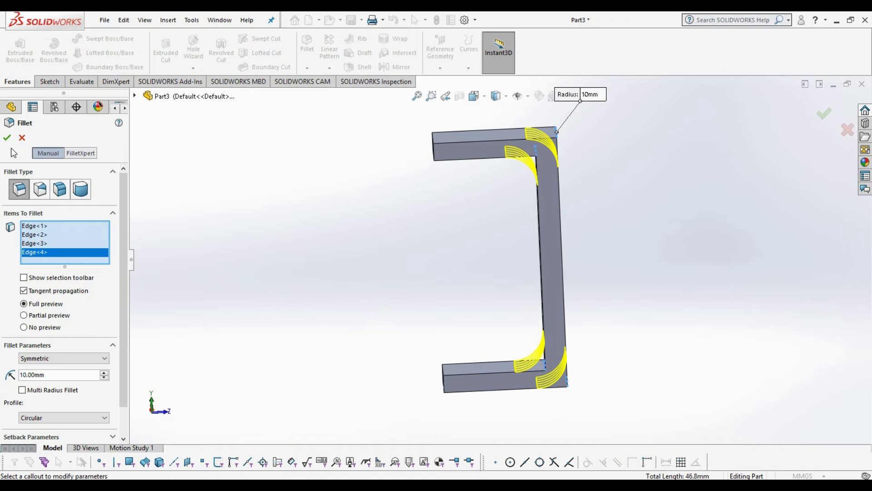
type("5")
key("Return")
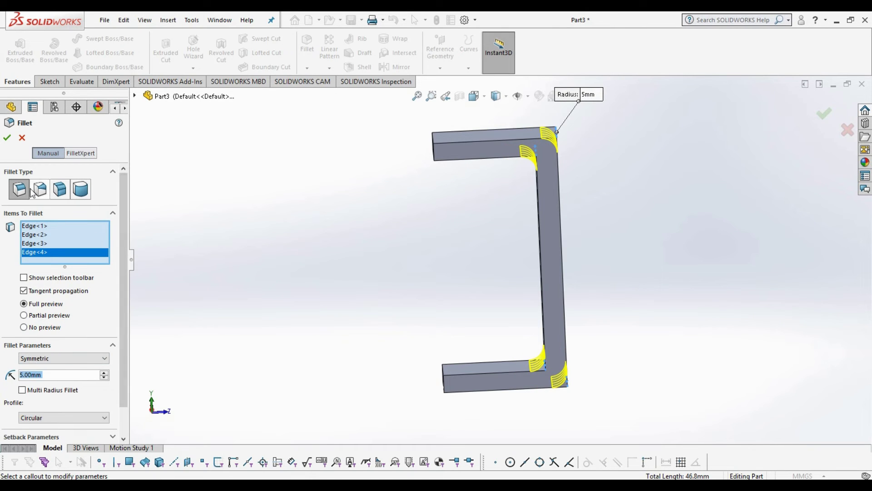
left_click(7, 137)
Step: Save the finished handle part as HANDLE TEAPOT in the TEAPOT folder
middle_click_drag(275, 240, 351, 245)
left_click(349, 21)
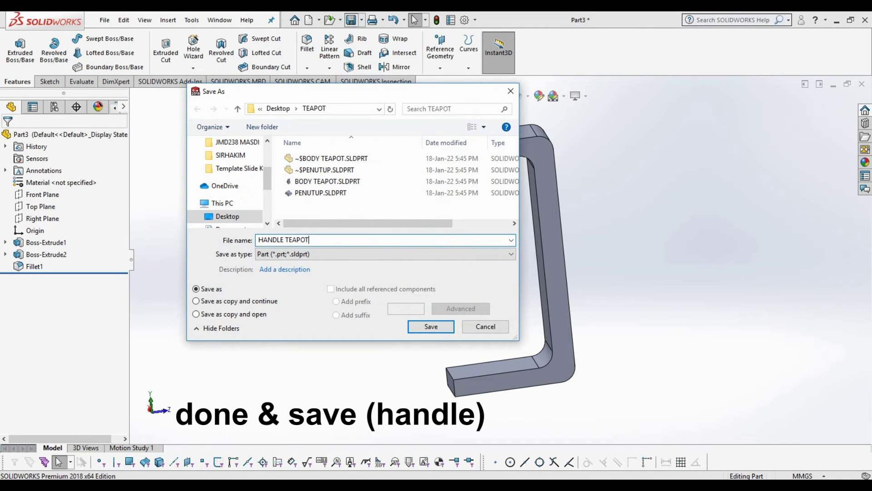
left_click(438, 327)
Step: Create a new assembly document and place the BODY TEAPOT part as its first component
middle_click_drag(638, 229, 619, 238)
key("ctrl+n")
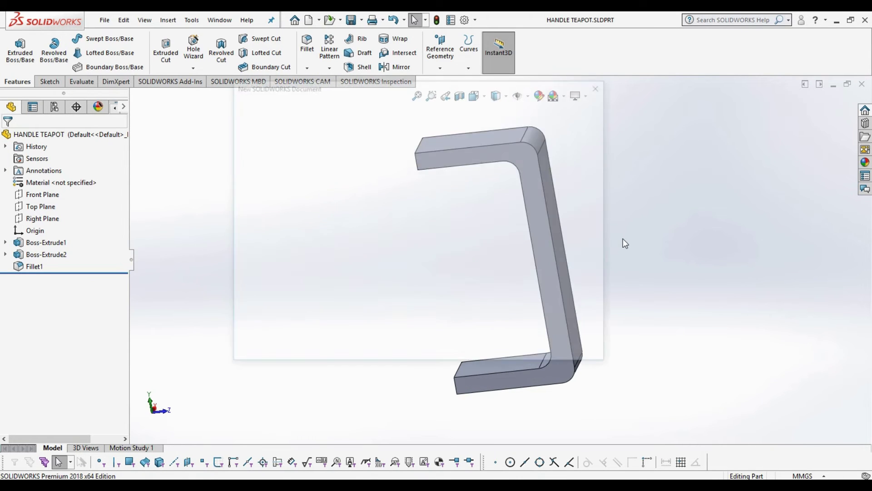
left_click(427, 194)
left_click(468, 342)
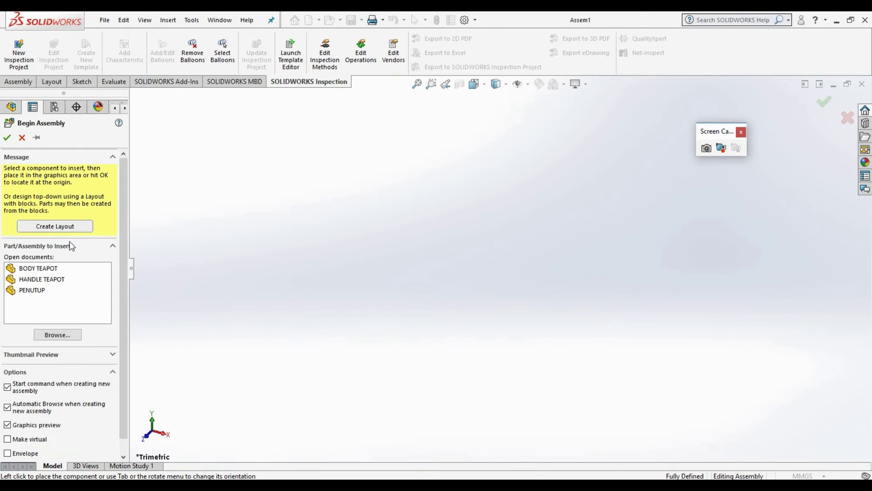
left_click(39, 268)
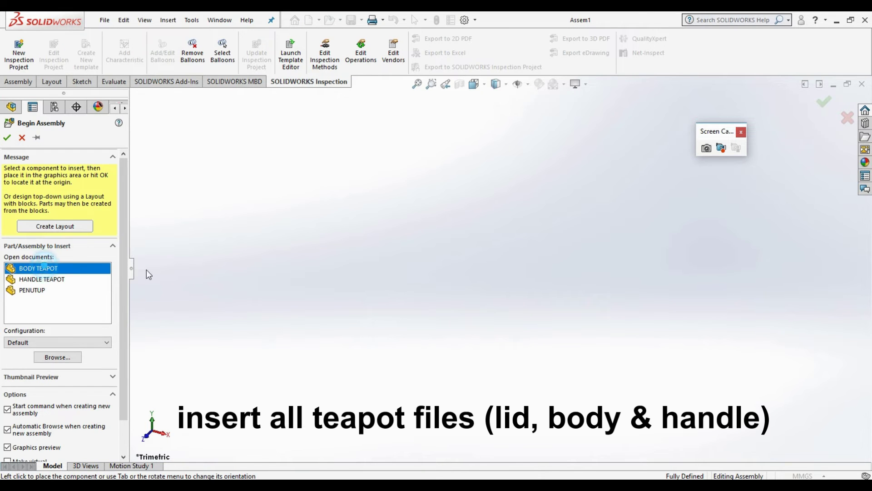
left_click(517, 292)
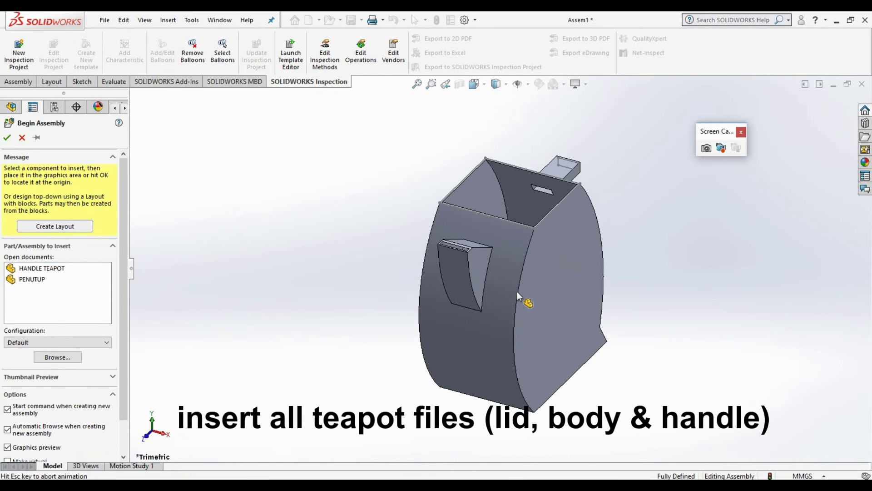
Step: Insert the PENUTUP lid part into the assembly beside the teapot body, seen from the Top view
left_click(475, 83)
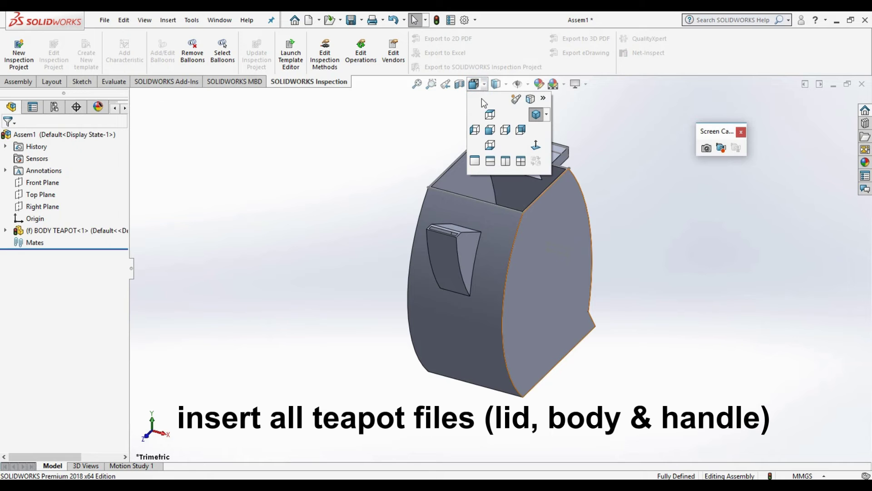
left_click(490, 115)
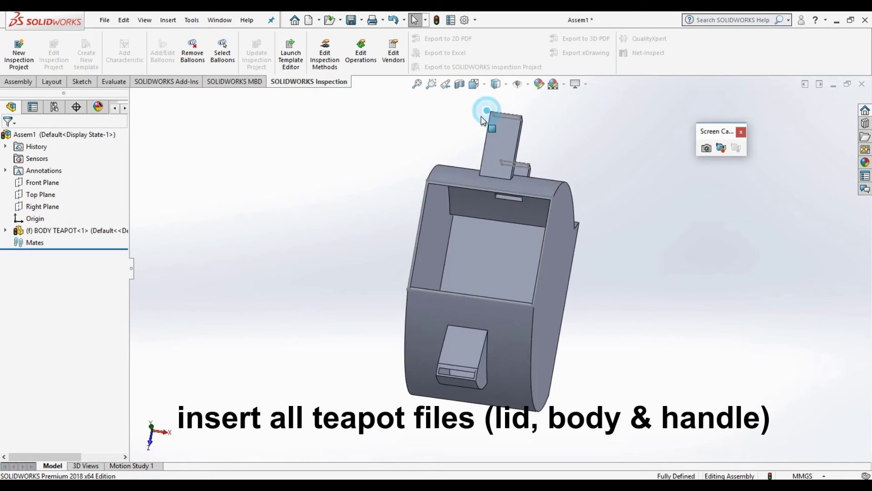
left_click(21, 82)
left_click(61, 52)
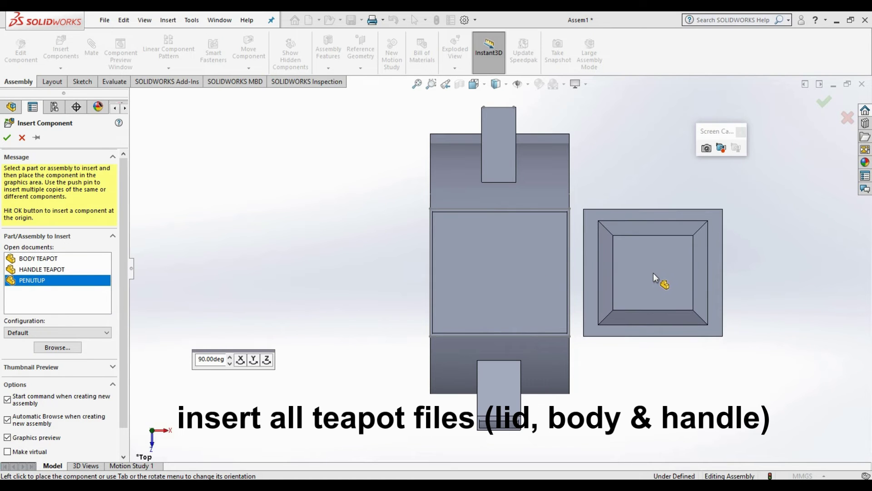
left_click(653, 274)
Step: Move the lid up to the top opening of the teapot body, working in the Right view
left_click(484, 86)
left_click(508, 128)
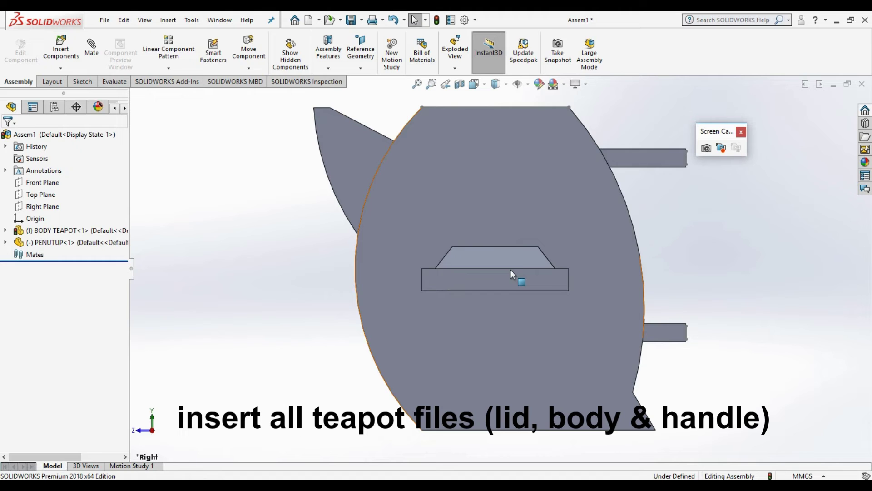
left_click(499, 277)
left_click(490, 283)
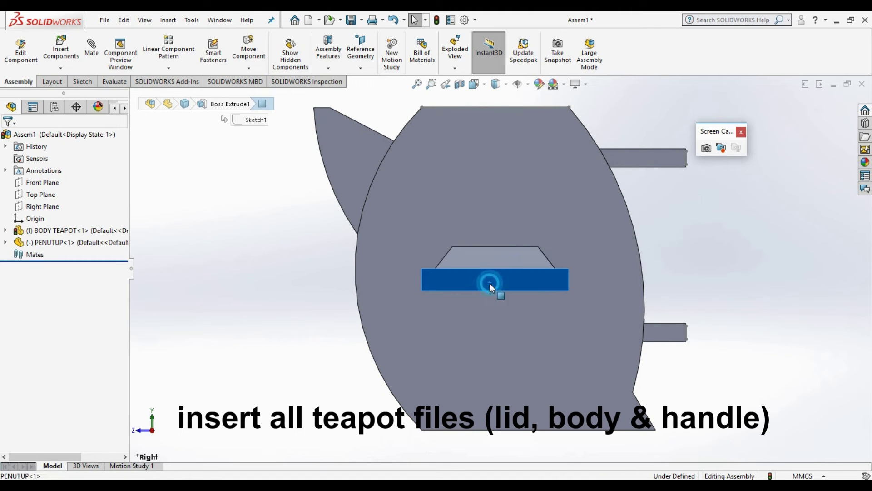
left_click_drag(484, 282, 489, 112)
key("f")
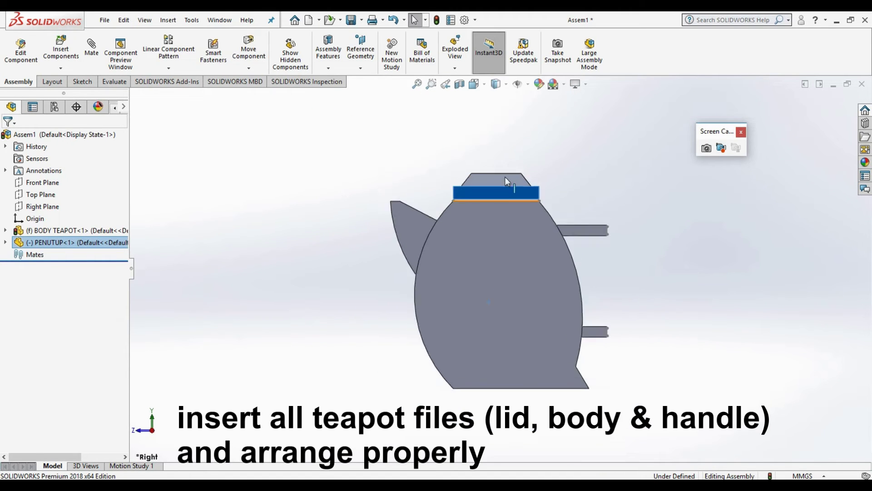
Step: Fine-tune the lid's height in the Right view so it sits on the rim of the teapot body
scroll(507, 180, "down", 6)
left_click(452, 241)
left_click_drag(451, 239, 452, 245)
scroll(454, 248, "up", 5)
left_click(422, 221)
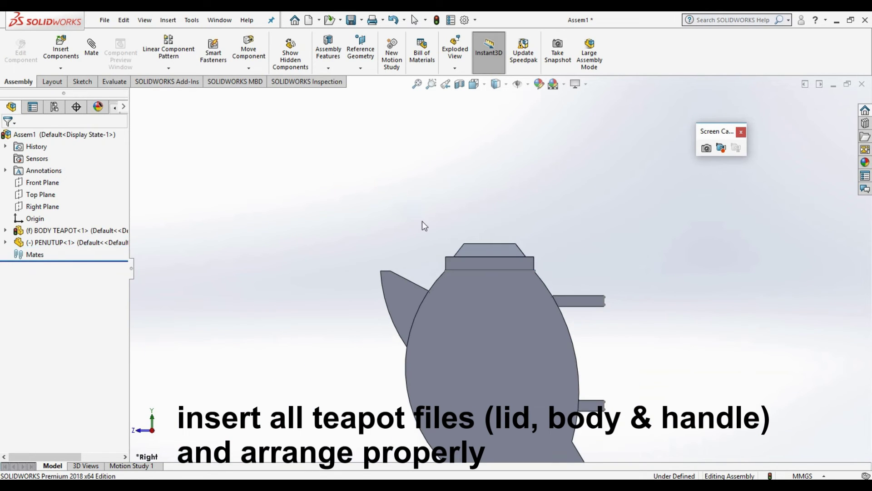
Step: Move the lid sideways in the Top view and align it with the square opening of the teapot body
middle_click_drag(422, 222, 472, 278)
left_click(475, 83)
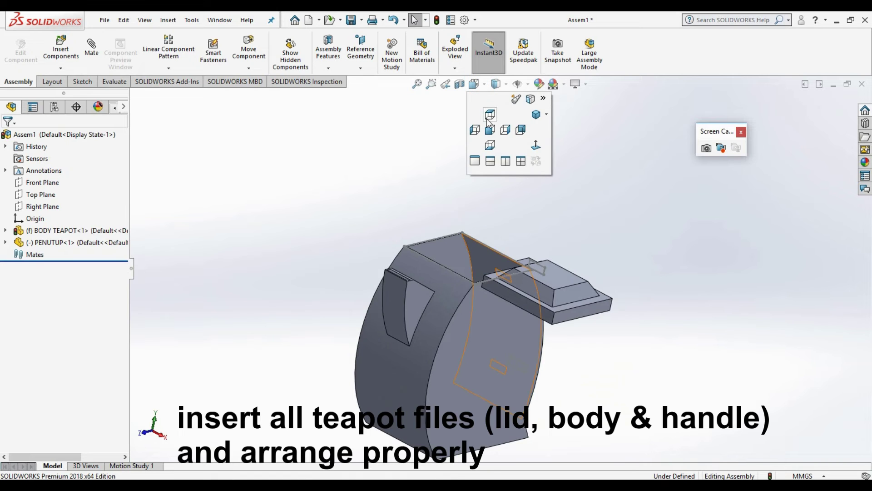
left_click(490, 131)
scroll(557, 264, "down", 2)
left_click(577, 271)
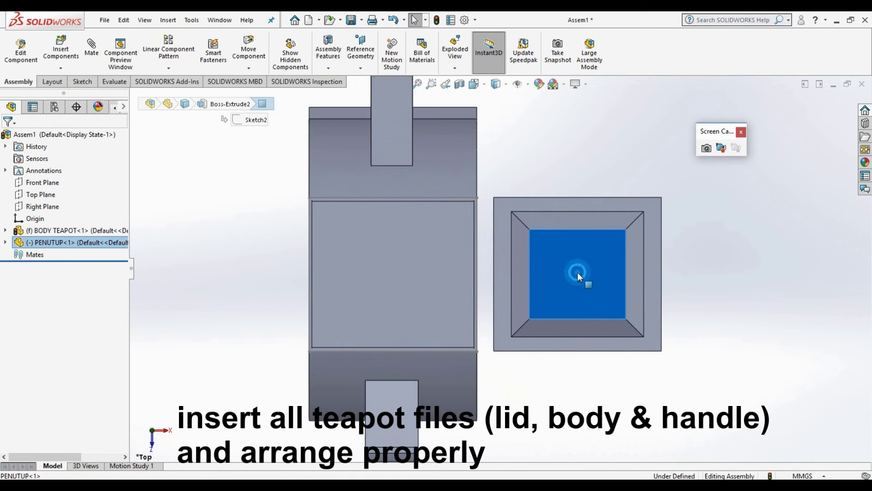
left_click_drag(571, 259, 482, 261)
left_click_drag(413, 261, 388, 263)
scroll(491, 179, "down", 7)
left_click_drag(397, 298, 389, 285)
left_click(526, 308)
scroll(526, 300, "up", 6)
Step: Insert the HANDLE TEAPOT part beside the two handle stubs of the teapot body, seen from the Right view
left_click(480, 84)
left_click(496, 127)
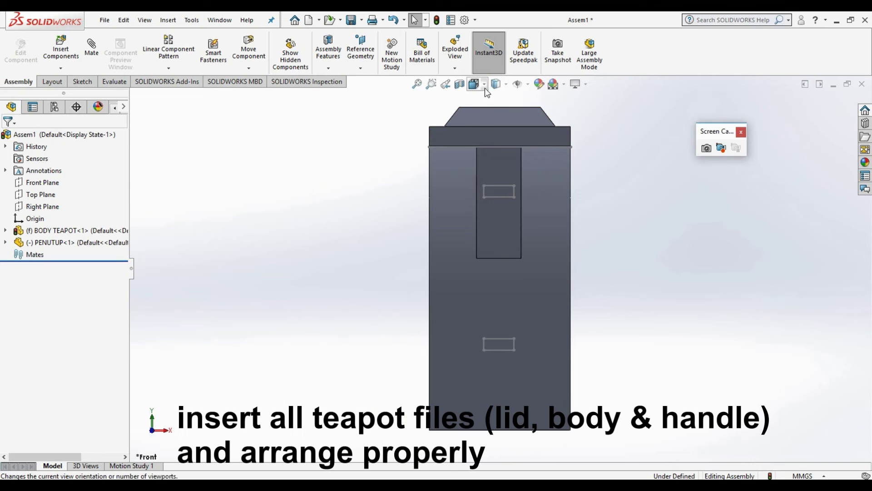
left_click(480, 84)
left_click(509, 130)
left_click(68, 52)
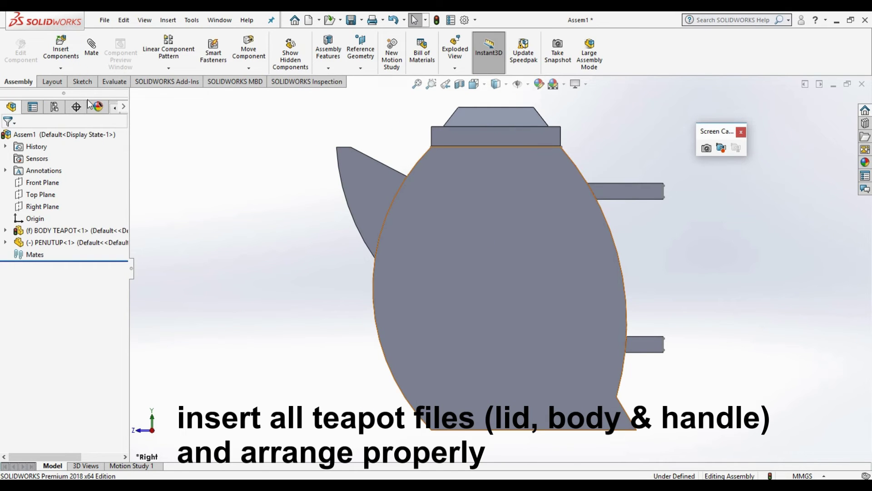
left_click(63, 50)
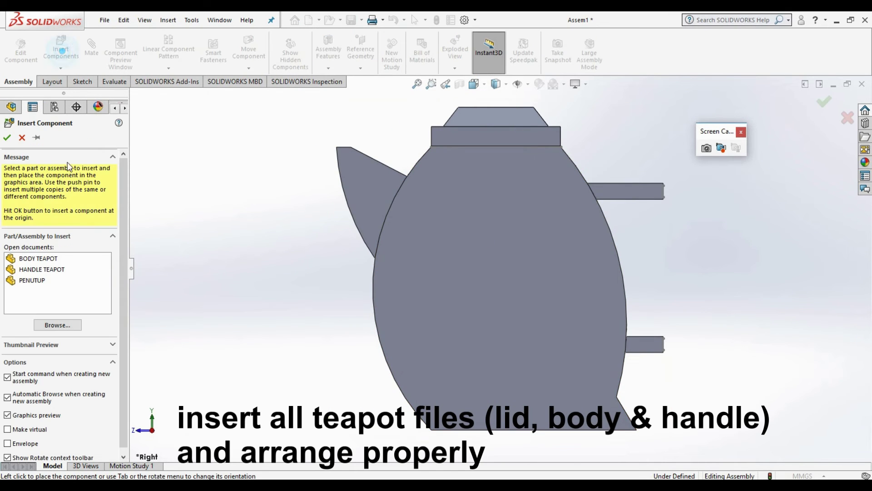
left_click(46, 269)
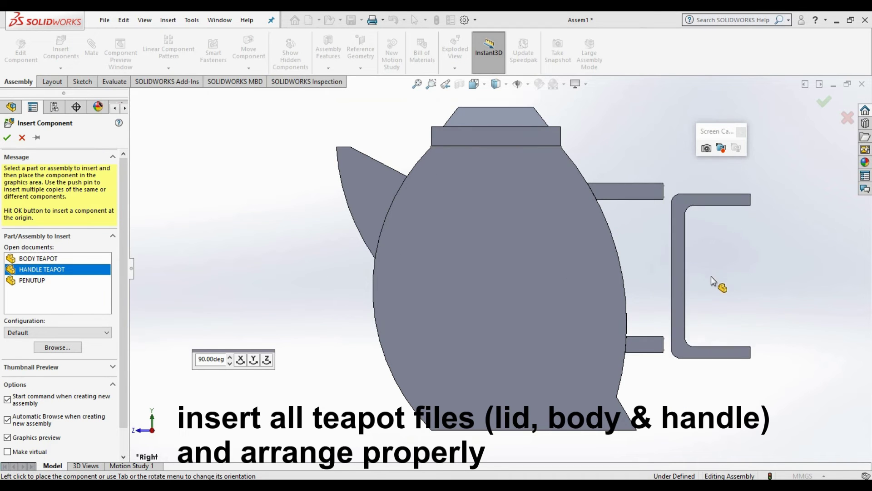
scroll(725, 288, "up", 1)
scroll(672, 276, "down", 5)
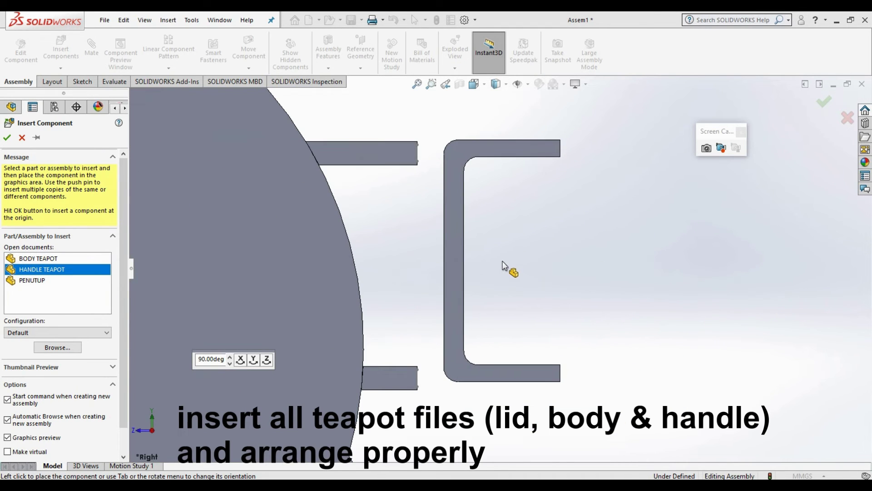
left_click(455, 255)
left_click(456, 243)
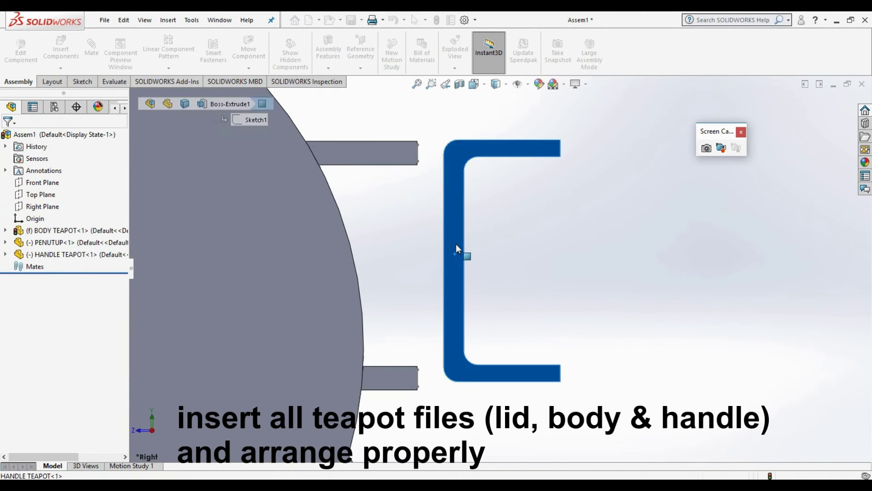
Step: Rotate the handle so its open ends face the teapot body and slide both ends into the stubs
right_click_drag(456, 244, 640, 245)
left_click(470, 144)
left_click_drag(533, 152, 472, 155)
Step: Shift the handle sideways in the Top view to line it up with the teapot's stubs
left_click(483, 89)
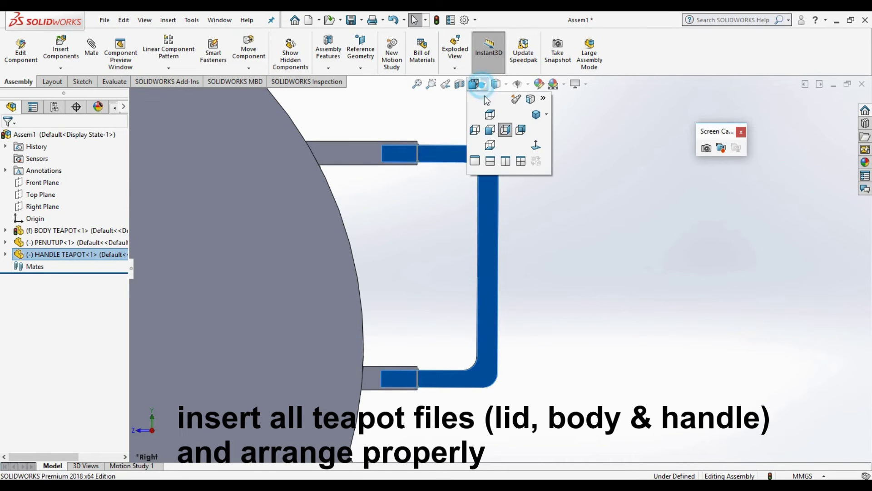
left_click(490, 113)
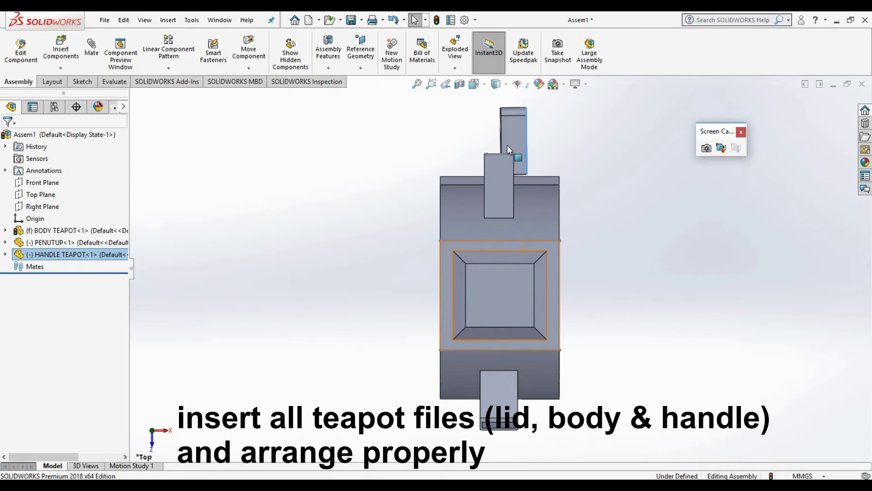
scroll(508, 157, "down", 3)
scroll(522, 183, "down", 2)
left_click(520, 182)
left_click_drag(520, 182, 459, 224)
left_click(569, 238)
Step: Fine-tune the handle's position in the Back view so its upper end fits the rectangular socket of the stub
middle_click_drag(570, 238, 443, 273)
left_click(474, 83)
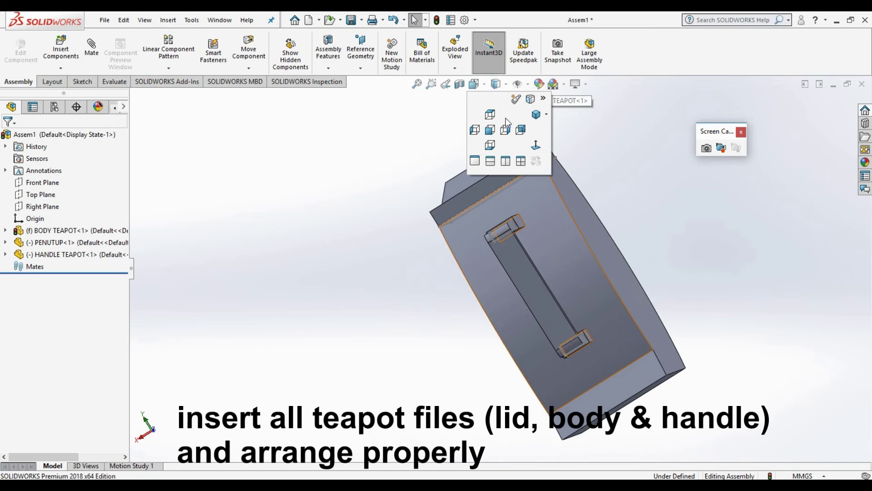
left_click(519, 130)
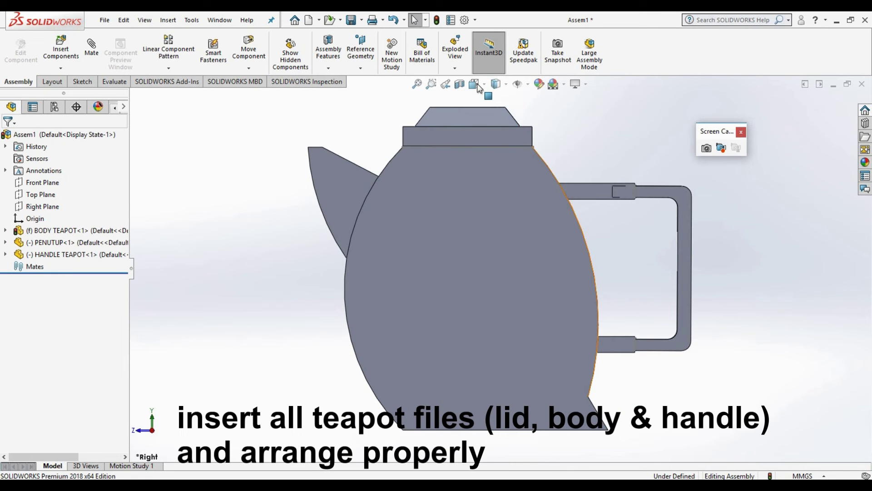
left_click(478, 86)
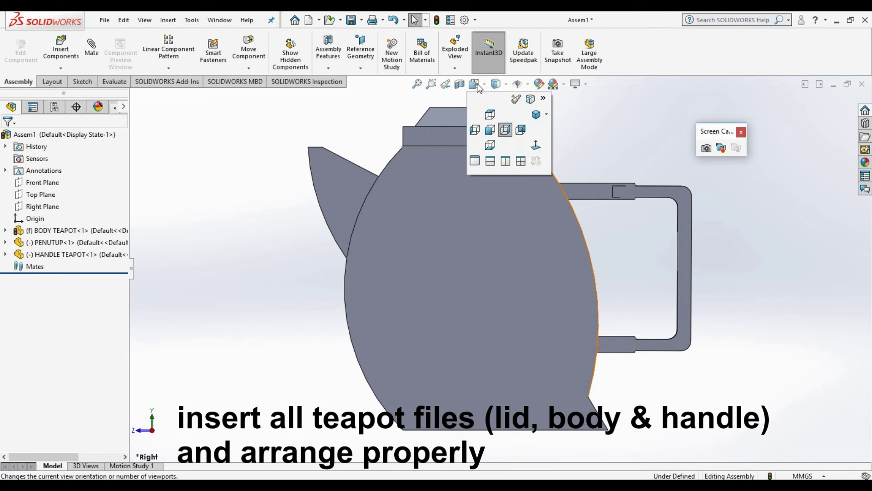
left_click(521, 129)
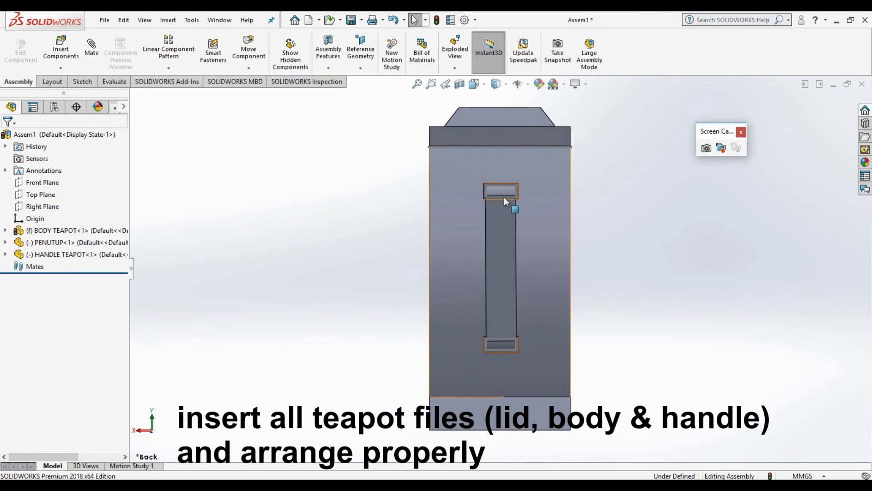
scroll(503, 197, "down", 5)
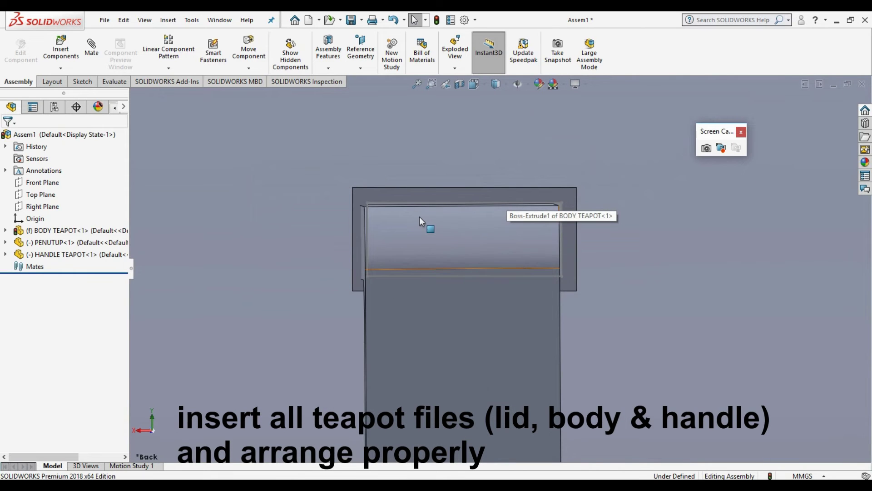
scroll(409, 218, "down", 3)
left_click(394, 235)
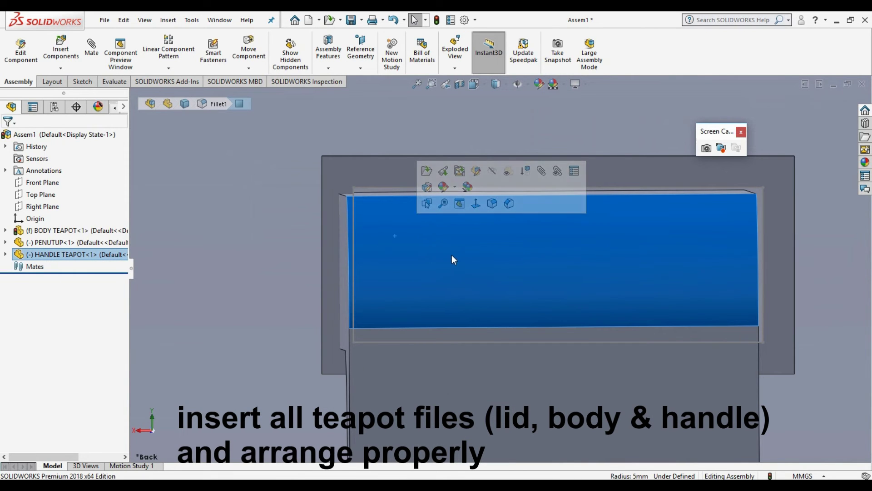
left_click_drag(517, 259, 495, 258)
left_click(283, 268)
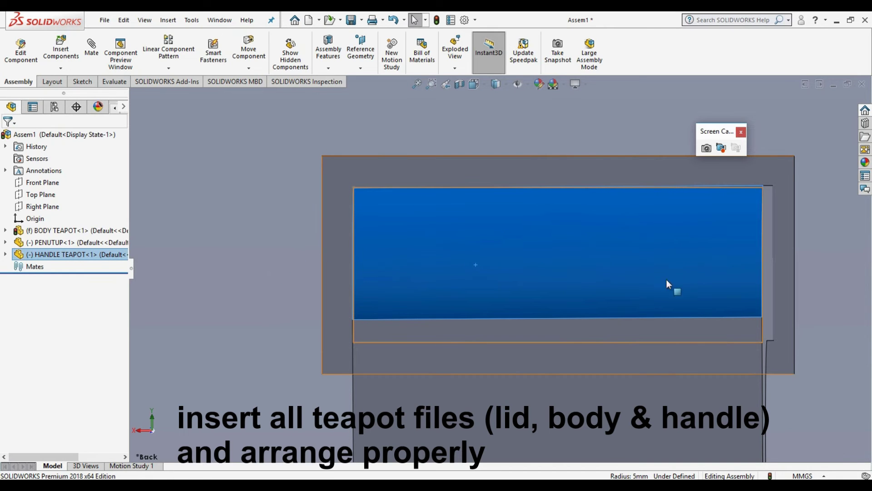
left_click(644, 271)
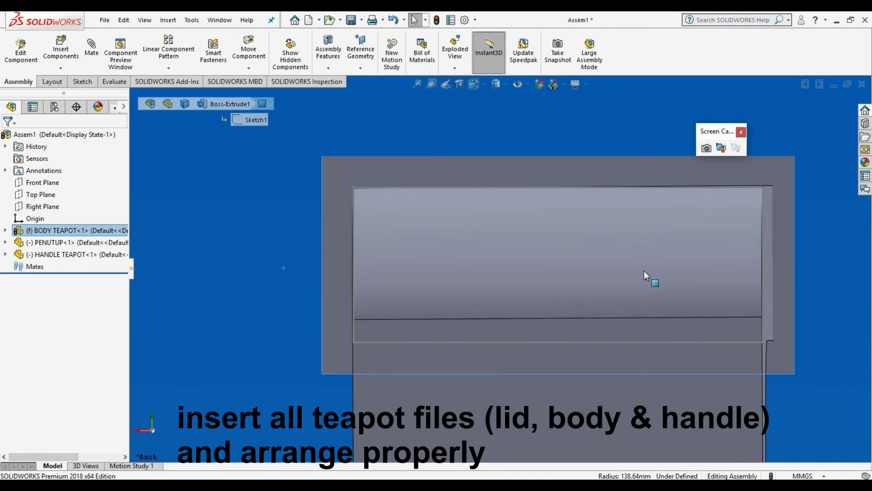
scroll(642, 271, "up", 5)
left_click(356, 272)
Step: Open the PENUTUP lid part from the assembly for editing in its own window
middle_click_drag(358, 275, 537, 235)
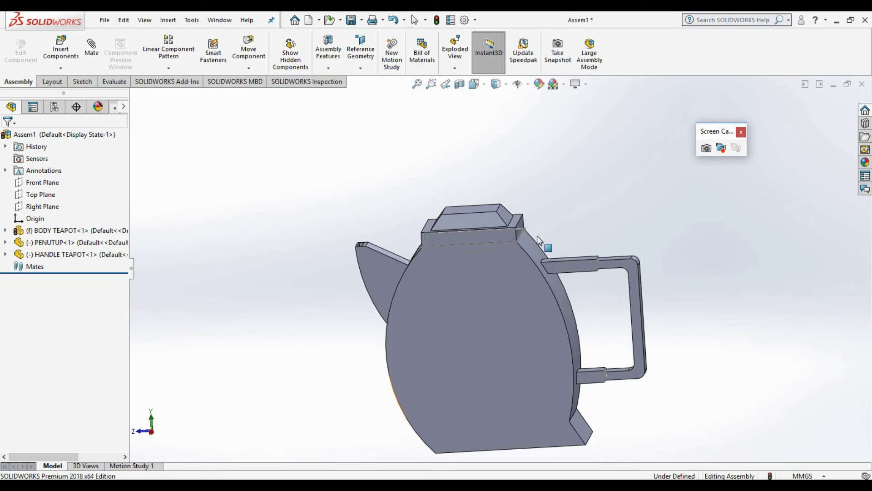
scroll(595, 225, "down", 3)
middle_click_drag(595, 225, 464, 276)
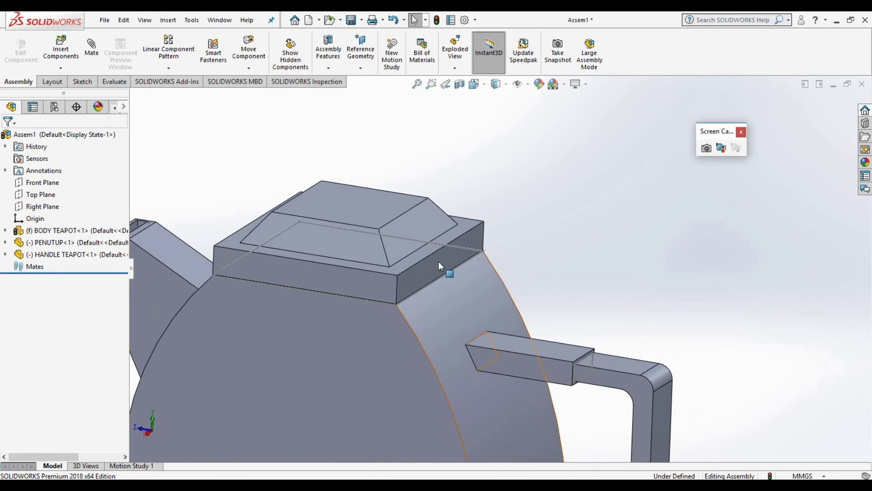
scroll(499, 268, "up", 3)
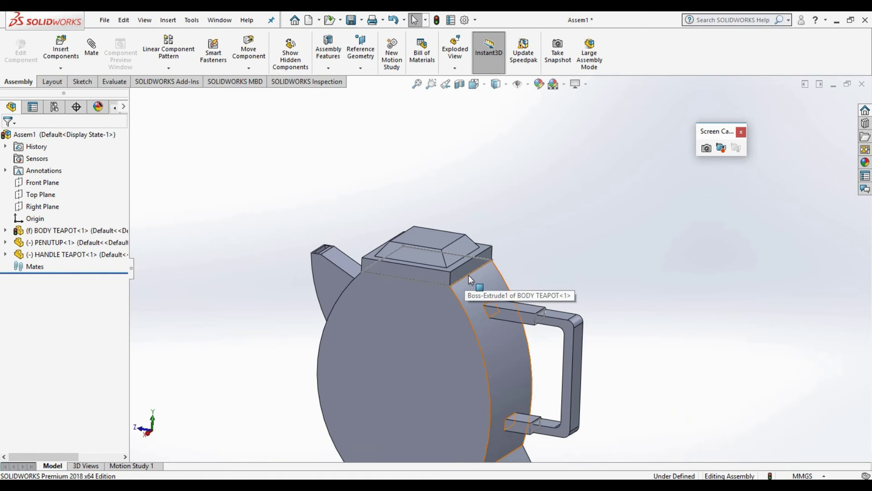
scroll(470, 276, "down", 5)
right_click(489, 250)
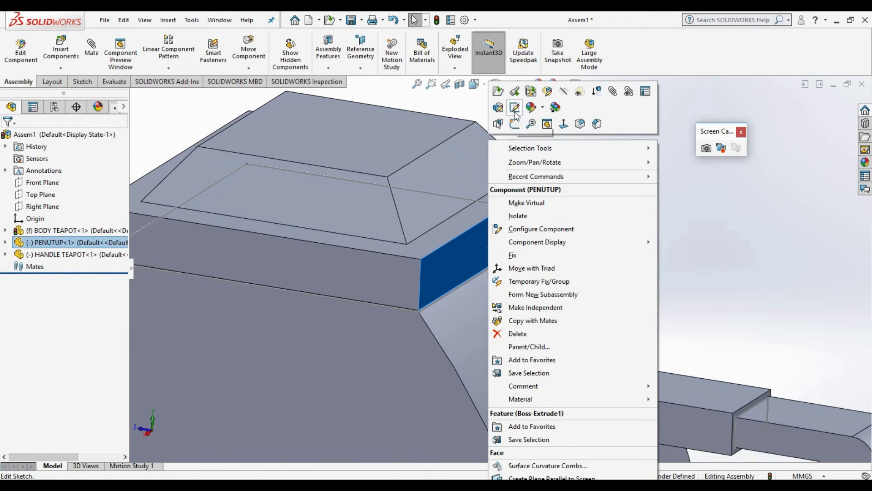
left_click(499, 92)
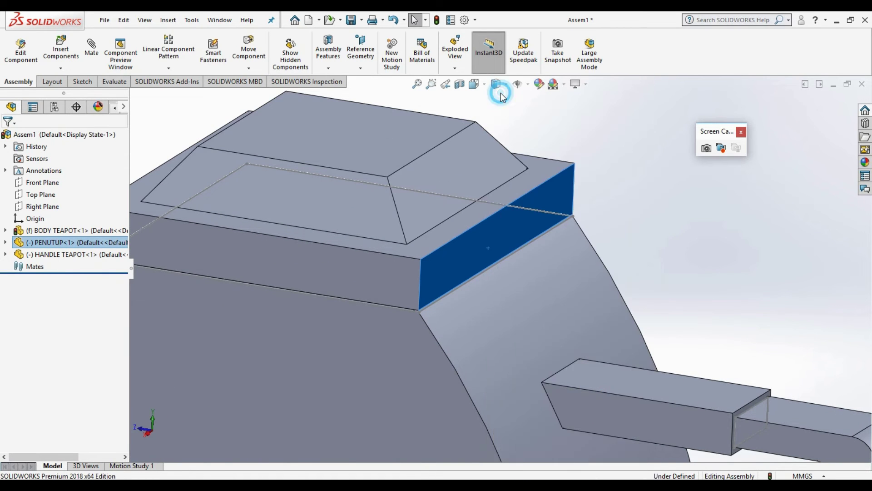
Step: Start a sketch on the side face of the lid's base and draw a horizontal centerline at mid-height from edge to edge
middle_click_drag(682, 203, 604, 288)
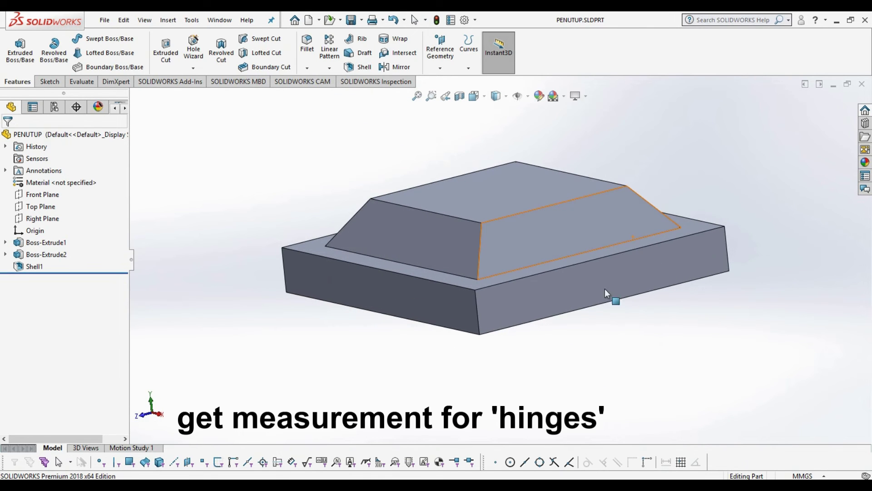
right_click(570, 288)
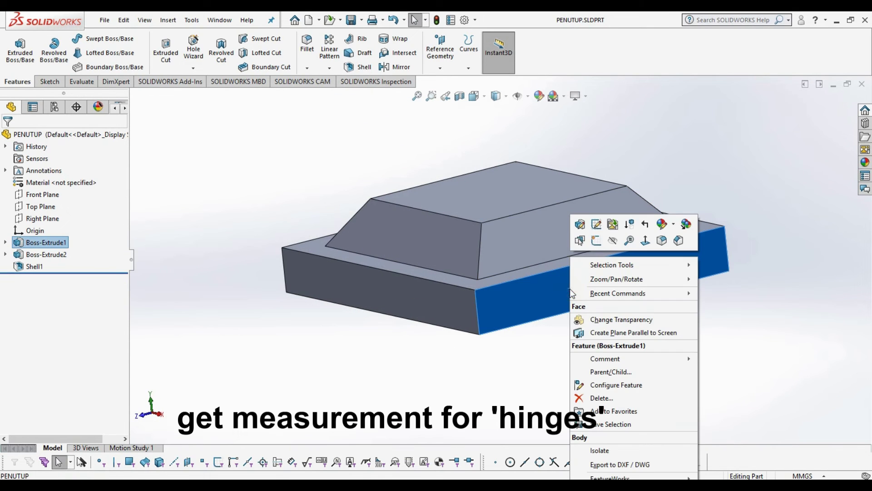
left_click(599, 237)
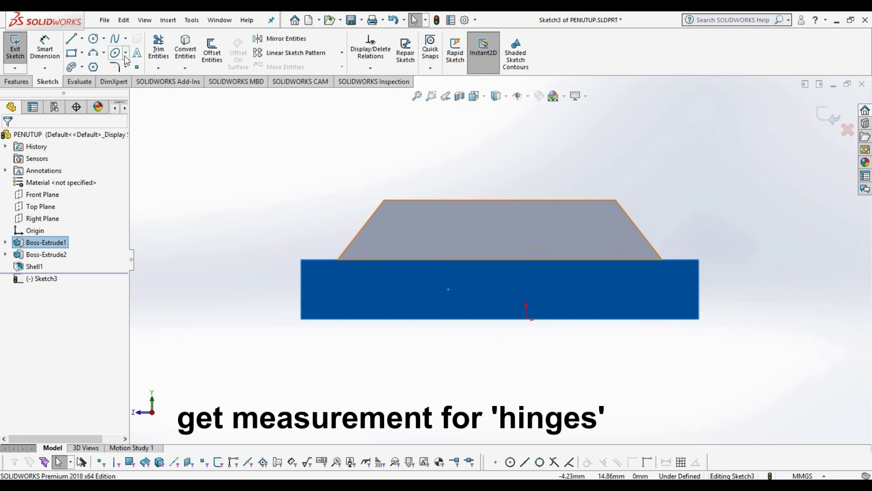
left_click(82, 38)
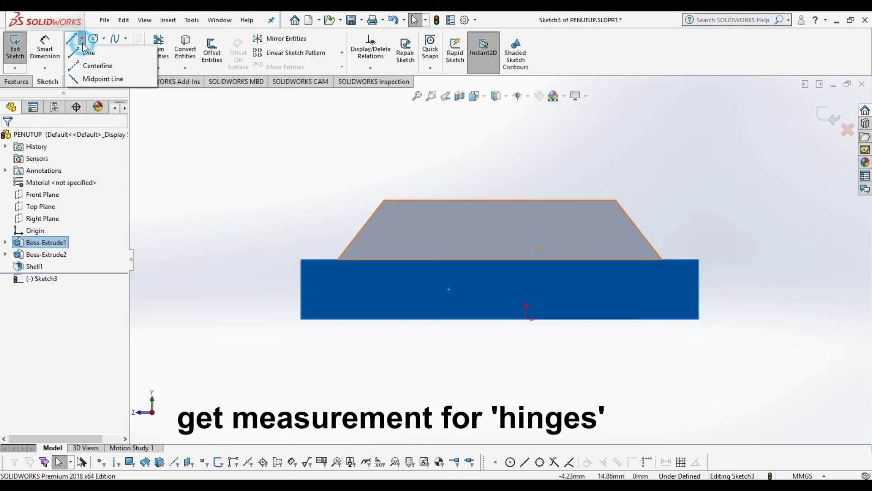
left_click(93, 67)
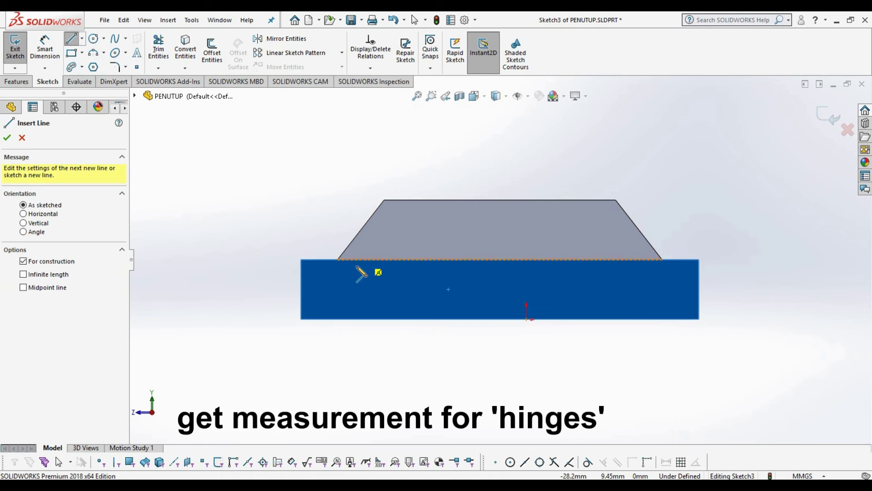
left_click(301, 289)
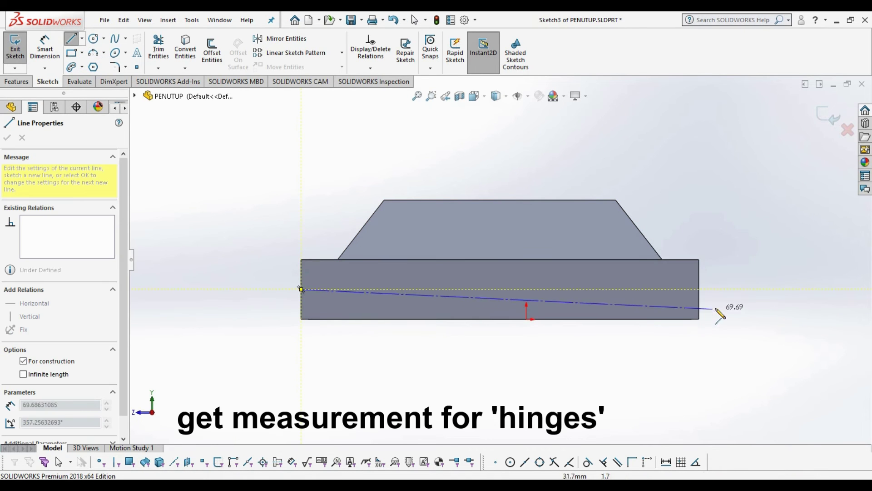
left_click(699, 289)
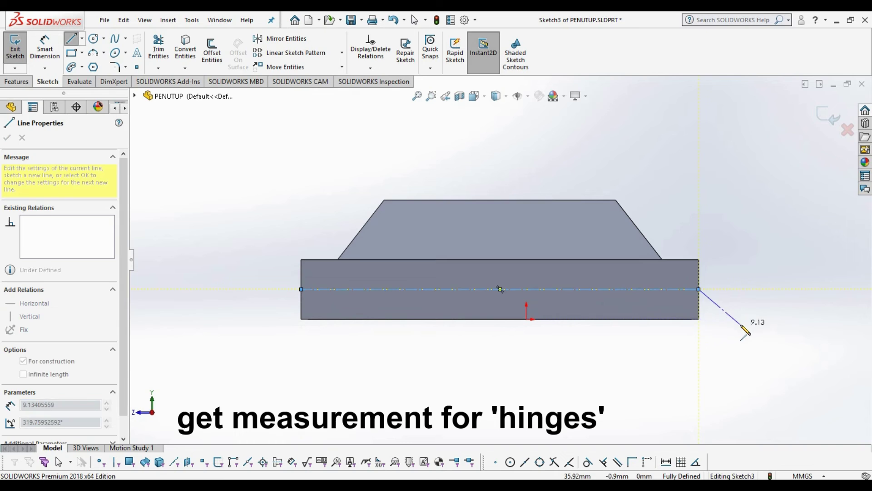
key("Escape")
left_click(19, 140)
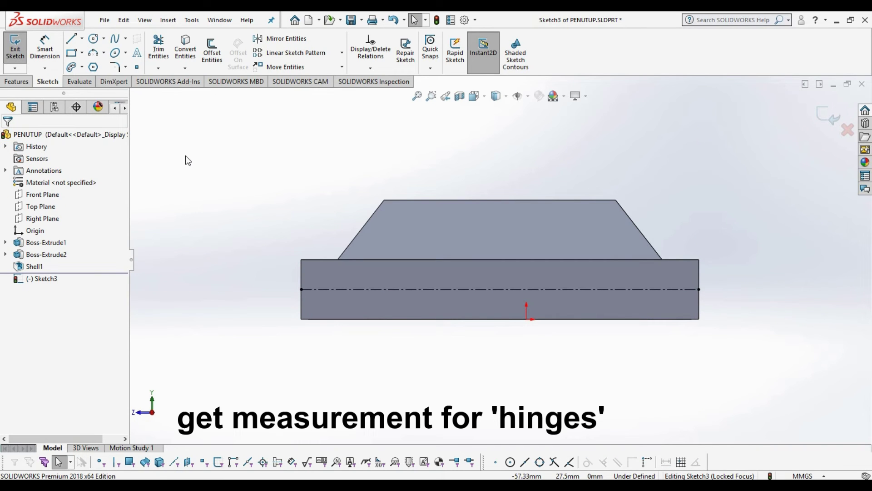
left_click(45, 50)
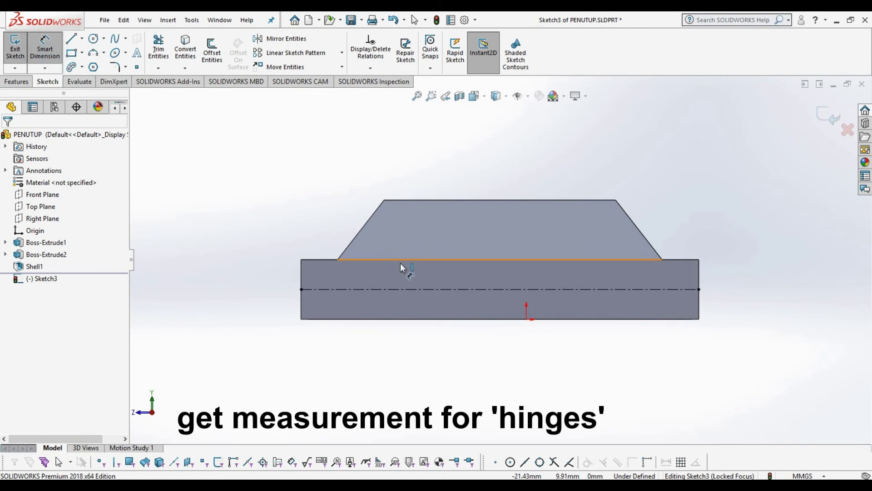
left_click(413, 289)
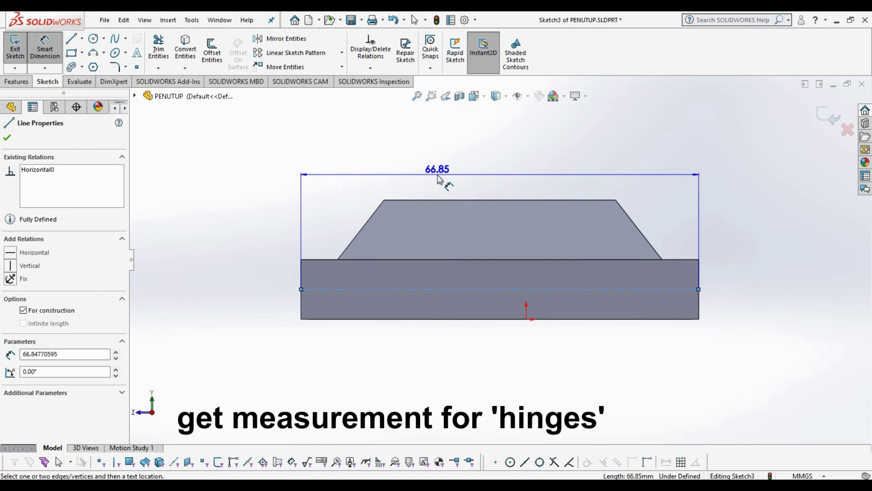
left_click(436, 178)
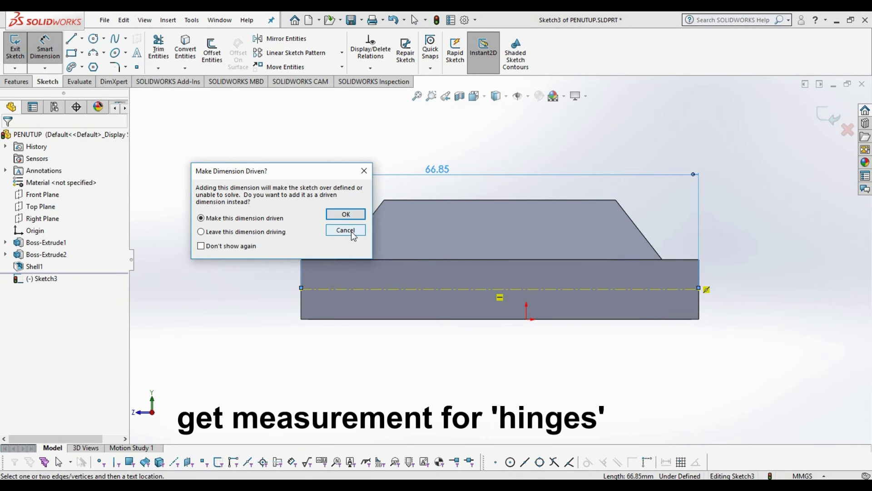
left_click(352, 232)
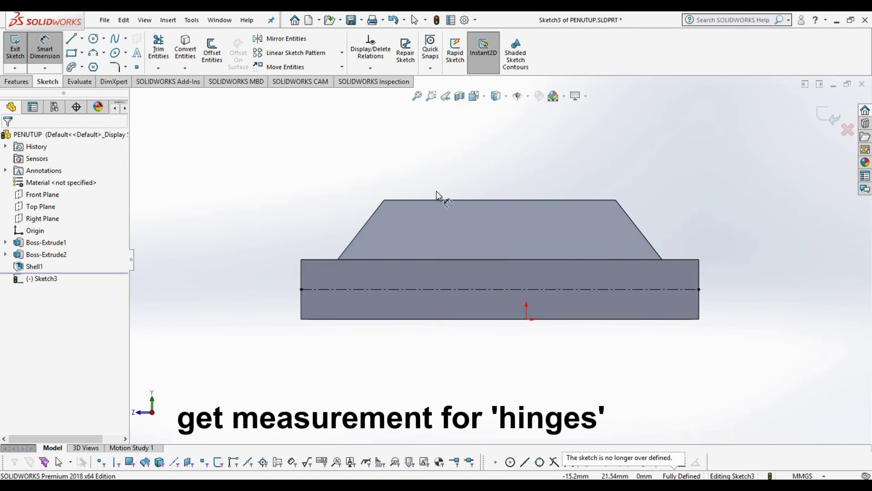
Step: Add a driven dimension for the length of the lid's horizontal centerline and exit the sketch
left_click(395, 288)
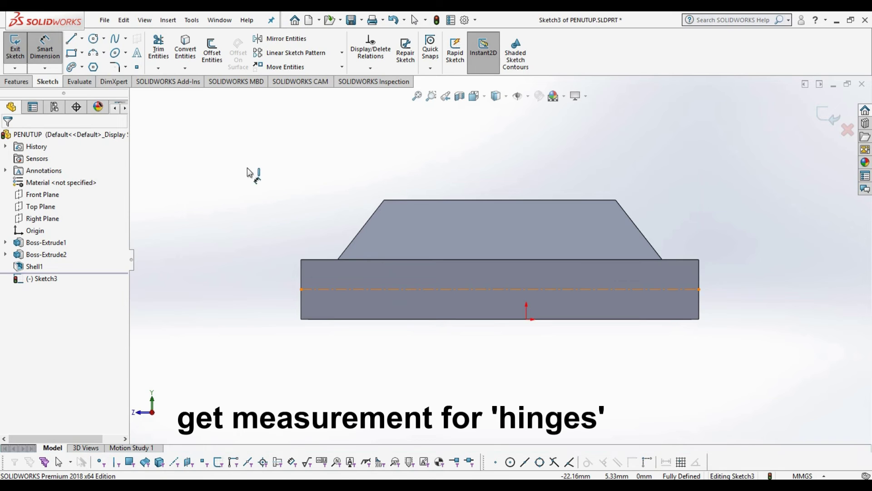
left_click(398, 167)
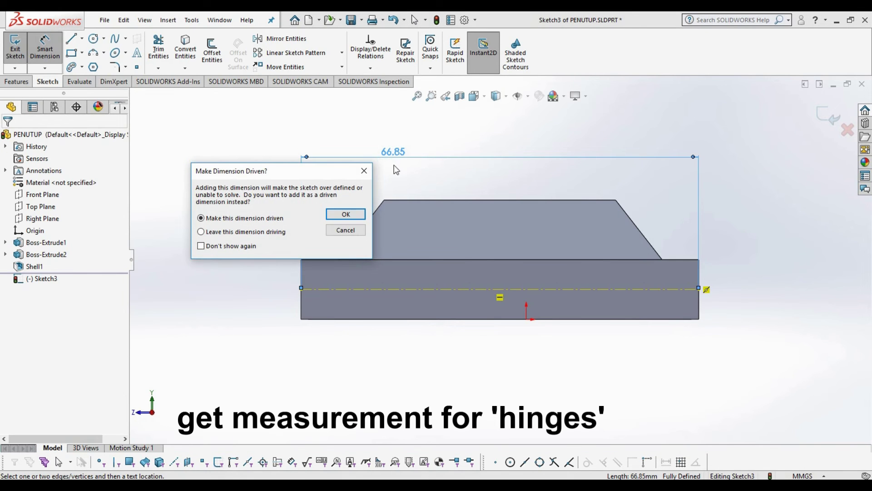
left_click(359, 215)
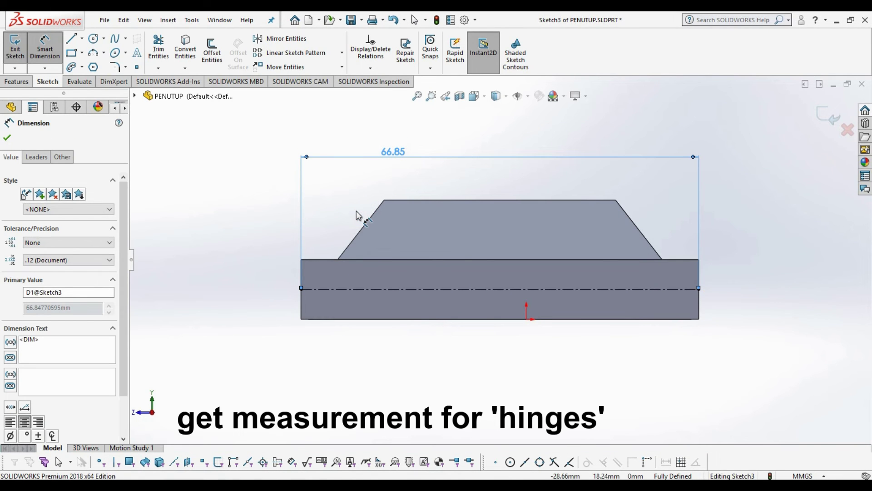
left_click(343, 185)
left_click(824, 115)
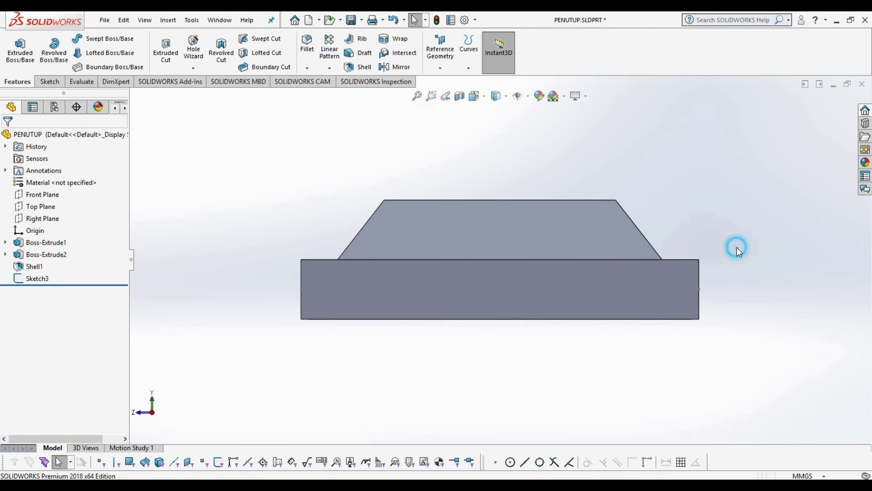
Step: Create a new part document and start a sketch on its Front Plane
key("ctrl+n")
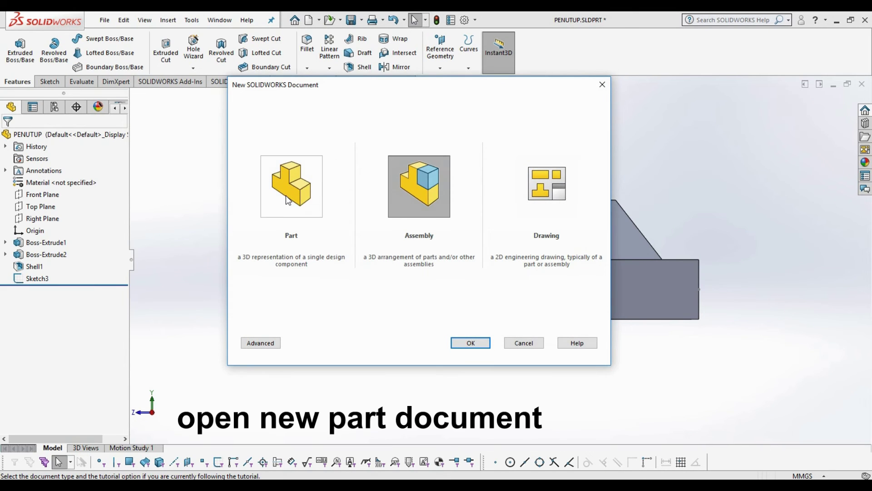
left_click(288, 200)
left_click(470, 342)
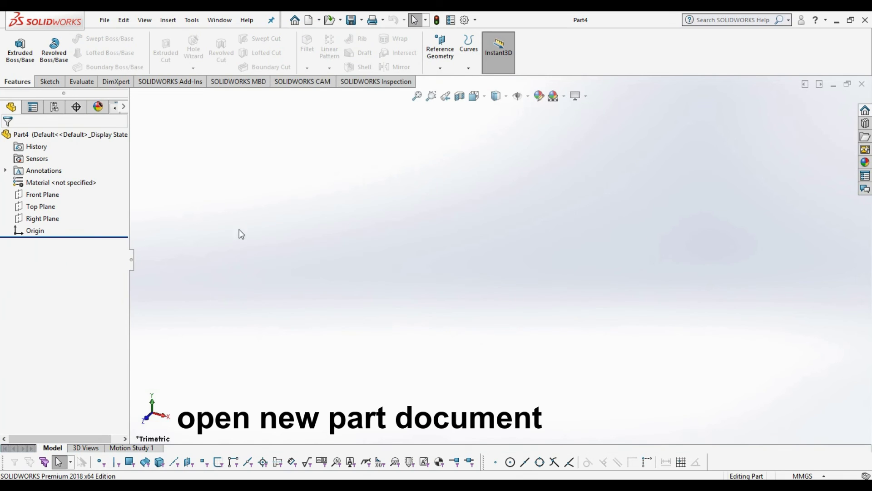
left_click(41, 197)
left_click(52, 179)
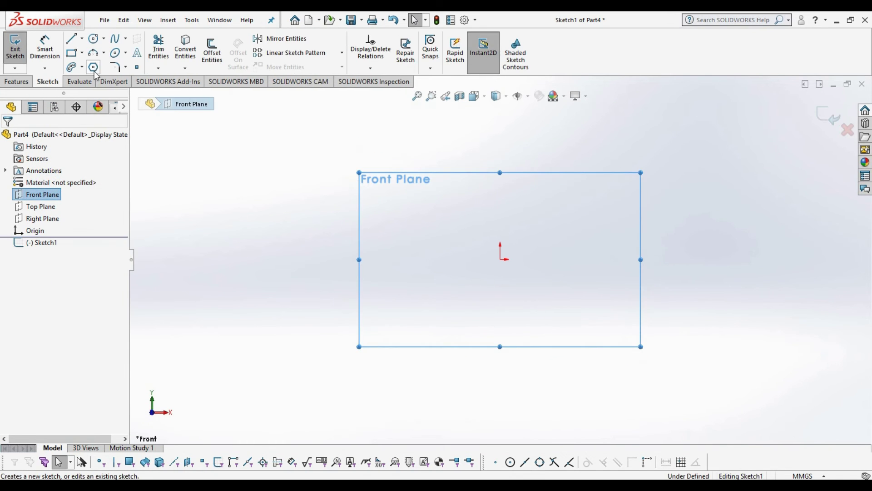
Step: Sketch two concentric circles centred on the origin, with radii of about 5.5 mm and about 4 mm
left_click(93, 38)
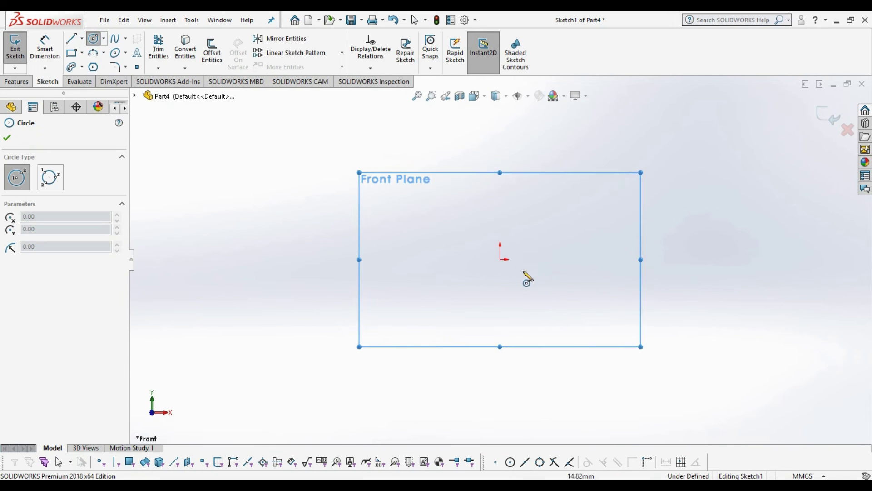
left_click(500, 259)
left_click(521, 269)
scroll(520, 268, "up", 2)
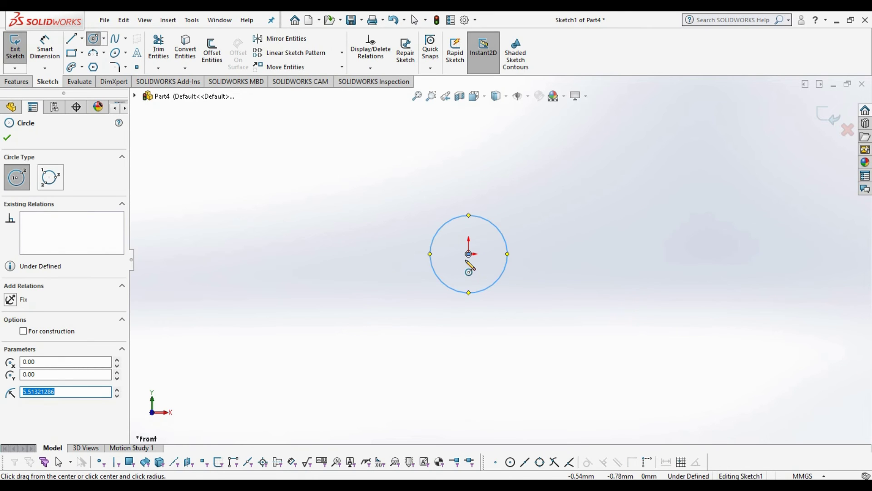
left_click(469, 254)
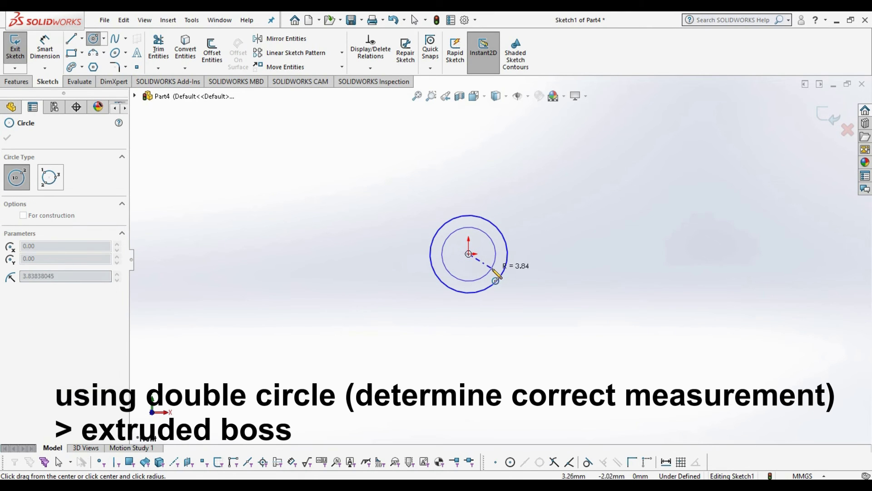
left_click(7, 138)
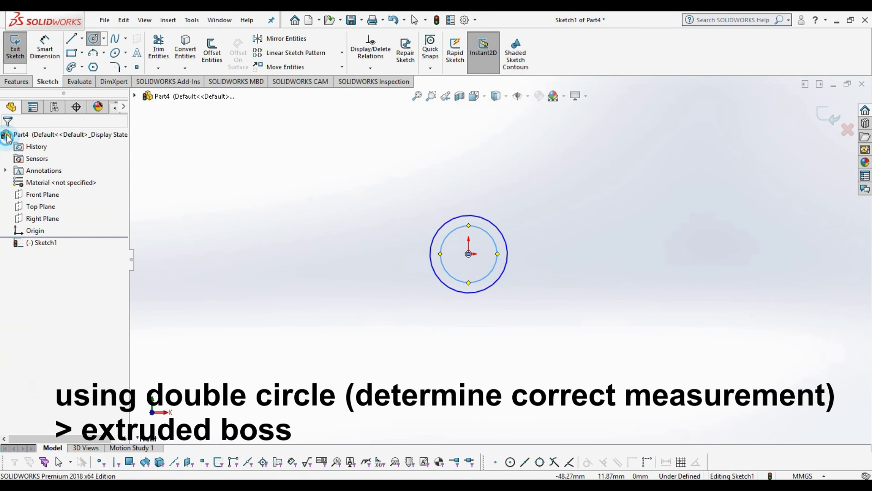
left_click(17, 81)
left_click(21, 59)
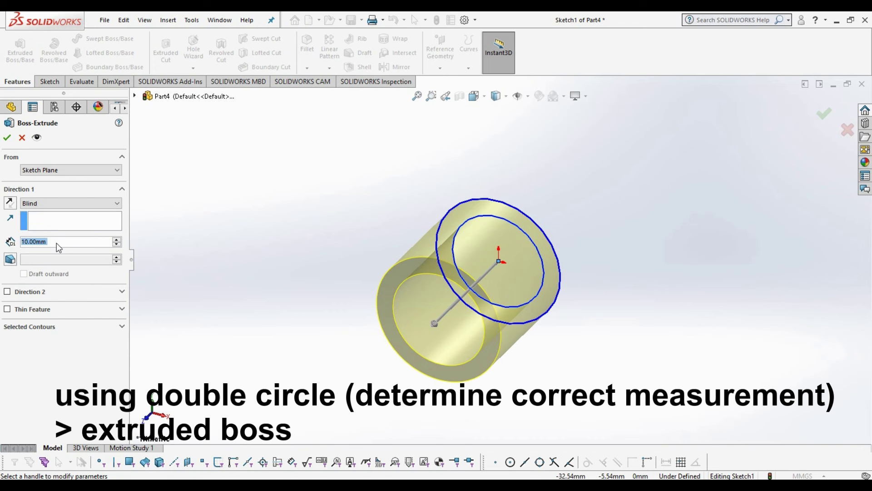
type("66.85")
key("Return")
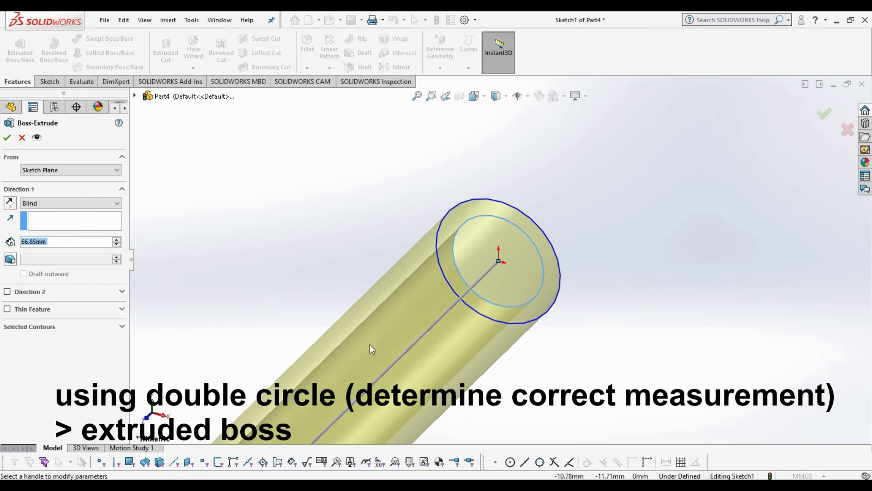
scroll(403, 315, "up", 5)
mouse_move(508, 315)
middle_mouse_down()
mouse_move(516, 288)
mouse_move(498, 292)
middle_mouse_up()
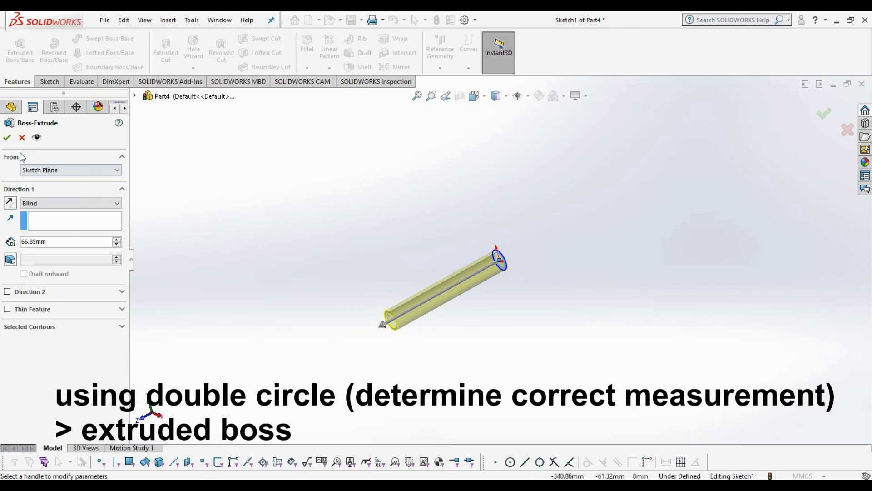
left_click(21, 136)
Step: Extrude the two concentric circles as a 39 mm long blind boss to form a hollow tube
mouse_move(520, 244)
middle_mouse_down()
mouse_move(522, 254)
mouse_move(514, 241)
mouse_move(471, 243)
mouse_move(433, 292)
middle_mouse_up()
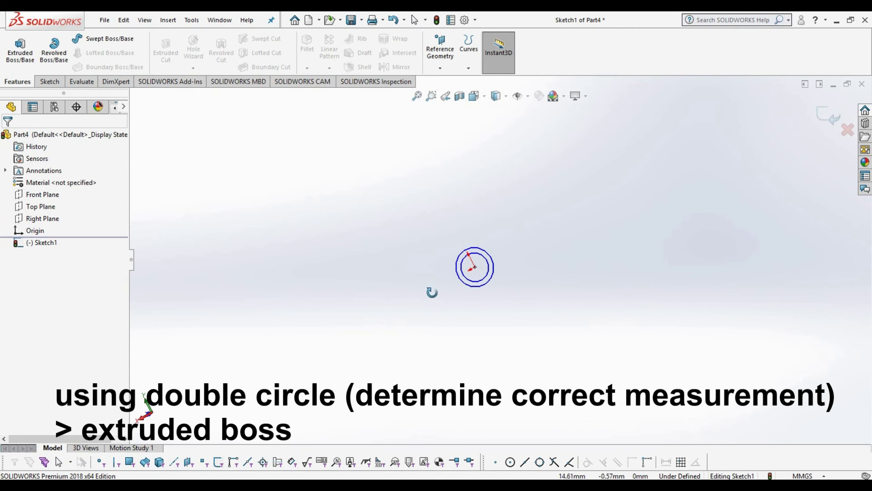
scroll(538, 263, "down", 3)
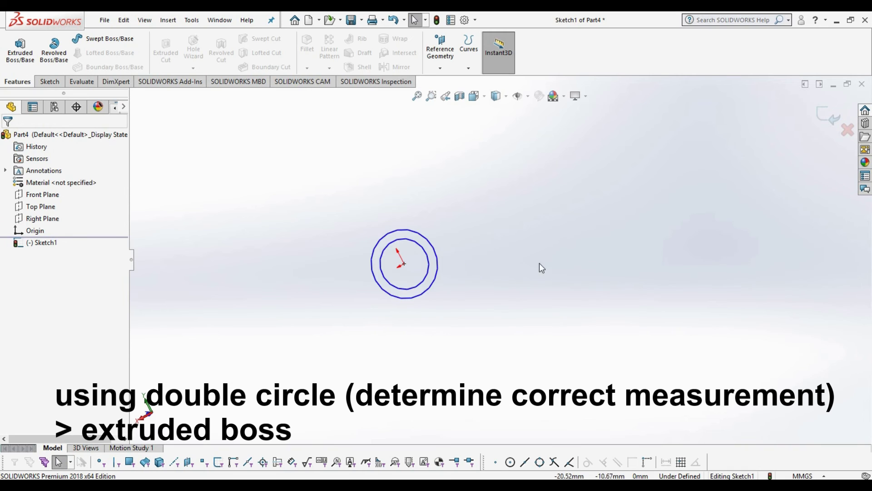
middle_click_drag(539, 263, 351, 302)
left_click(20, 50)
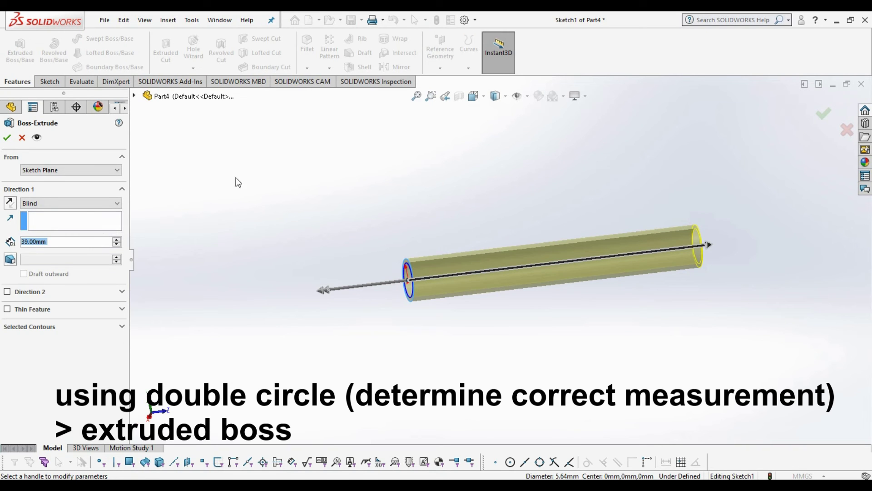
left_click(7, 138)
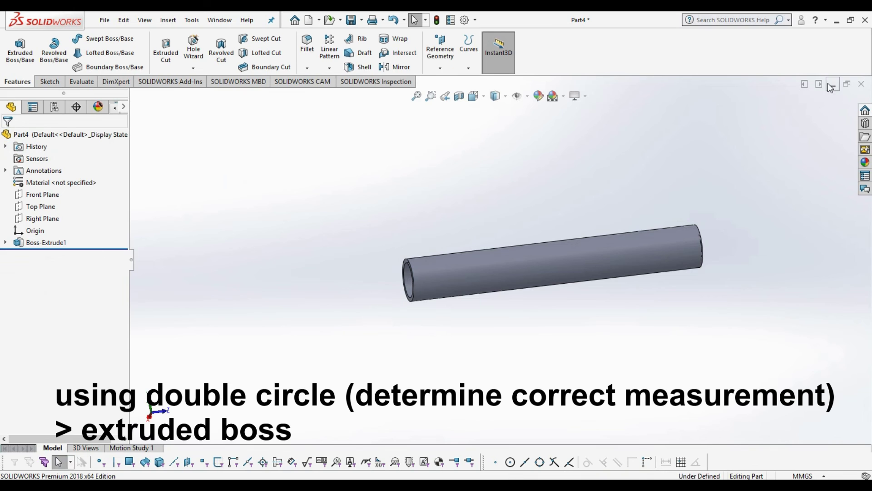
Step: Edit the tube's boss extrusion and set its blind depth to 66.85 mm
right_click(43, 242)
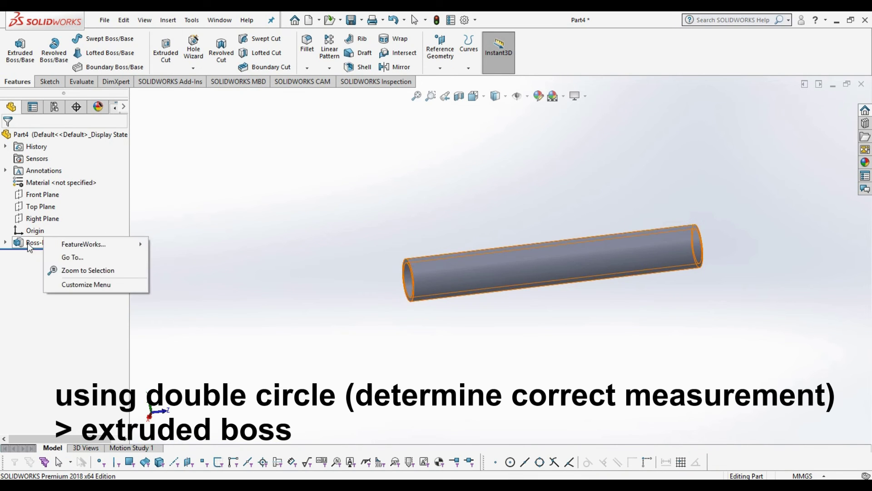
right_click(29, 245)
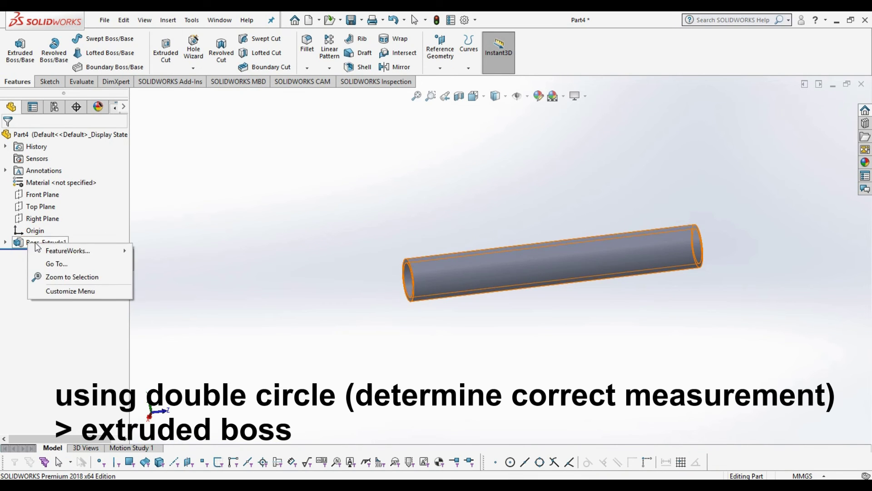
left_click(46, 244)
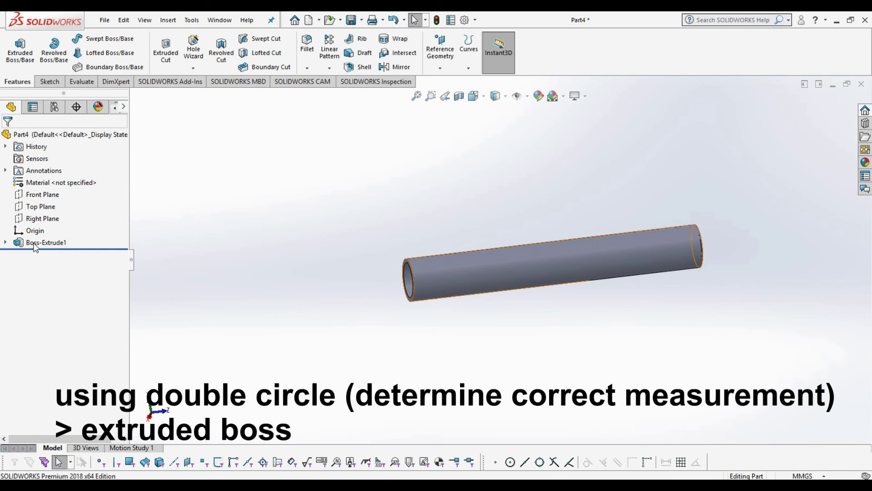
right_click(27, 246)
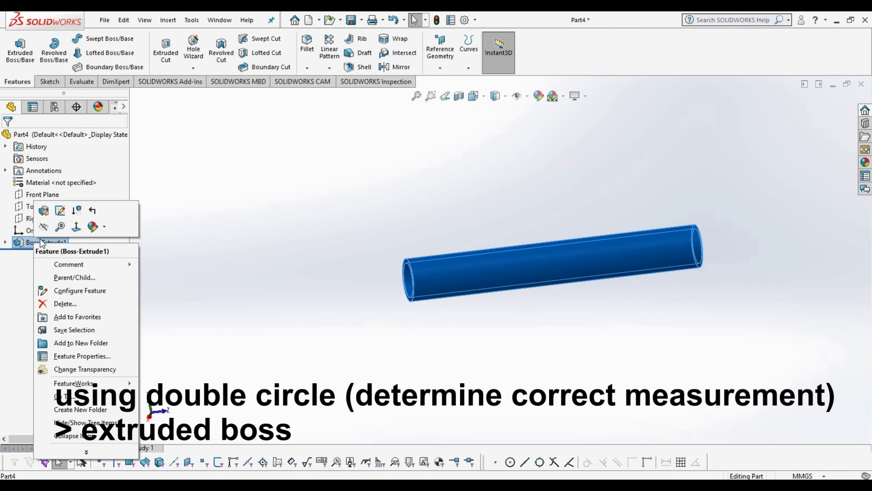
left_click(43, 208)
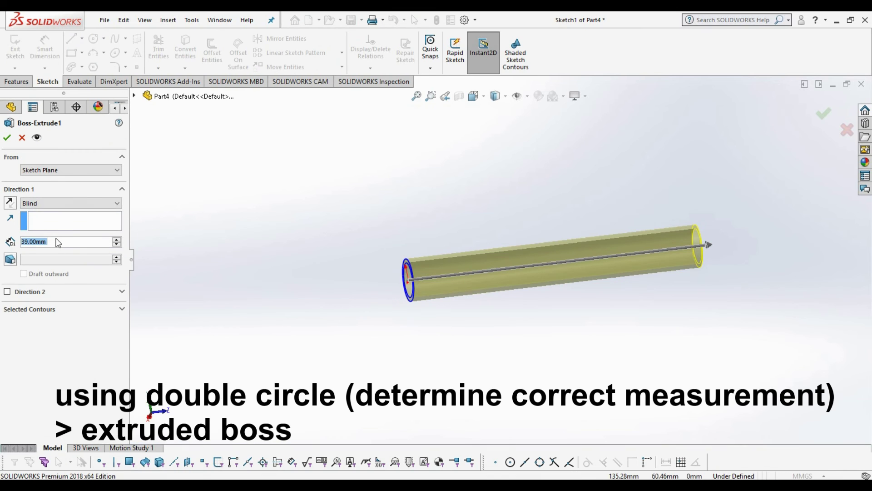
type("66.85")
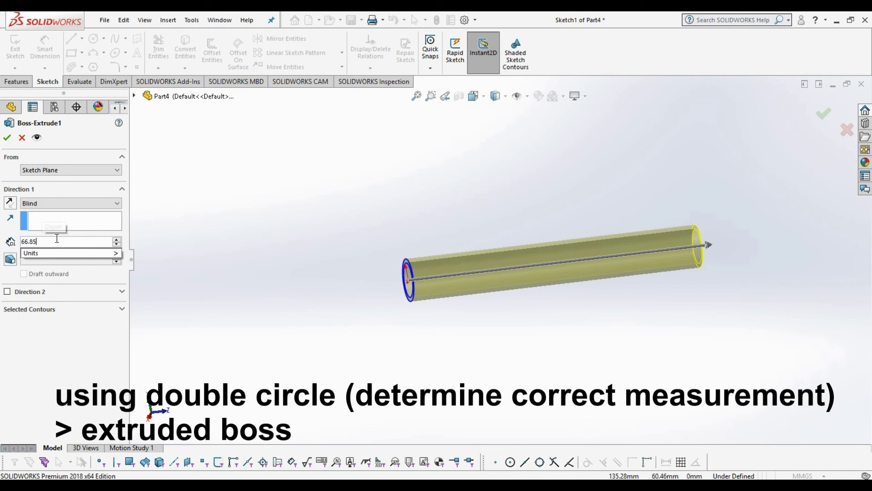
key("Return")
scroll(501, 327, "up", 6)
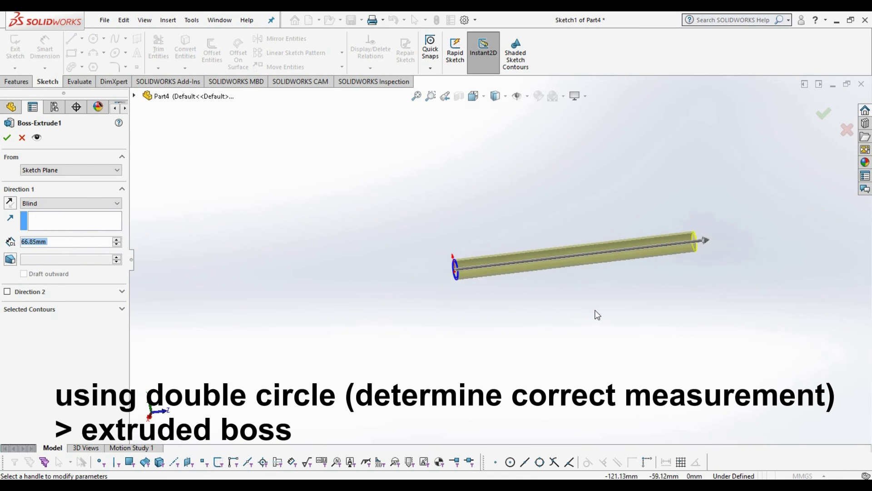
scroll(583, 252, "down", 2)
middle_click_drag(499, 205, 509, 266)
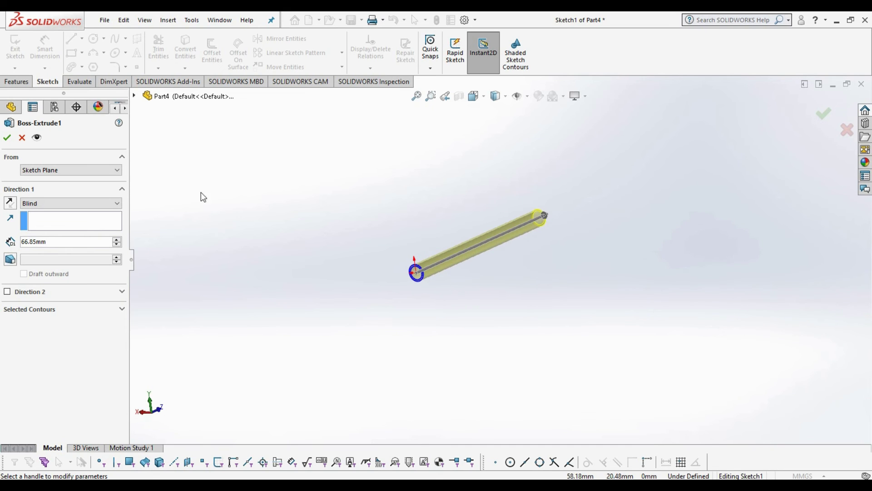
left_click(10, 144)
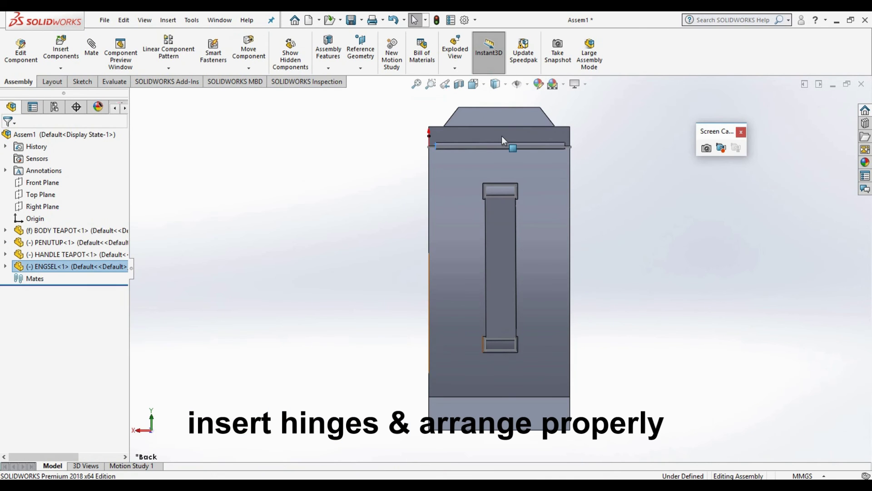
Step: Examine the ENGSEL hinge's placement between the lid and the teapot body up close and from several directions, including the Left view
scroll(574, 157, "down", 5)
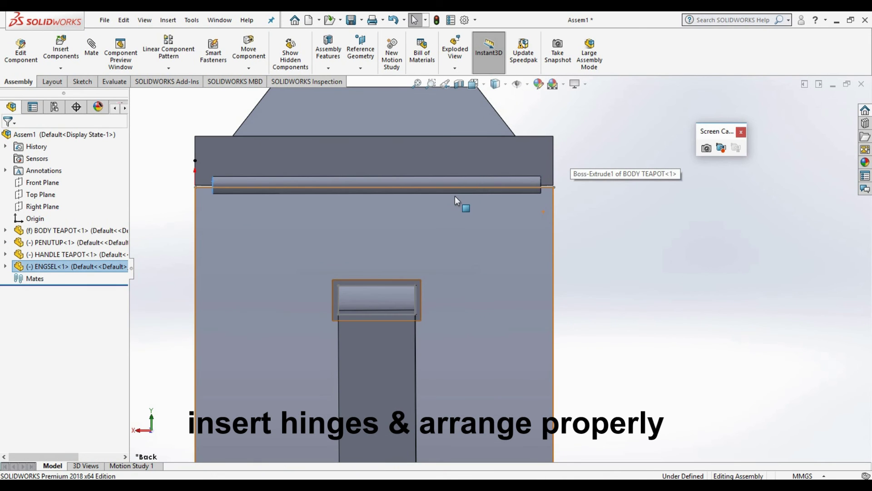
left_click(608, 241)
scroll(608, 241, "up", 5)
middle_click_drag(345, 230, 584, 261)
scroll(518, 238, "down", 4)
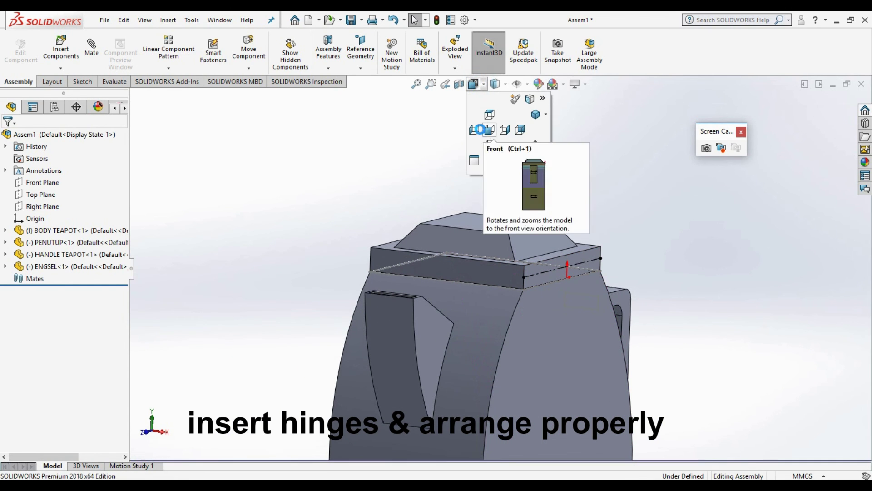
left_click(481, 132)
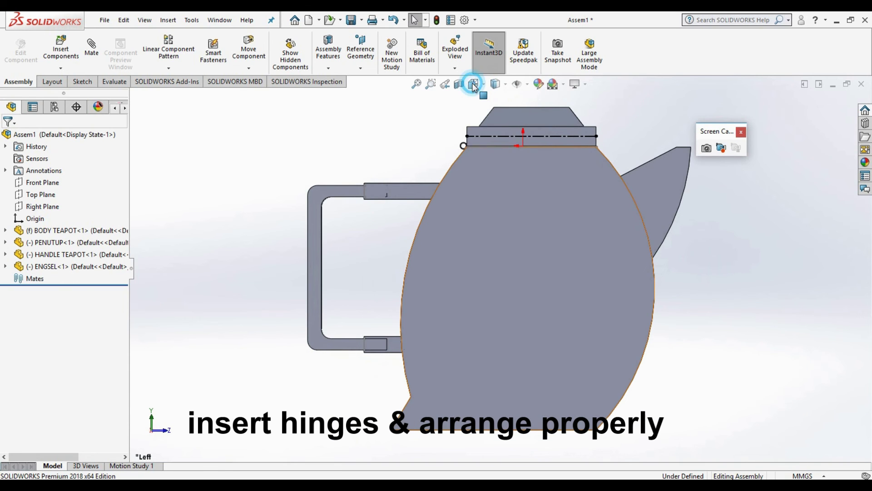
left_click(474, 85)
left_click(505, 131)
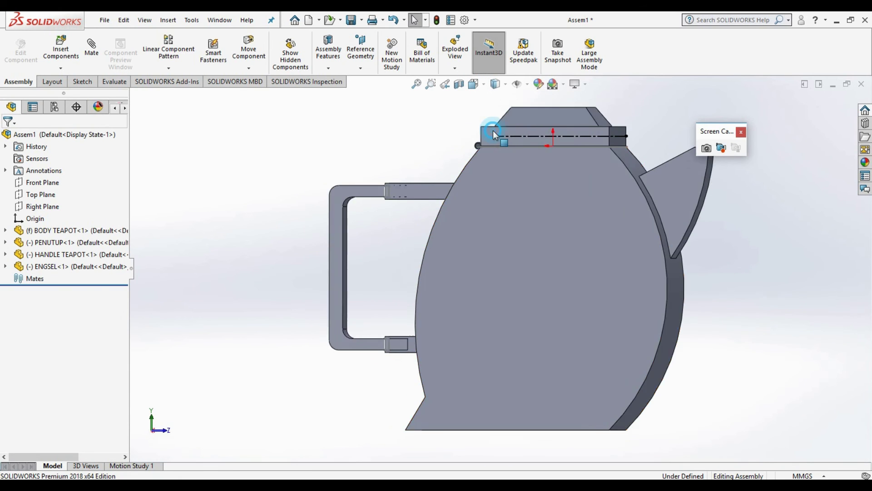
Step: Lift the PENUTUP lid straight up until it sits clear above the top of the teapot body
scroll(502, 133, "down", 3)
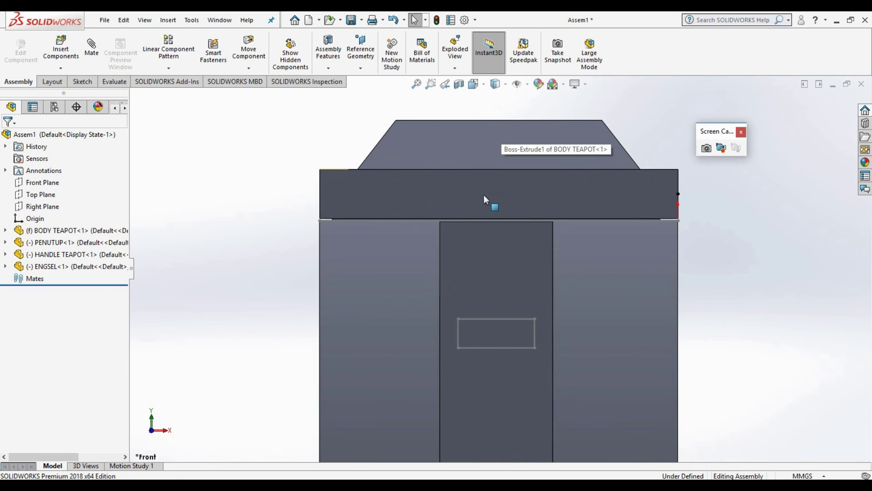
scroll(516, 195, "down", 1)
left_click(525, 190)
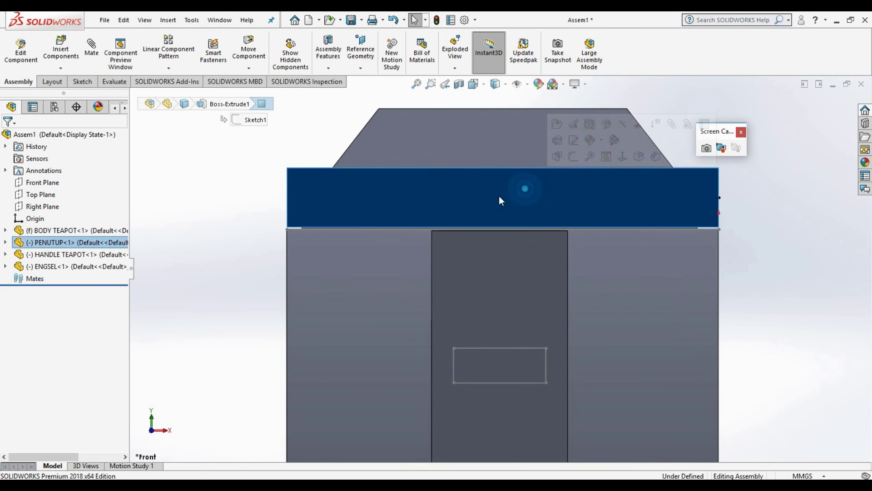
scroll(521, 193, "up", 2)
left_click_drag(537, 217, 534, 182)
left_click(283, 157)
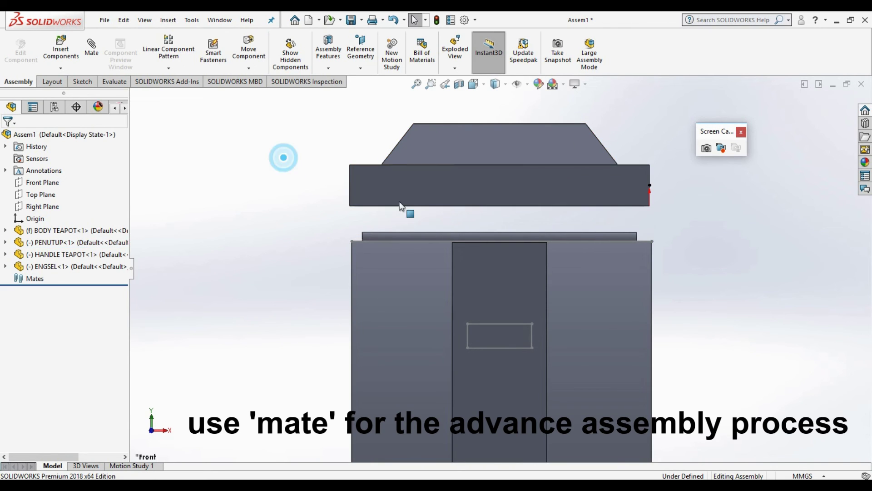
Step: Move the ENGSEL hinge tube away from the body's upper rear corner so it no longer overlaps the body
mouse_move(614, 244)
middle_mouse_down()
mouse_move(672, 233)
mouse_move(622, 241)
mouse_move(608, 257)
middle_mouse_up()
left_click(477, 84)
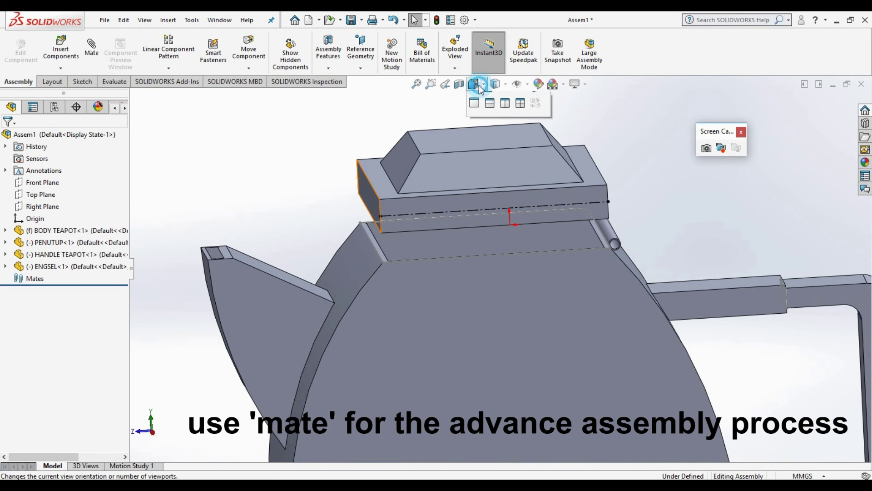
left_click(490, 130)
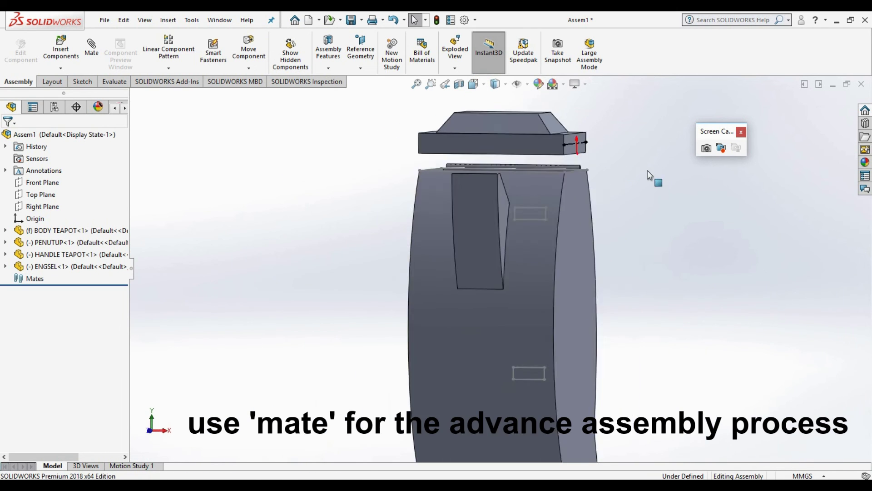
left_click(481, 88)
left_click(521, 127)
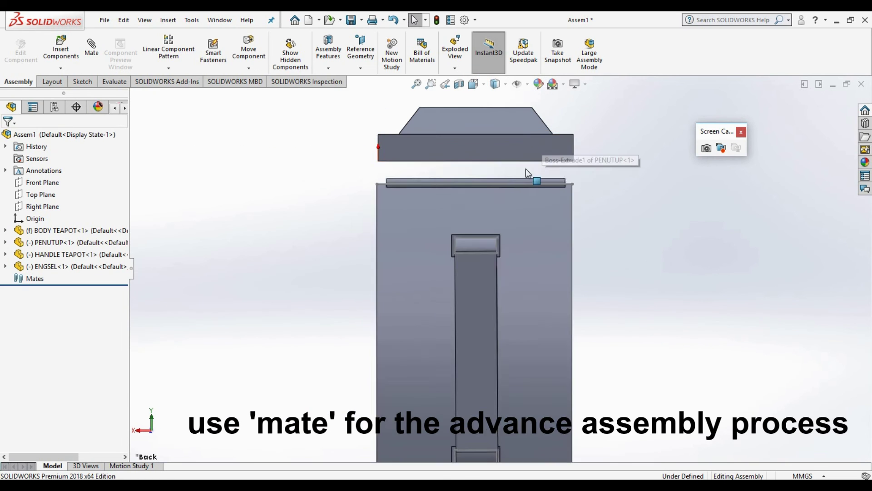
scroll(525, 172, "down", 3)
left_click(475, 84)
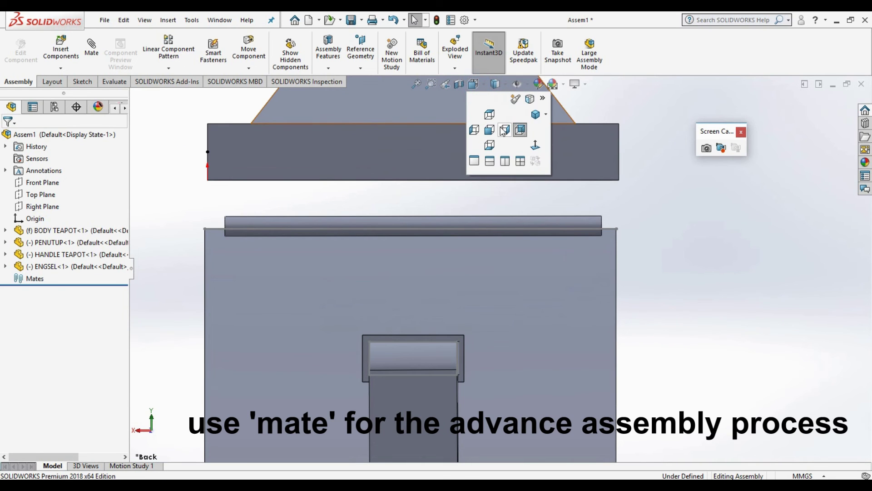
left_click(503, 129)
scroll(523, 202, "down", 5)
scroll(523, 203, "down", 5)
left_click(476, 229)
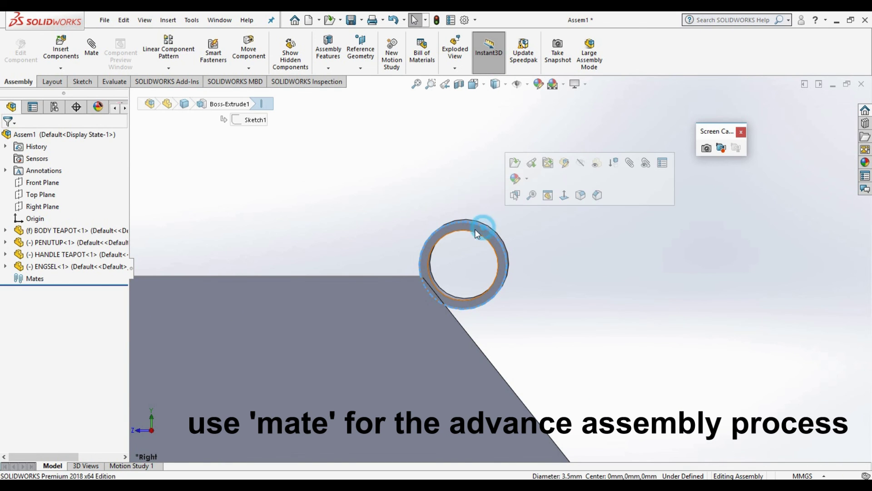
left_click_drag(470, 228, 513, 222)
left_click(430, 206)
Step: Add a coincident mate between the sketch line along the body's top rear edge and the lid's lower rear edge
middle_click_drag(430, 205, 530, 200)
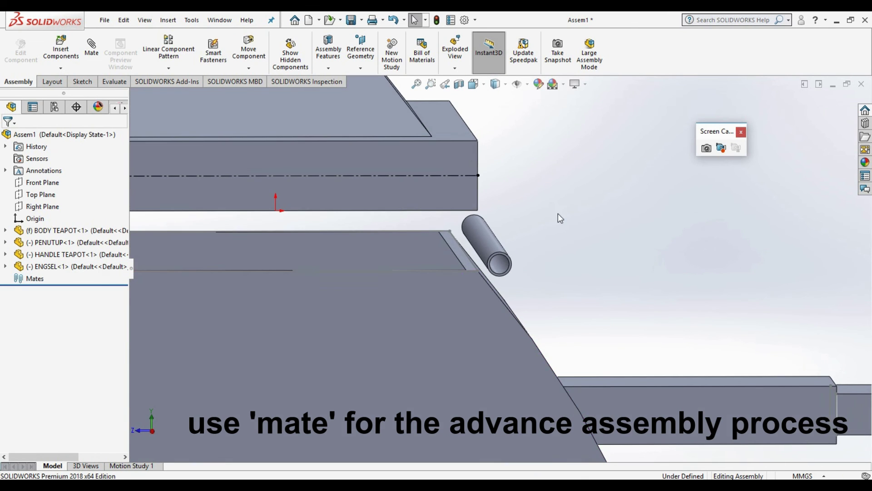
left_click(97, 59)
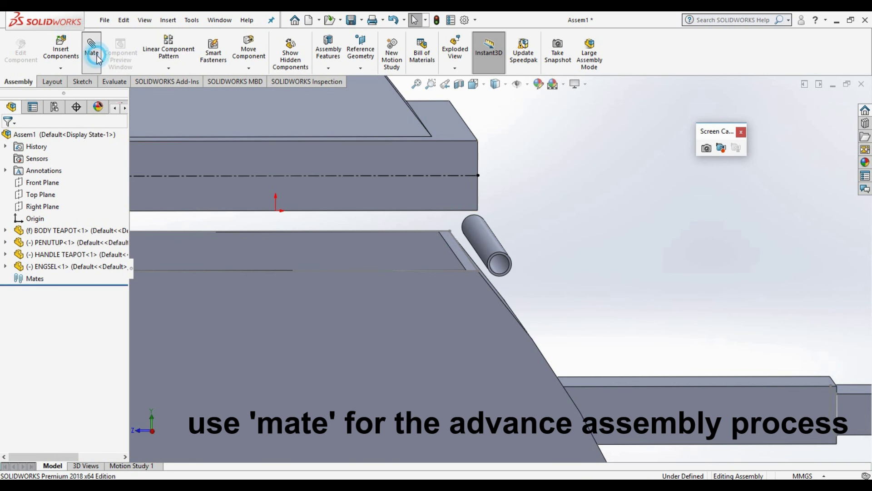
middle_click_drag(564, 241, 561, 240)
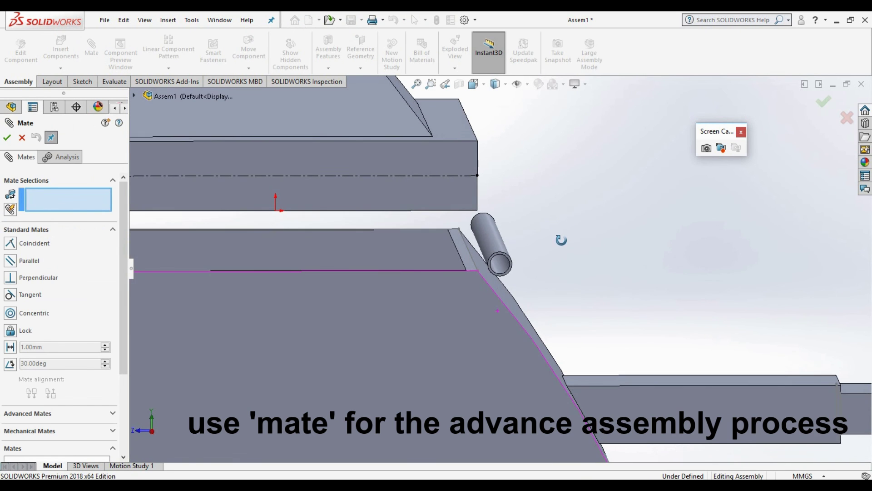
left_click(471, 257)
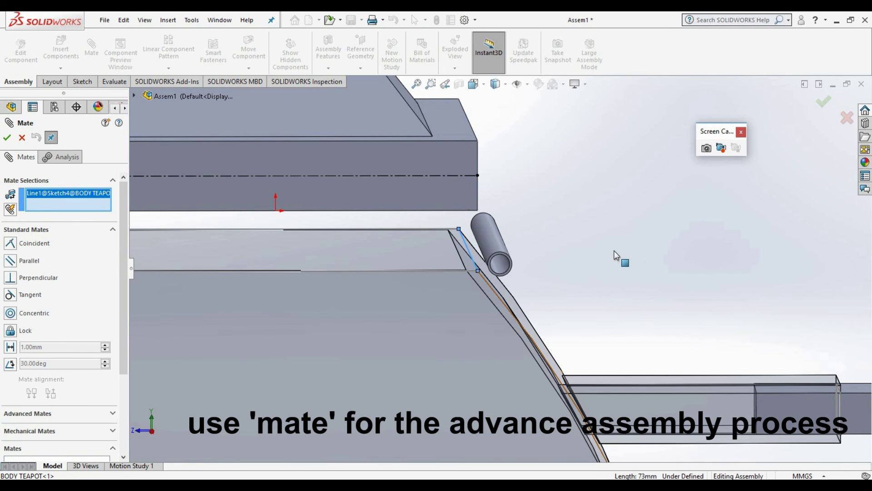
middle_click_drag(611, 244, 606, 233)
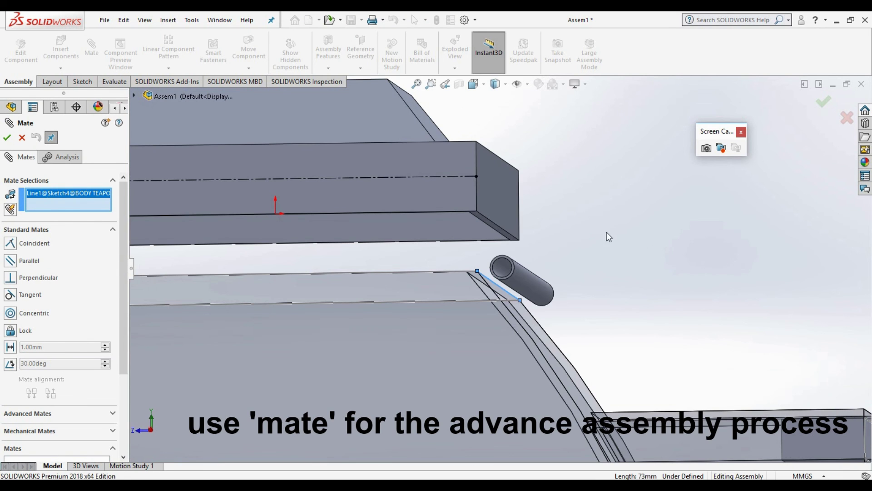
left_click(501, 230)
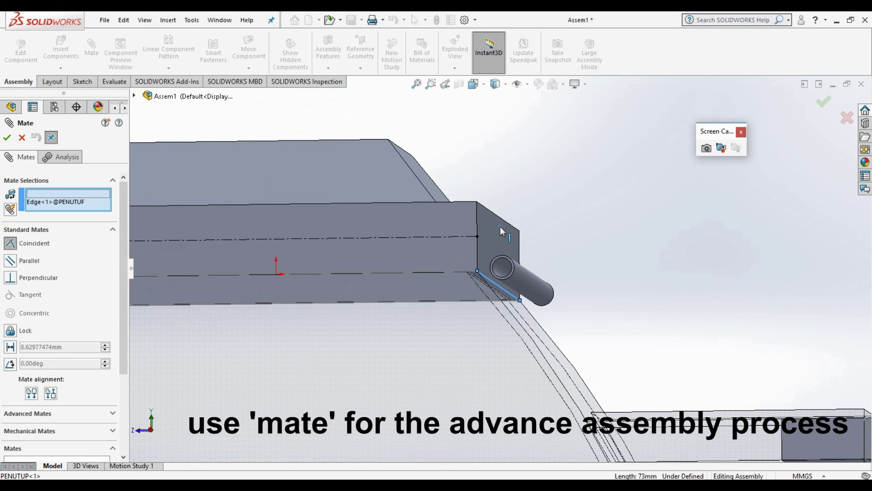
left_click(623, 214)
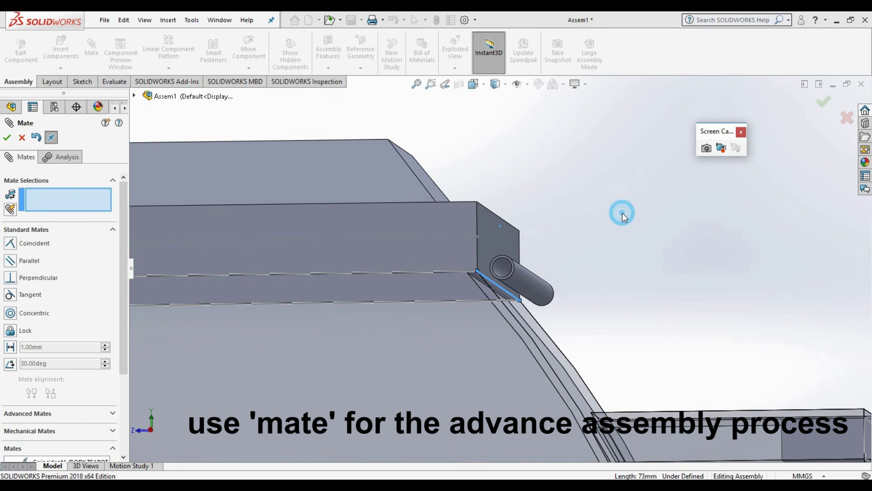
left_click(7, 138)
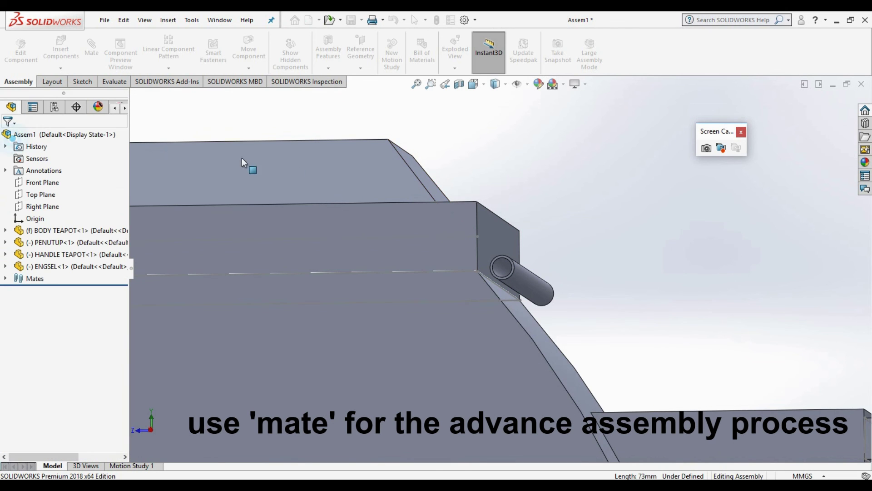
Step: Swing the lid partly open about its mated rear edge by raising its front face
scroll(548, 213, "up", 5)
middle_click_drag(526, 218, 455, 255)
scroll(432, 268, "down", 5)
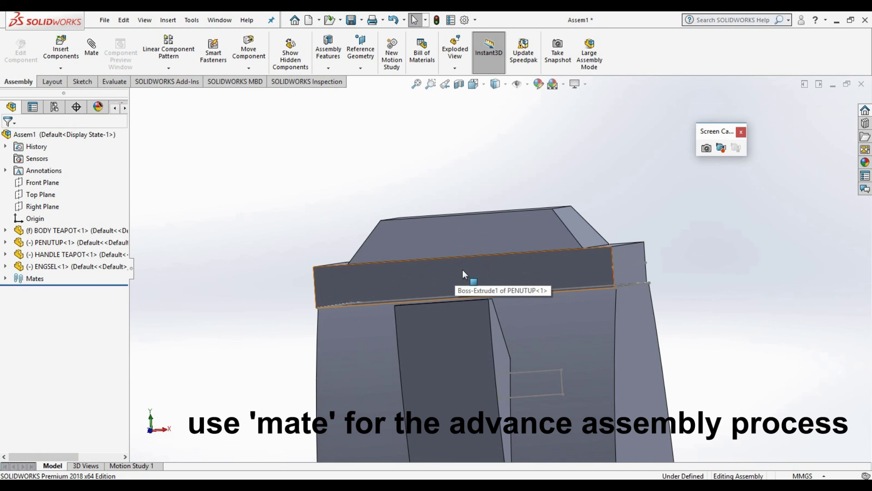
left_click(467, 268)
left_click_drag(471, 264, 468, 215)
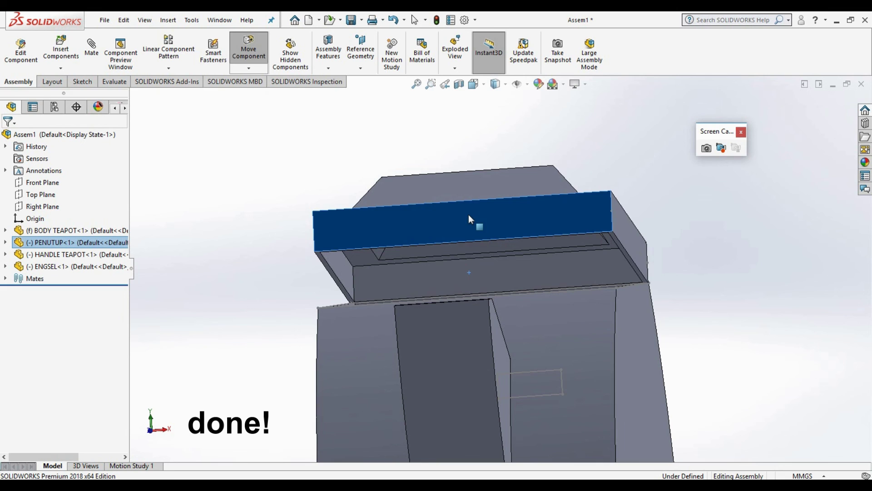
Step: Slide the HANDLE TEAPOT part toward the body so its ends sit deeper inside the two handle sockets
middle_click_drag(654, 258, 560, 280)
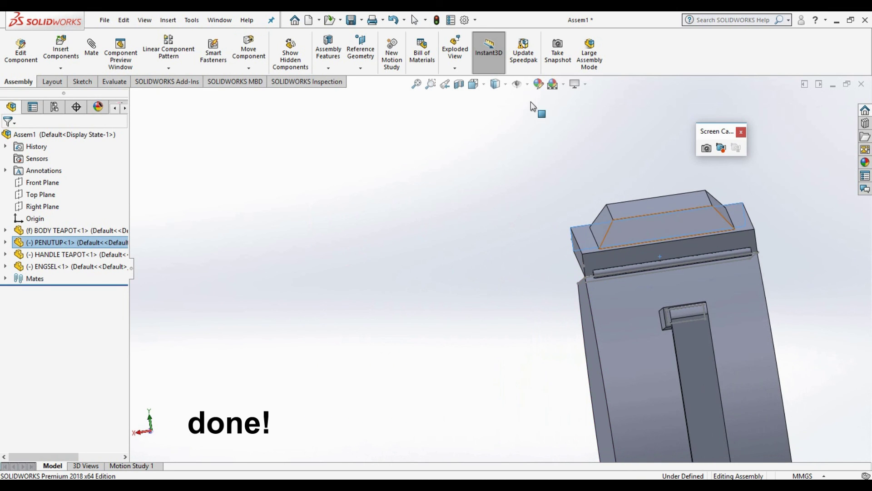
left_click(474, 84)
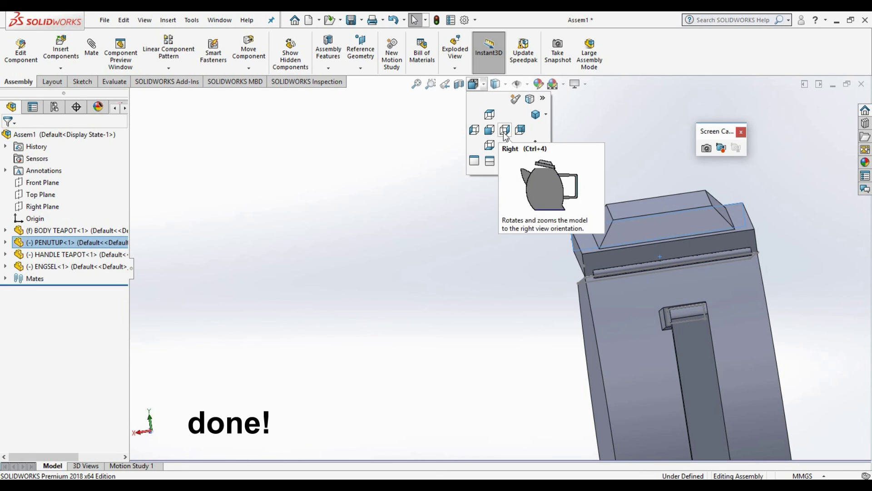
left_click(504, 131)
left_click(475, 86)
left_click(519, 121)
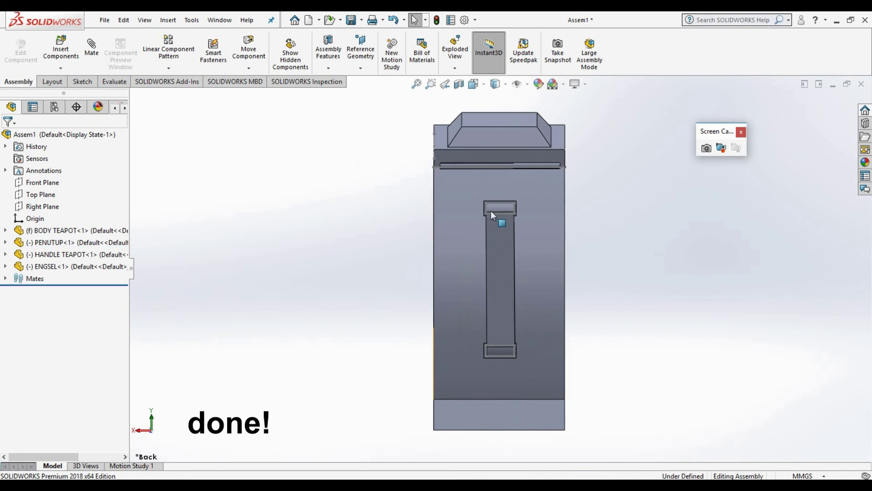
left_click(474, 83)
left_click(504, 130)
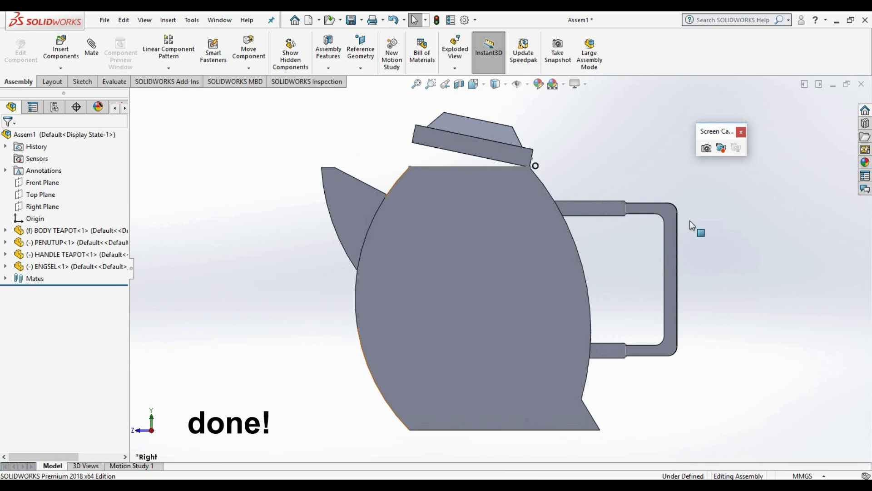
scroll(649, 240, "down", 4)
left_click(650, 310)
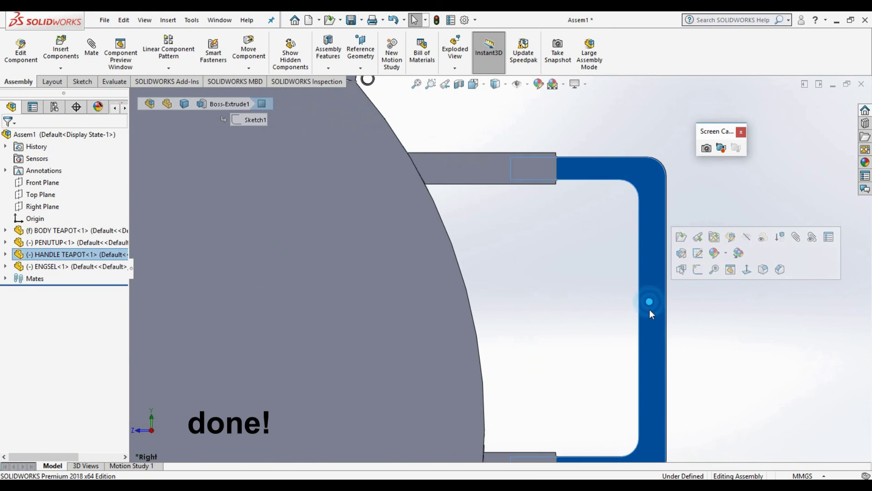
left_click_drag(650, 310, 590, 307)
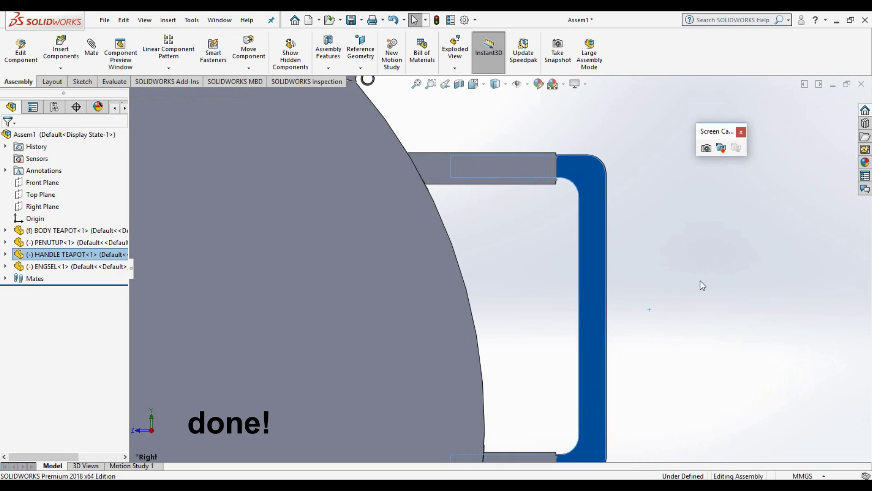
left_click(703, 277)
Step: Move the ENGSEL hinge tube against the rear corner where the lid meets the body
scroll(431, 143, "up", 5)
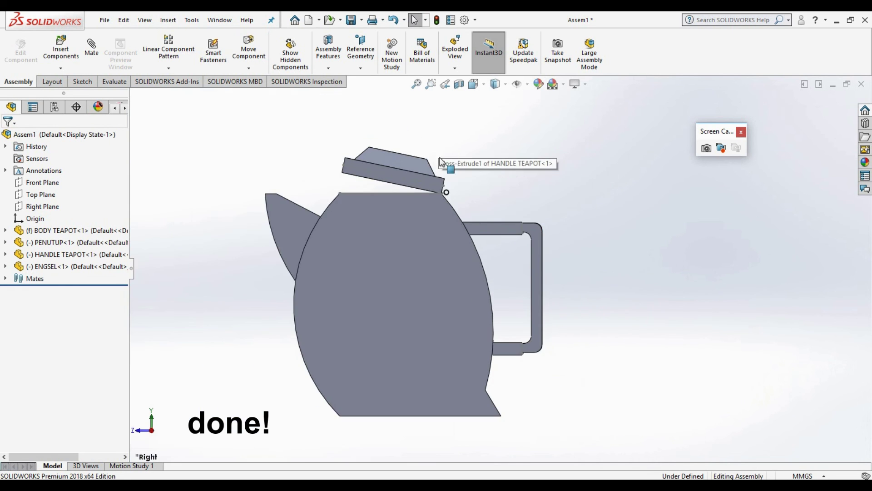
scroll(465, 194, "down", 8)
left_click(502, 214)
left_click_drag(503, 218, 436, 227)
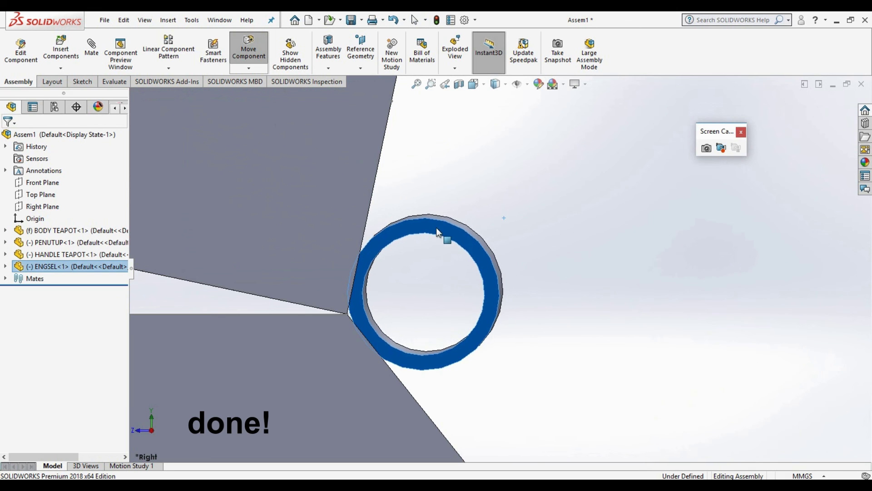
left_click(569, 218)
scroll(569, 221, "up", 7)
scroll(571, 230, "up", 6)
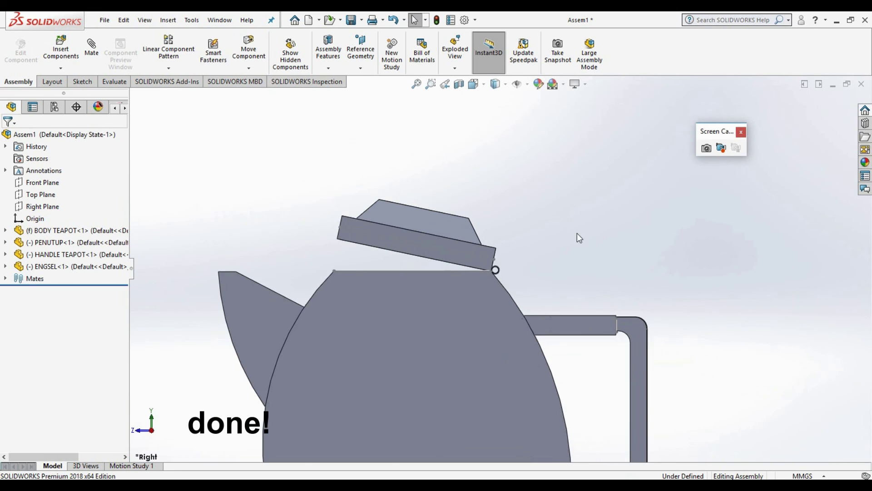
Step: Save the assembly as ASSEMBLY TEAPOT in the TEAPOT folder on the Desktop
middle_click_drag(577, 235, 541, 222)
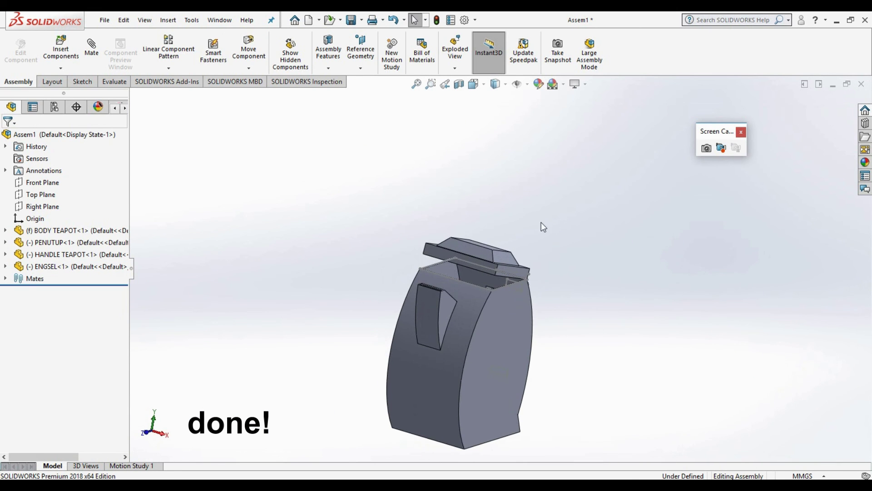
left_click(351, 21)
left_click(220, 181)
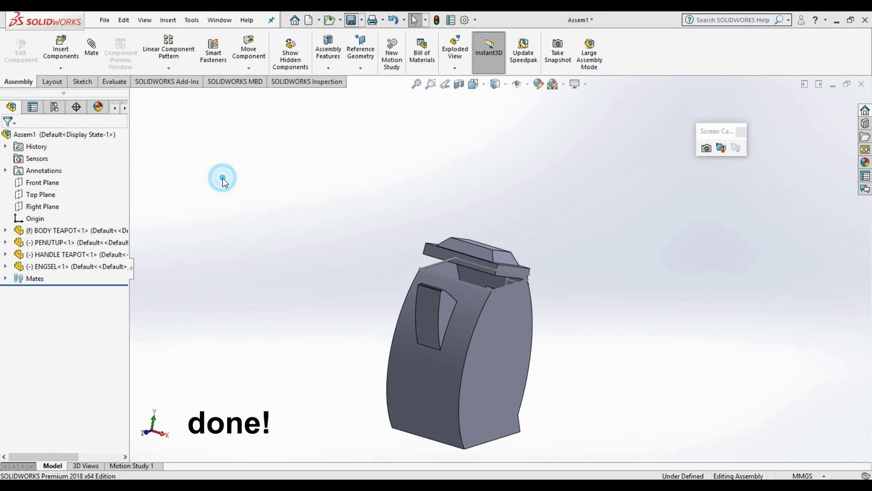
left_click(422, 232)
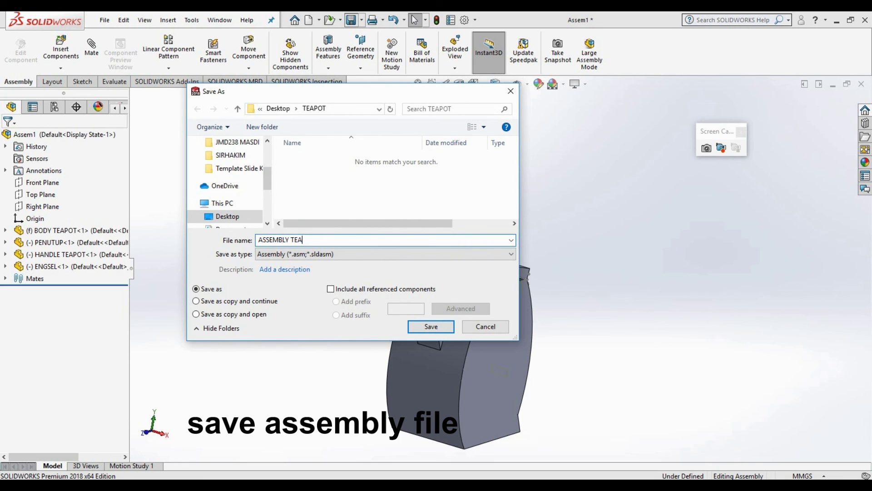
left_click(434, 324)
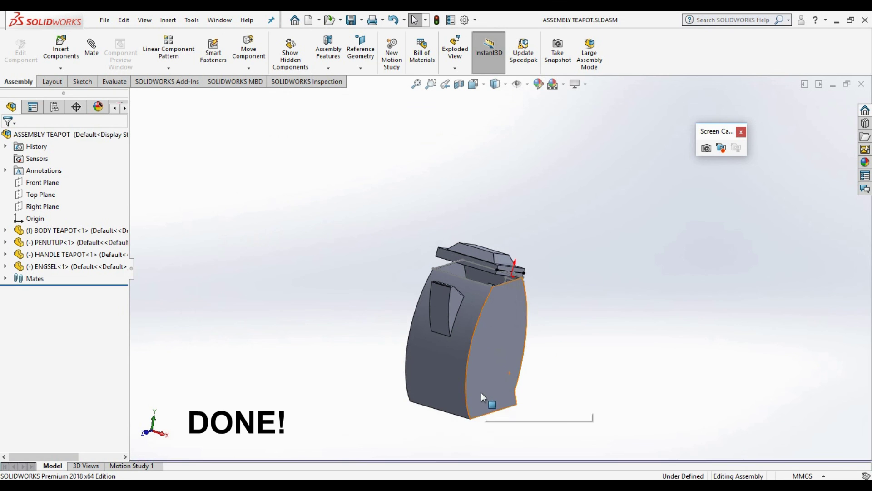
scroll(481, 392, "down", 3)
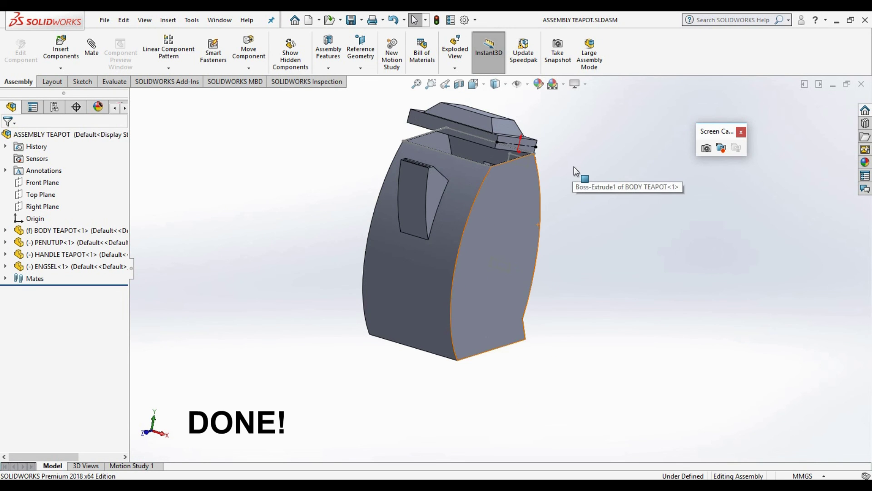
middle_click_drag(574, 166, 585, 208)
middle_click_drag(635, 252, 612, 335)
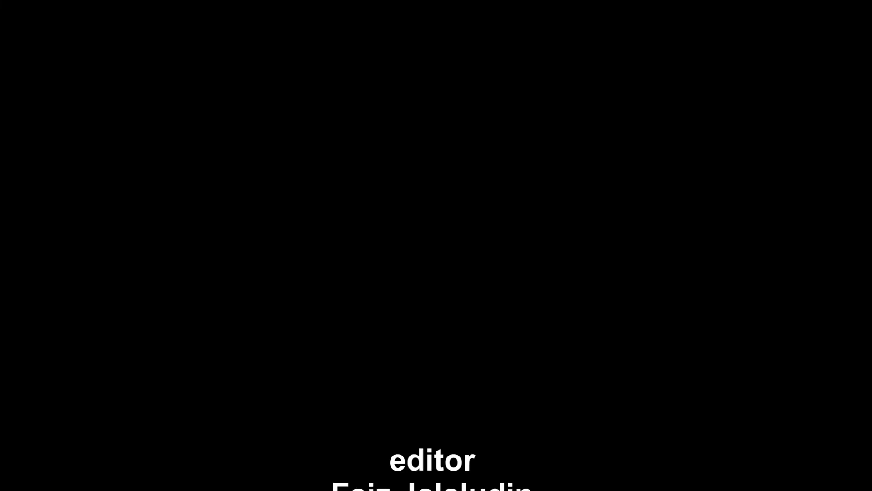